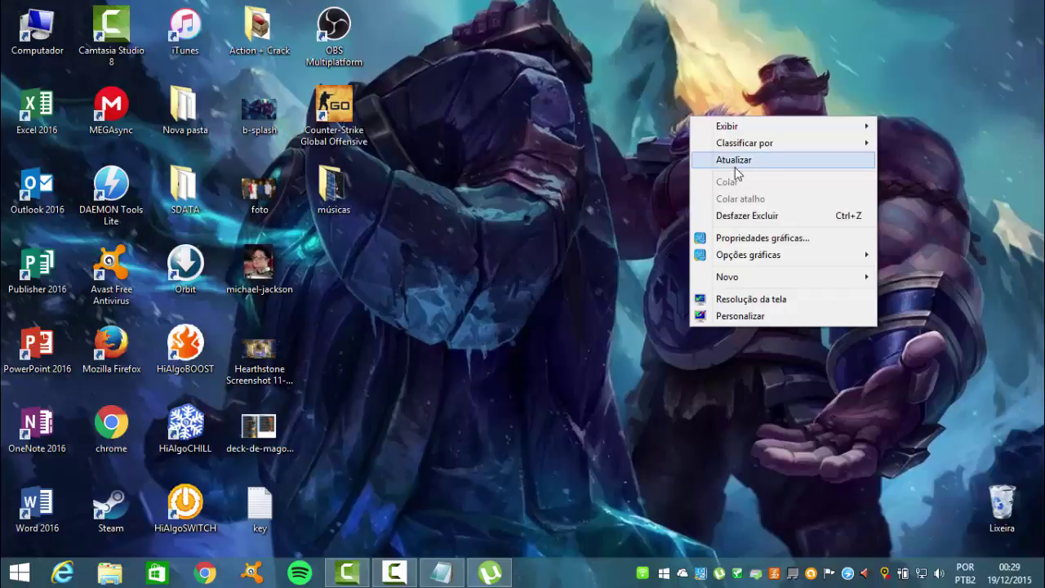
{"action": "left_click", "coordinate": [734, 165]}
{"action": "right_click", "coordinate": [655, 160]}
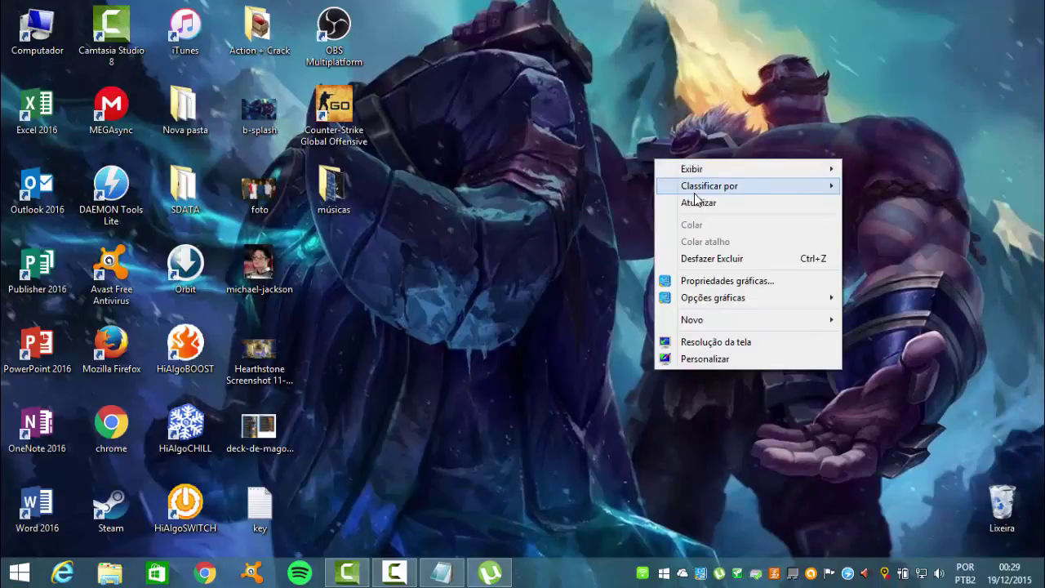
{"action": "left_click", "coordinate": [710, 203]}
{"action": "right_click", "coordinate": [587, 142]}
{"action": "left_click", "coordinate": [629, 187]}
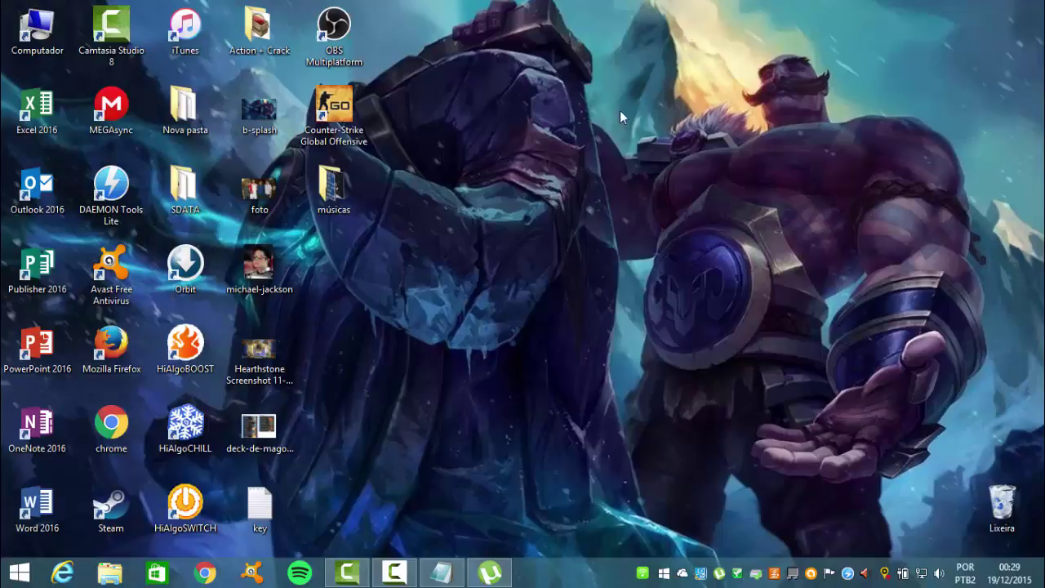
{"action": "left_click_drag", "start_coordinate": [691, 29], "coordinate": [665, 237]}
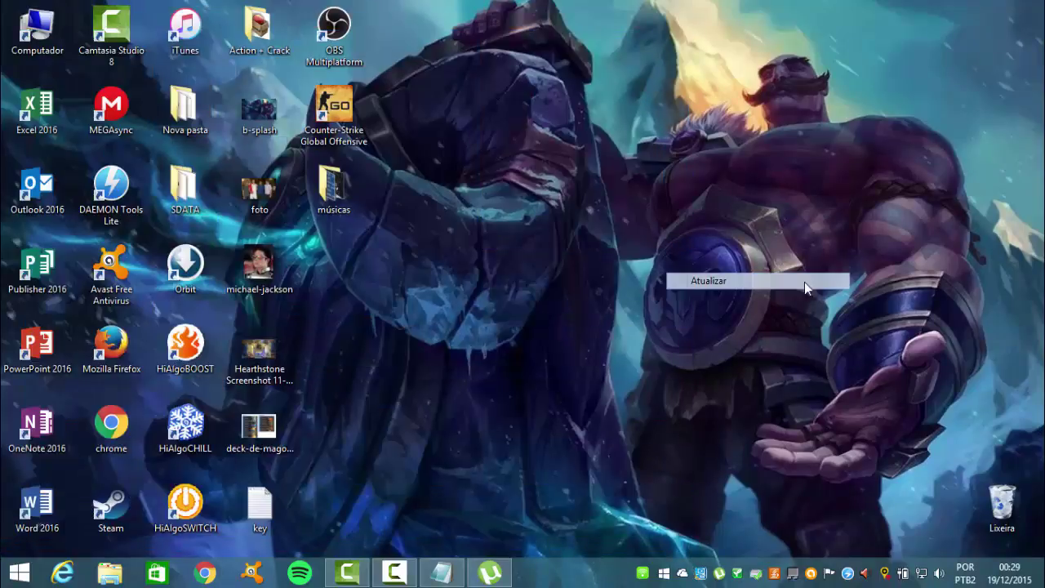
{"action": "left_click_drag", "start_coordinate": [536, 22], "coordinate": [621, 207]}
{"action": "right_click", "coordinate": [608, 204]}
{"action": "left_click", "coordinate": [674, 248]}
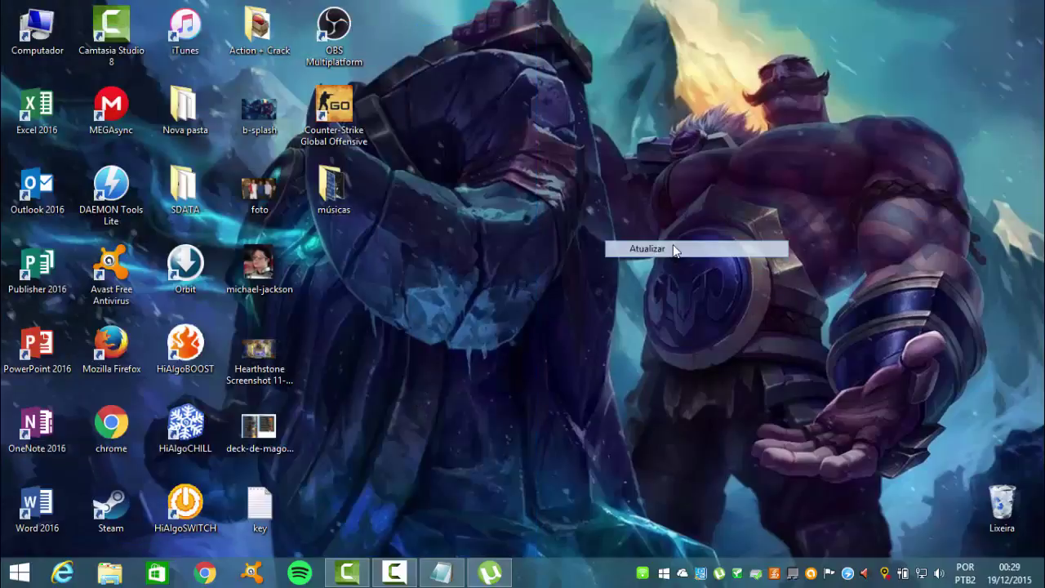
{"action": "right_click", "coordinate": [570, 176]}
{"action": "left_click", "coordinate": [618, 222]}
{"action": "right_click", "coordinate": [539, 145]}
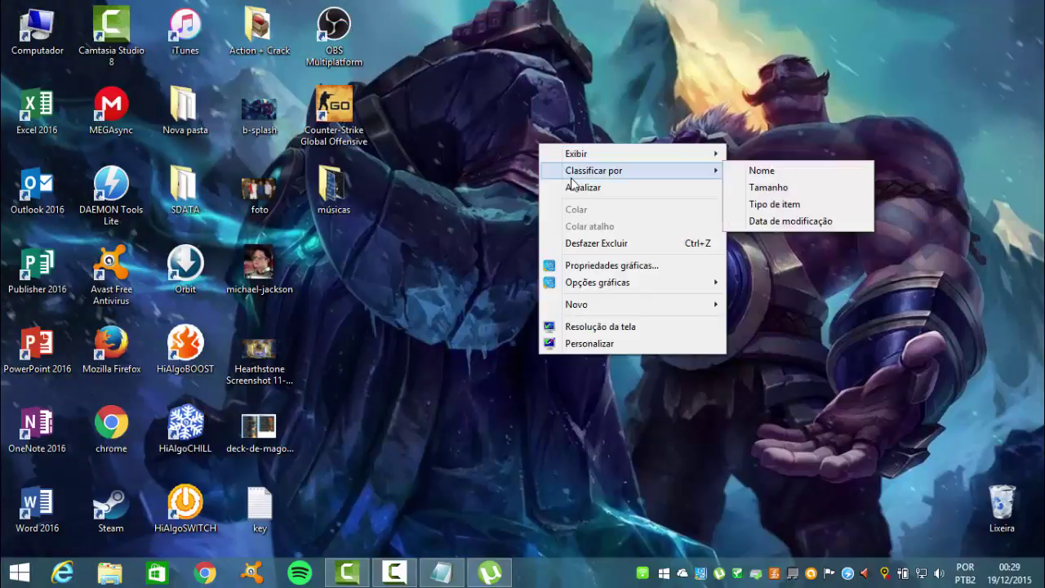
{"action": "left_click", "coordinate": [577, 187]}
- Bring up the µTorrent window with its torrent list and shift the window slightly on the desktop
{"action": "left_click", "coordinate": [489, 572]}
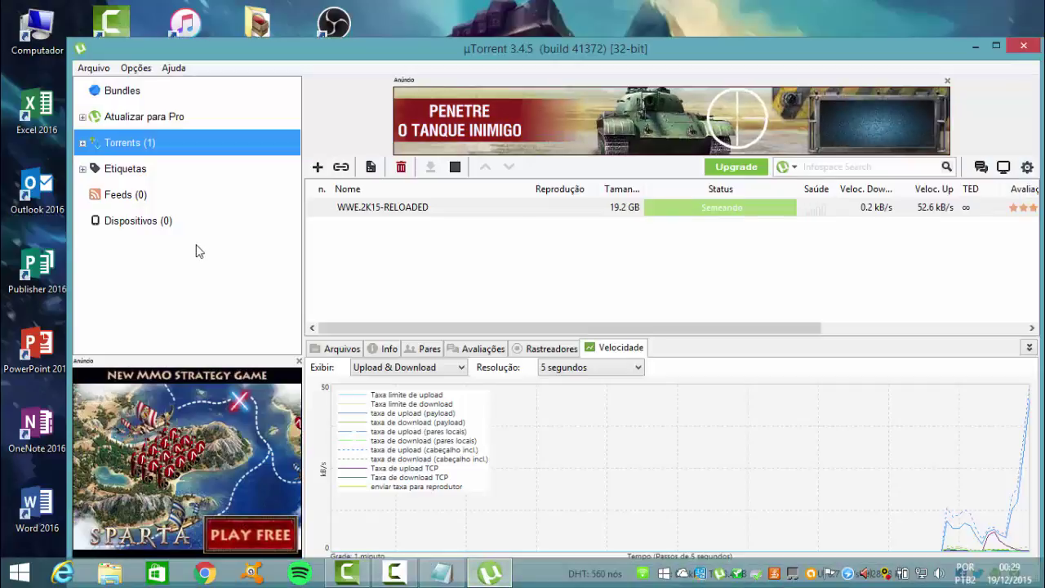
{"action": "left_click", "coordinate": [975, 48]}
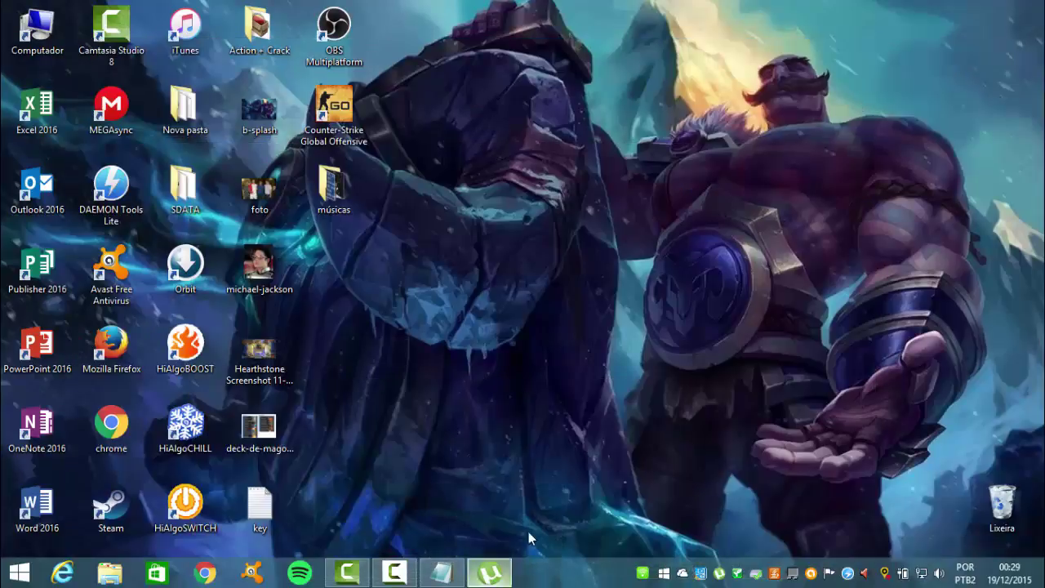
{"action": "left_click", "coordinate": [489, 572]}
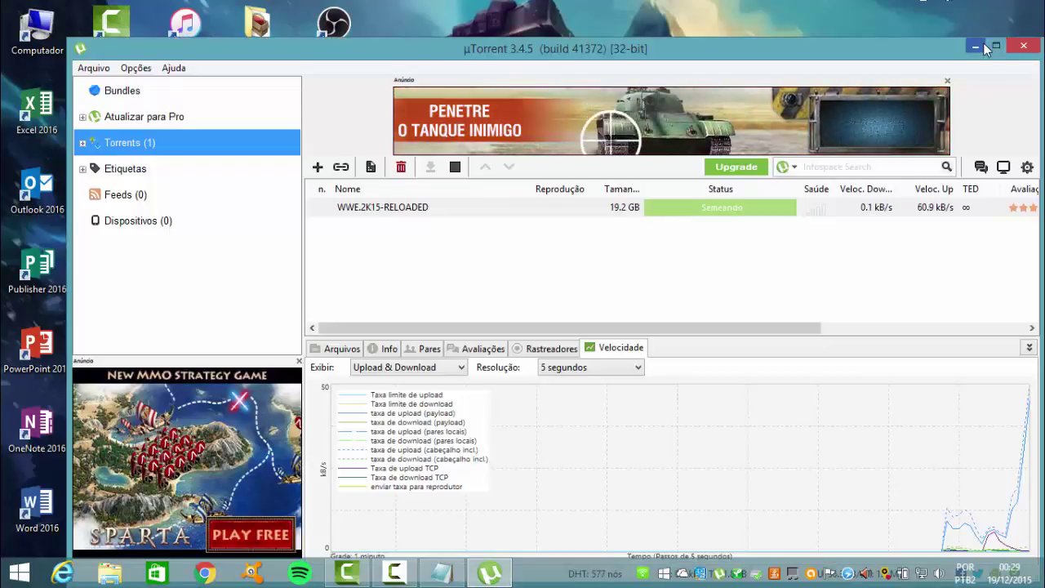
{"action": "left_click_drag", "start_coordinate": [926, 47], "coordinate": [895, 24]}
{"action": "left_click", "coordinate": [761, 12]}
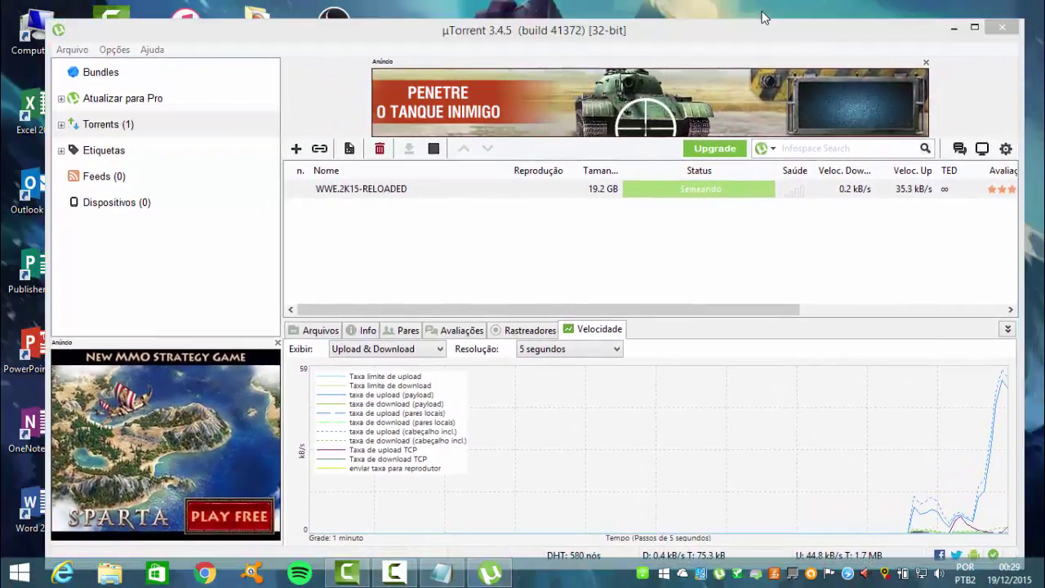
{"action": "right_click", "coordinate": [762, 16]}
{"action": "left_click", "coordinate": [734, 14]}
{"action": "right_click", "coordinate": [733, 15]}
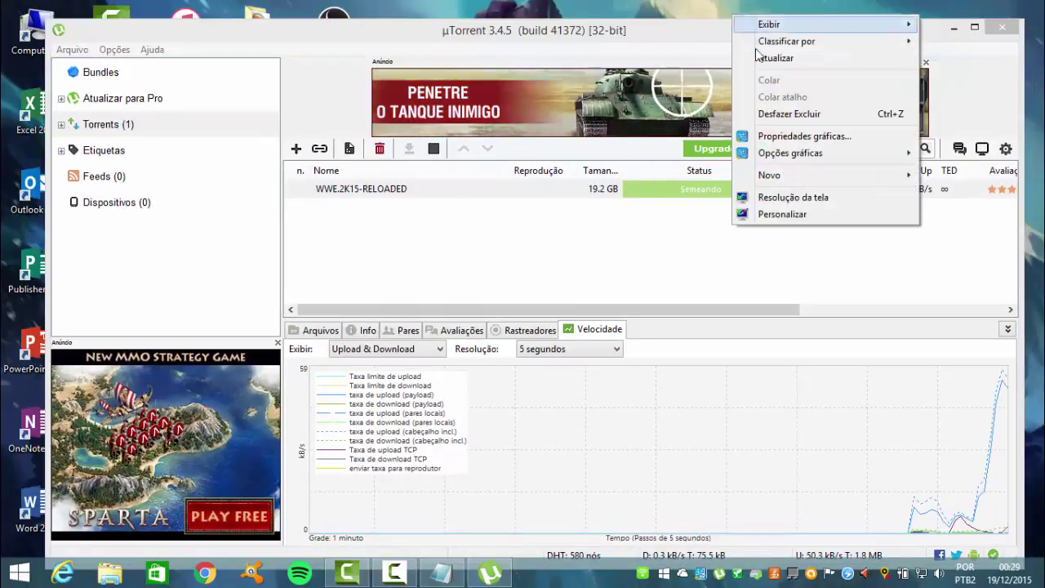
{"action": "left_click", "coordinate": [760, 58]}
{"action": "right_click", "coordinate": [705, 8]}
{"action": "left_click", "coordinate": [728, 51]}
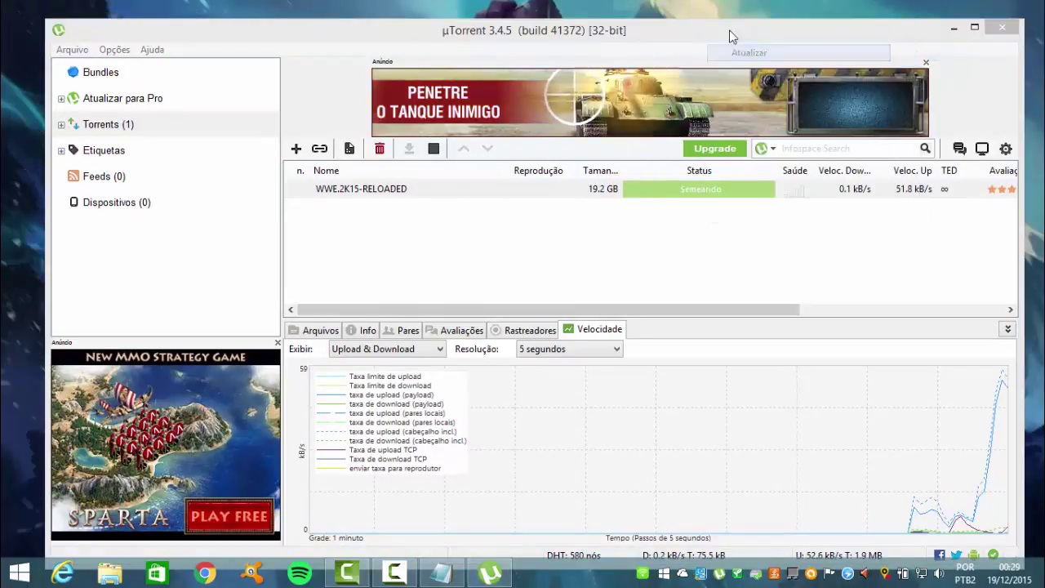
{"action": "right_click", "coordinate": [673, 14]}
{"action": "left_click", "coordinate": [702, 51]}
{"action": "right_click", "coordinate": [718, 6]}
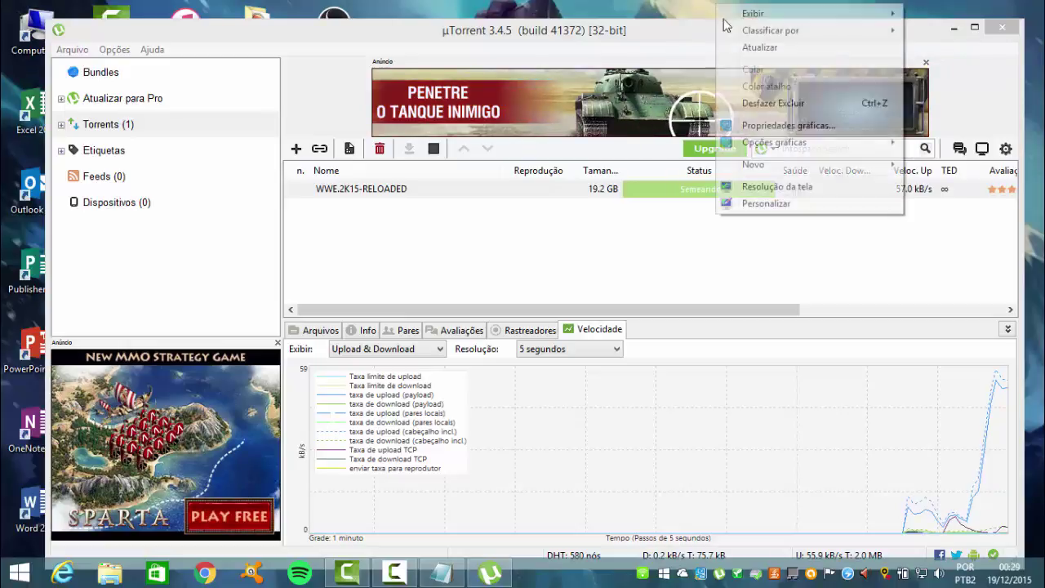
{"action": "left_click", "coordinate": [749, 48]}
- Minimize µTorrent and move the DAEMON Tools Lite shortcut away from the other icons onto an empty area of the desktop
{"action": "left_click", "coordinate": [933, 33]}
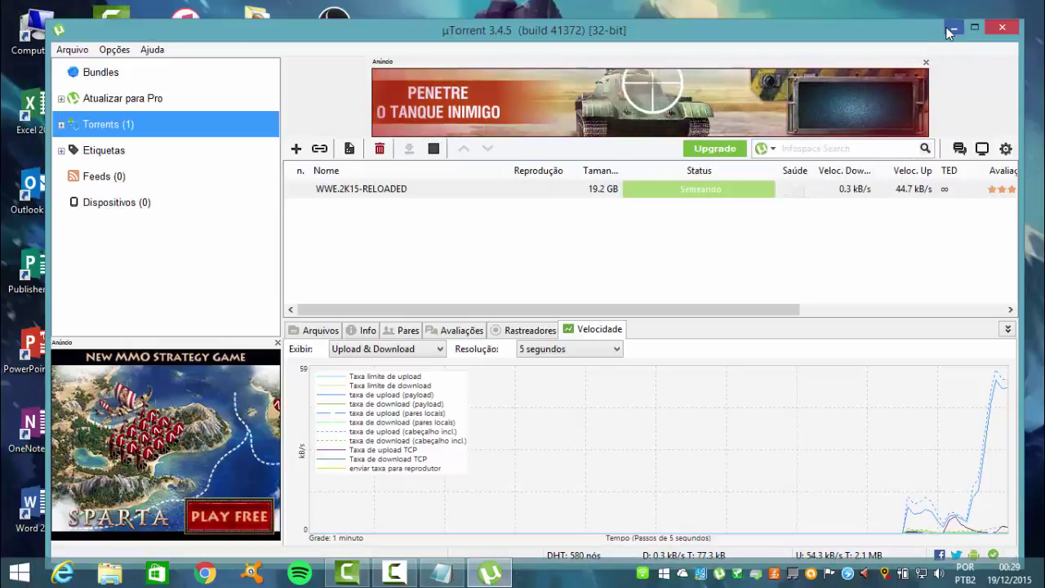
{"action": "left_click", "coordinate": [949, 29]}
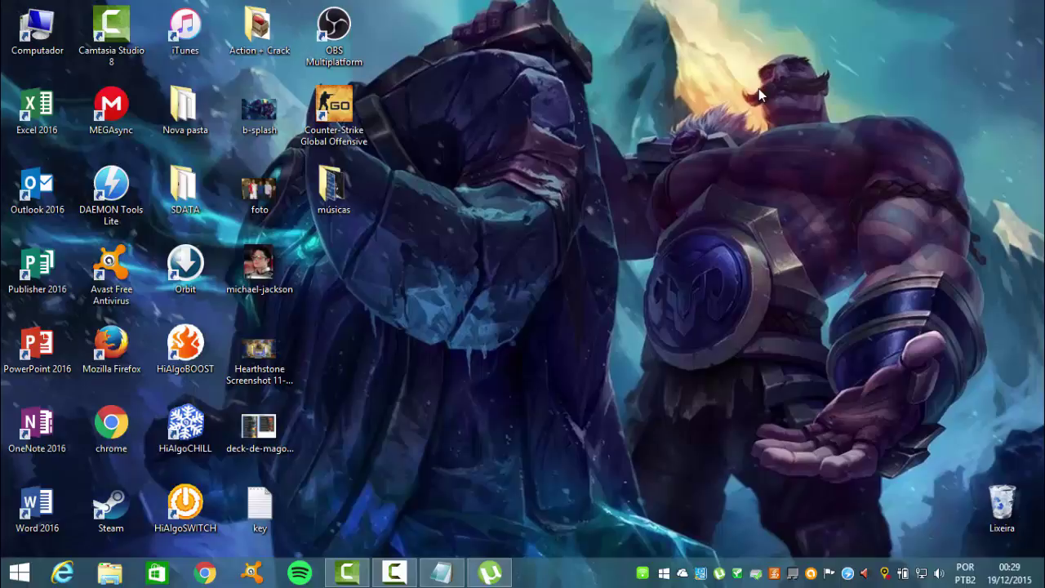
{"action": "right_click", "coordinate": [758, 90]}
{"action": "left_click", "coordinate": [780, 130]}
{"action": "left_click_drag", "start_coordinate": [96, 214], "coordinate": [765, 216]}
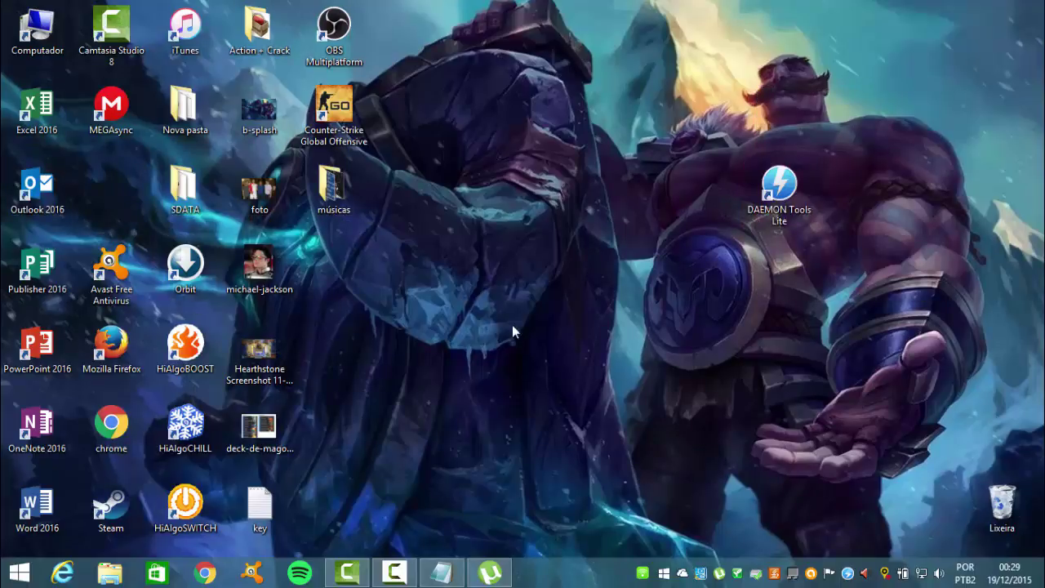
{"action": "left_click_drag", "start_coordinate": [512, 326], "coordinate": [523, 416]}
{"action": "left_click_drag", "start_coordinate": [512, 417], "coordinate": [822, 212]}
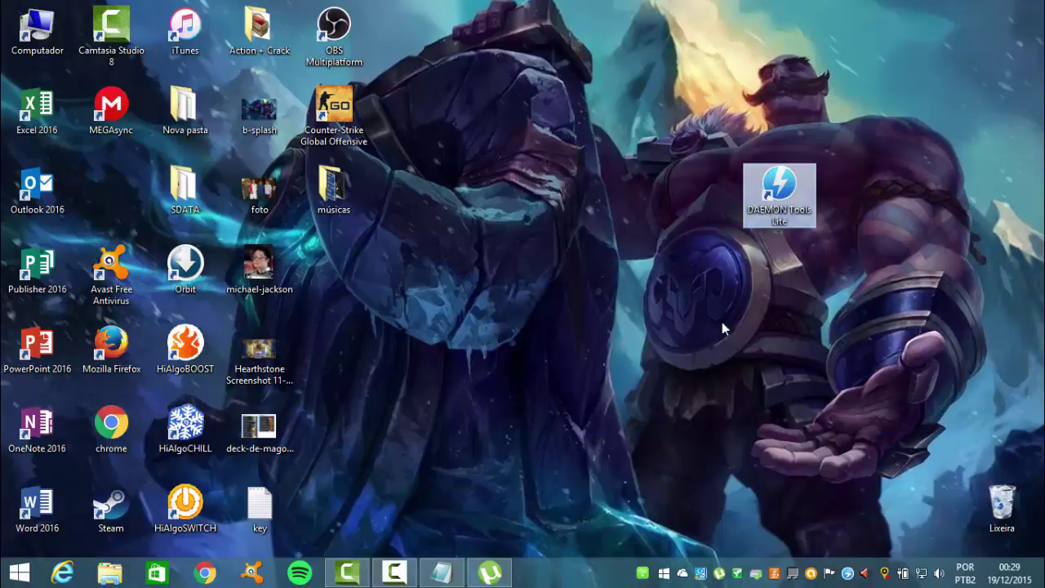
{"action": "left_click_drag", "start_coordinate": [1013, 58], "coordinate": [636, 388]}
{"action": "left_click_drag", "start_coordinate": [1015, 122], "coordinate": [602, 375]}
{"action": "left_click_drag", "start_coordinate": [603, 376], "coordinate": [906, 138]}
{"action": "left_click_drag", "start_coordinate": [992, 117], "coordinate": [609, 380]}
{"action": "left_click_drag", "start_coordinate": [1035, 88], "coordinate": [604, 383]}
{"action": "left_click_drag", "start_coordinate": [993, 131], "coordinate": [586, 354]}
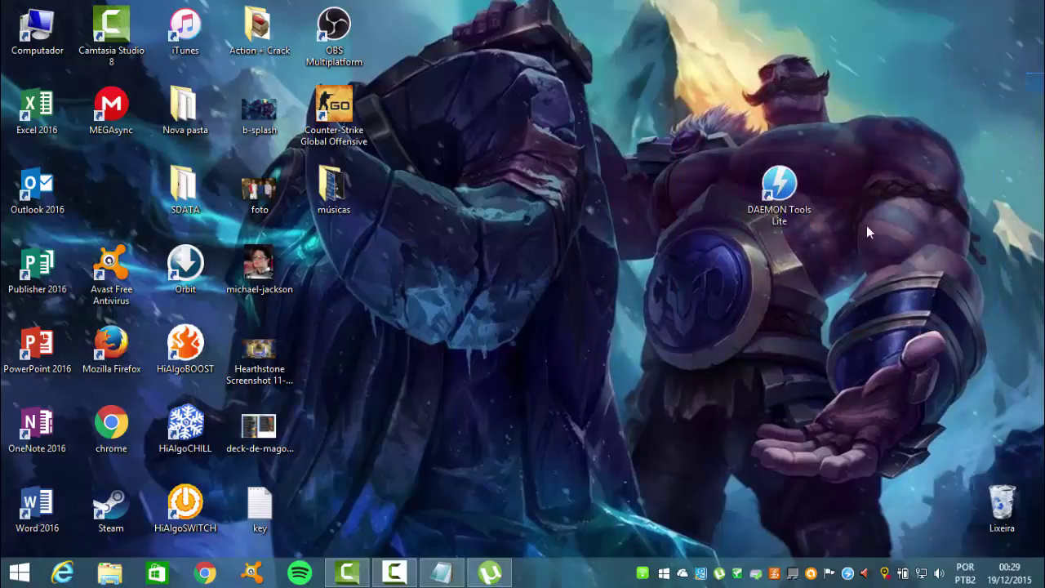
{"action": "left_click_drag", "start_coordinate": [866, 232], "coordinate": [559, 473]}
{"action": "left_click_drag", "start_coordinate": [992, 106], "coordinate": [487, 461]}
{"action": "left_click_drag", "start_coordinate": [1020, 48], "coordinate": [665, 456]}
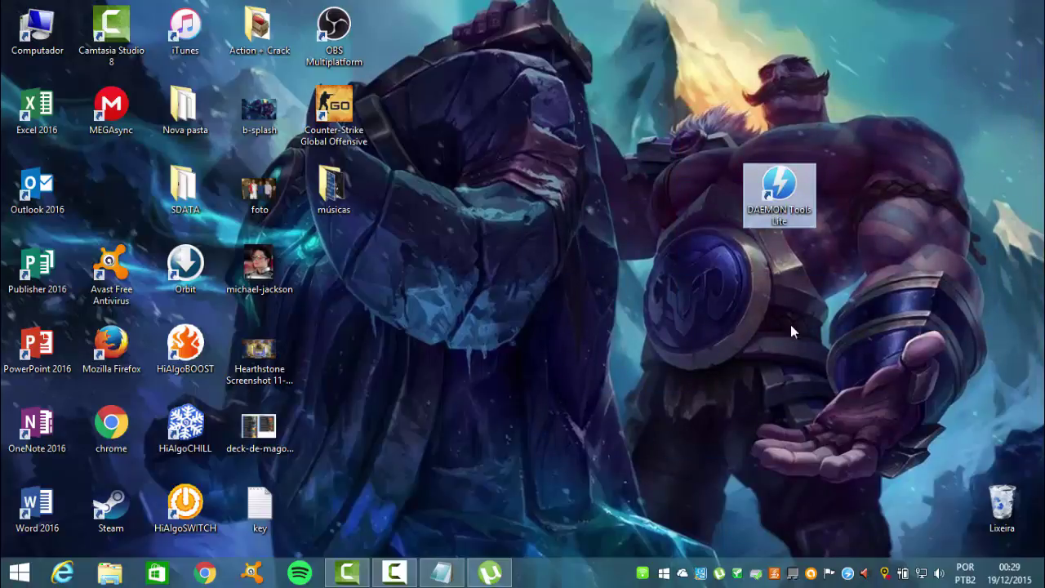
{"action": "left_click_drag", "start_coordinate": [969, 149], "coordinate": [555, 458]}
{"action": "left_click_drag", "start_coordinate": [414, 451], "coordinate": [940, 88]}
- Refresh the desktop and move the DAEMON Tools Lite shortcut closer to the other icons, still standing apart from them
{"action": "right_click", "coordinate": [373, 217]}
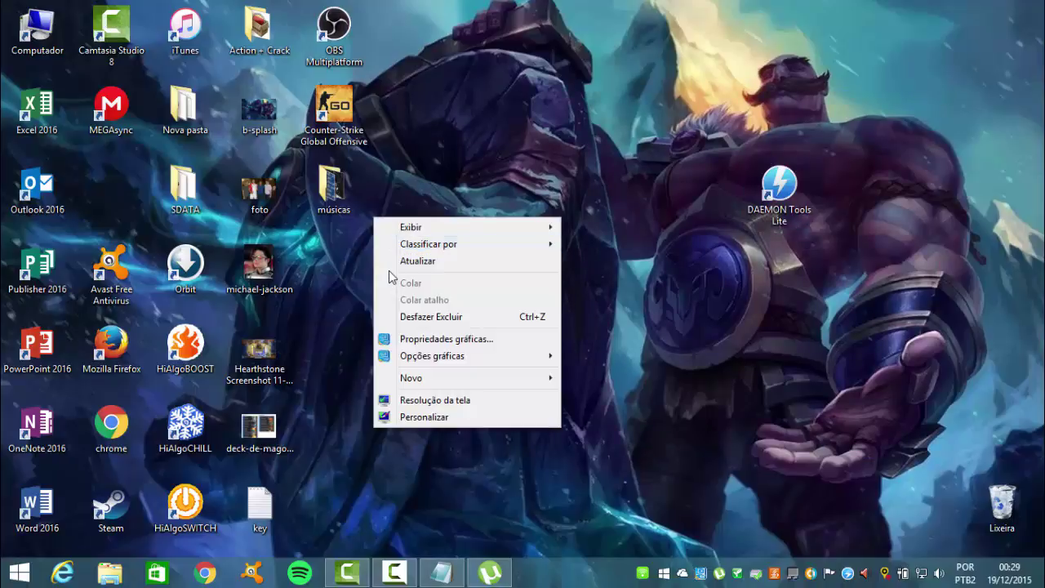
{"action": "left_click", "coordinate": [398, 268]}
{"action": "left_click_drag", "start_coordinate": [784, 192], "coordinate": [633, 127]}
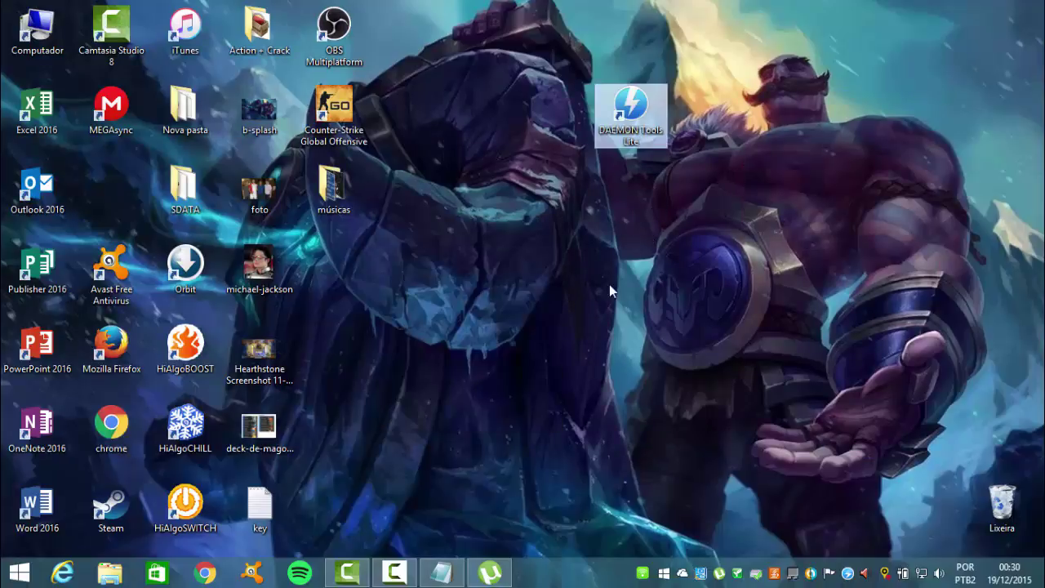
{"action": "left_click", "coordinate": [442, 572]}
{"action": "left_click_drag", "start_coordinate": [503, 194], "coordinate": [7, 201]}
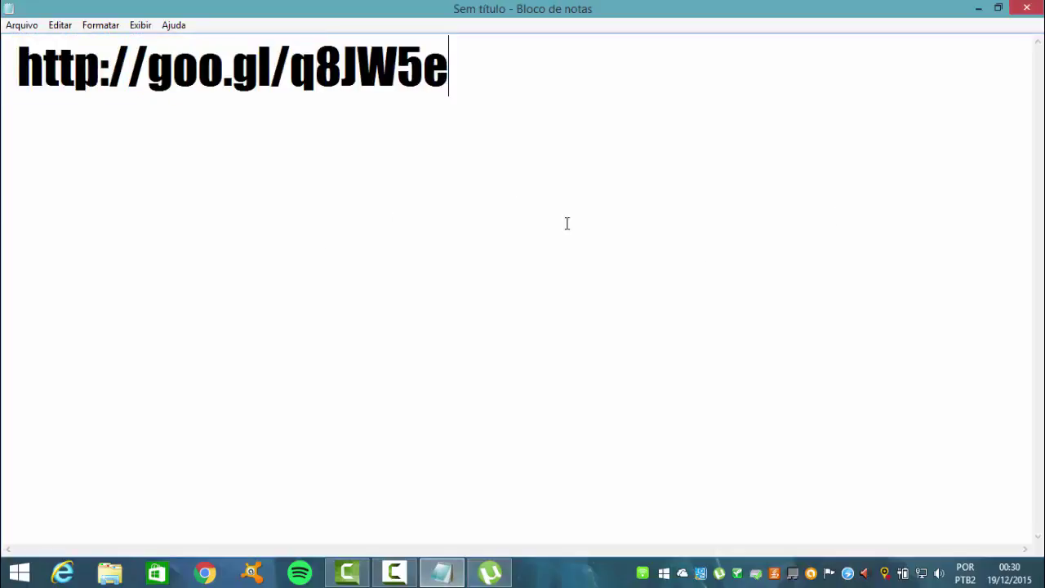
{"action": "left_click_drag", "start_coordinate": [567, 223], "coordinate": [4, 309]}
{"action": "key", "text": "ctrl+c"}
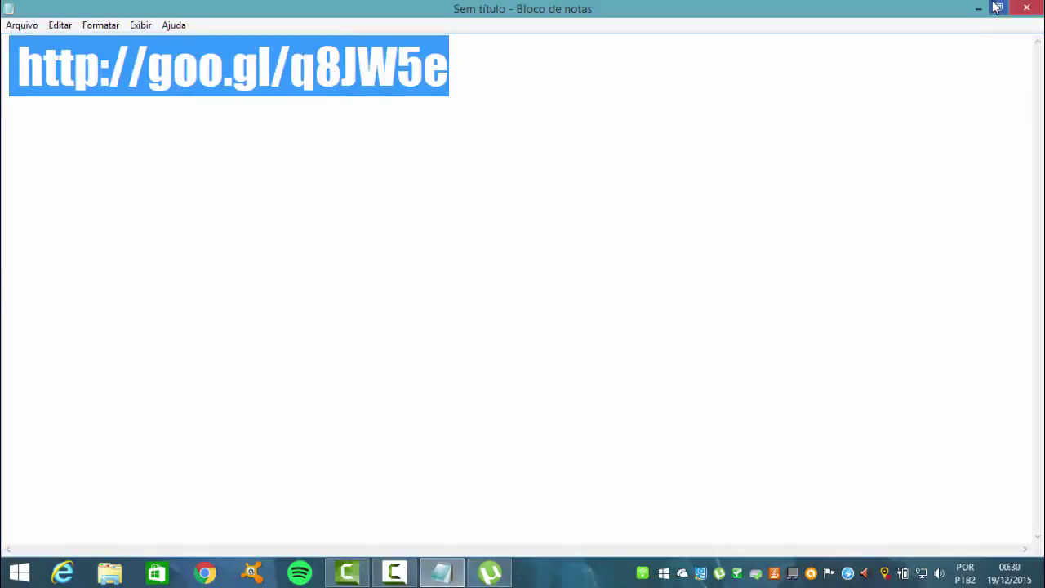
{"action": "left_click", "coordinate": [979, 8]}
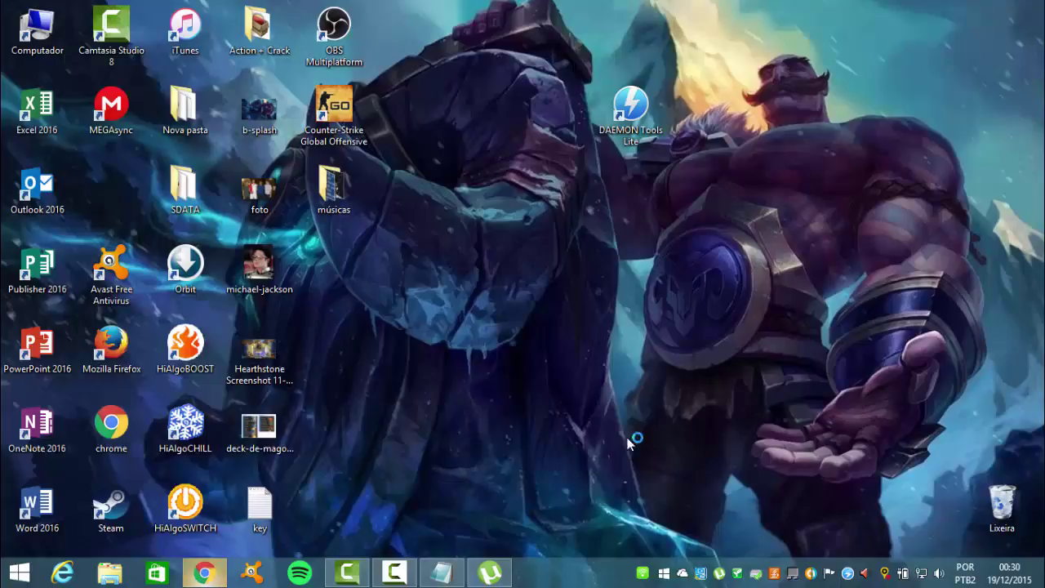
- Switch to Chrome, load the copied goo.gl/q8JW5e link to download the torrent file, and dismiss µTorrent's prompt about loading its trackers
{"action": "right_click", "coordinate": [923, 173]}
{"action": "left_click", "coordinate": [937, 216]}
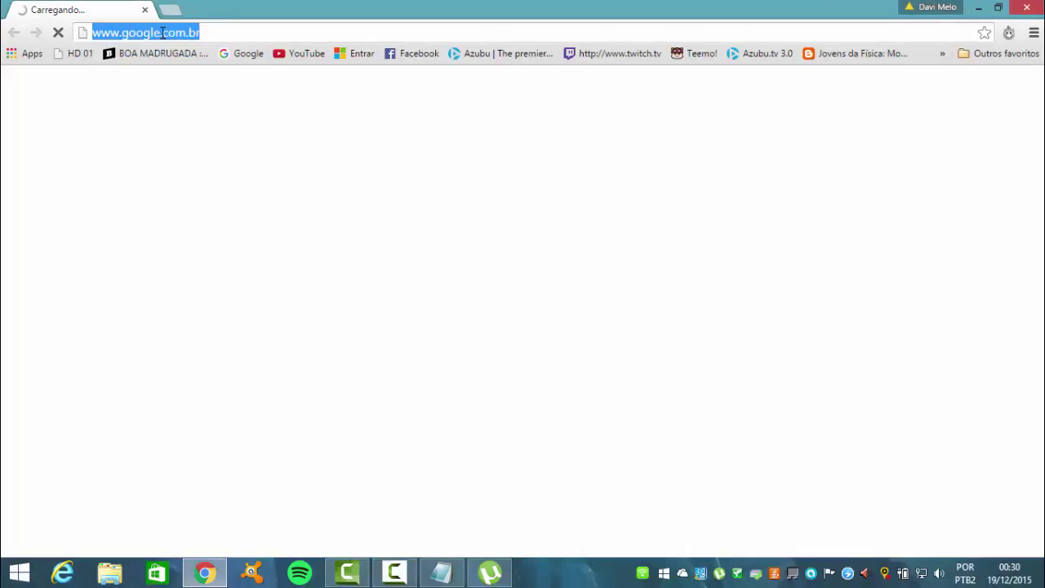
{"action": "key", "text": "ctrl+v"}
{"action": "key", "text": "Return"}
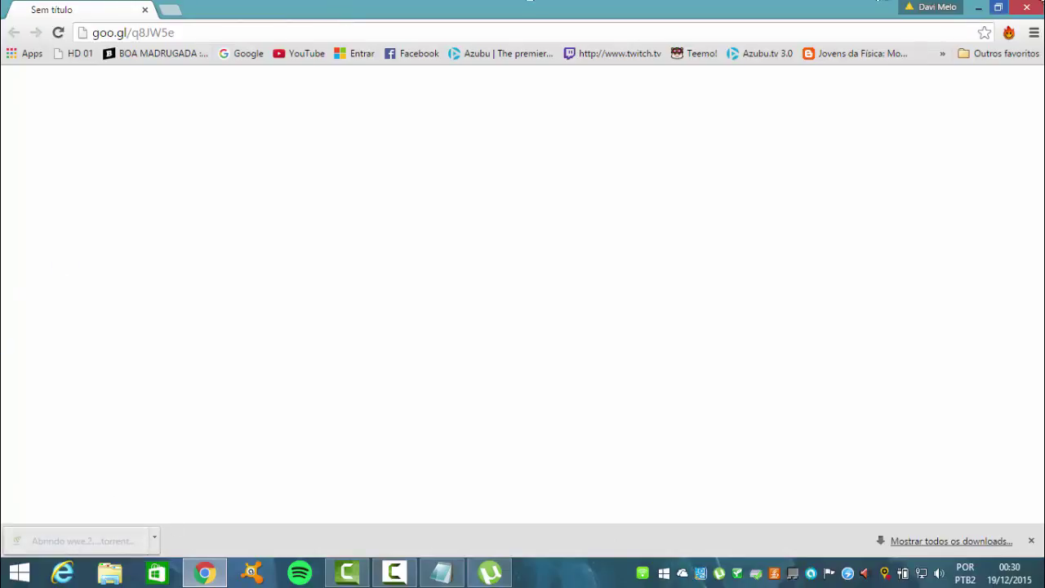
{"action": "left_click", "coordinate": [1037, 6]}
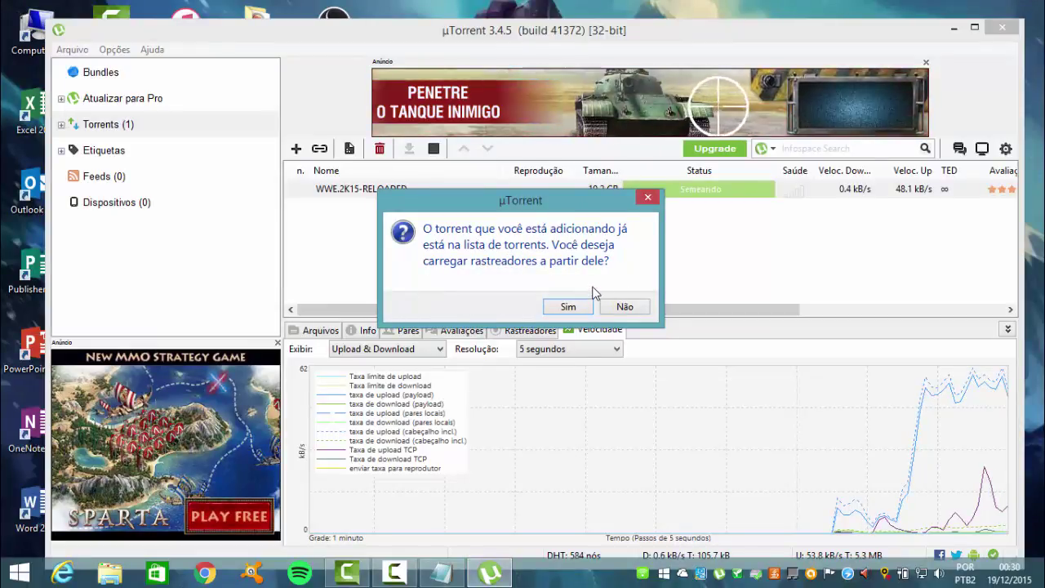
{"action": "left_click", "coordinate": [647, 199]}
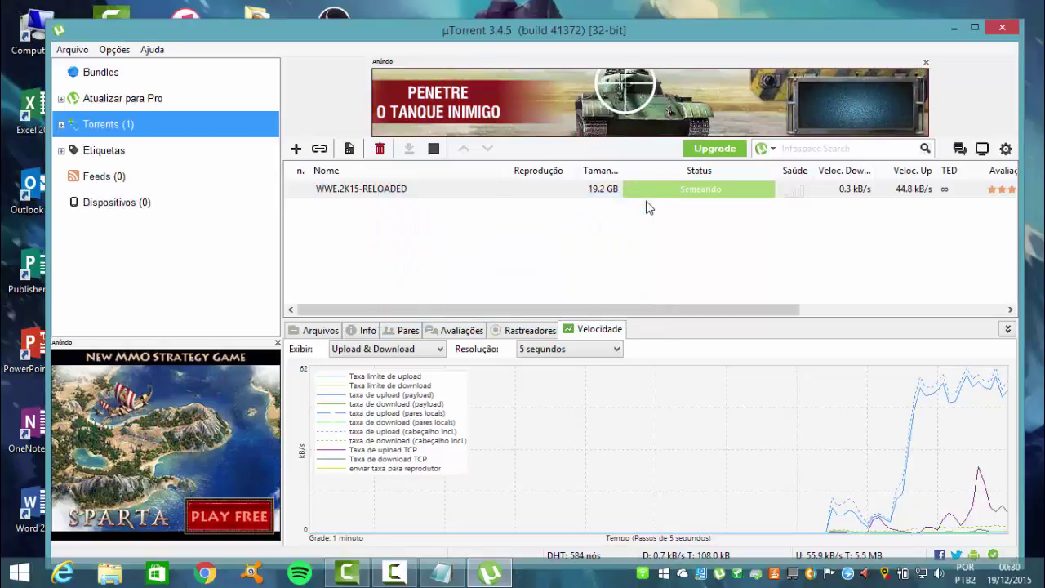
{"action": "left_click_drag", "start_coordinate": [898, 239], "coordinate": [316, 142]}
{"action": "left_click_drag", "start_coordinate": [759, 236], "coordinate": [400, 166]}
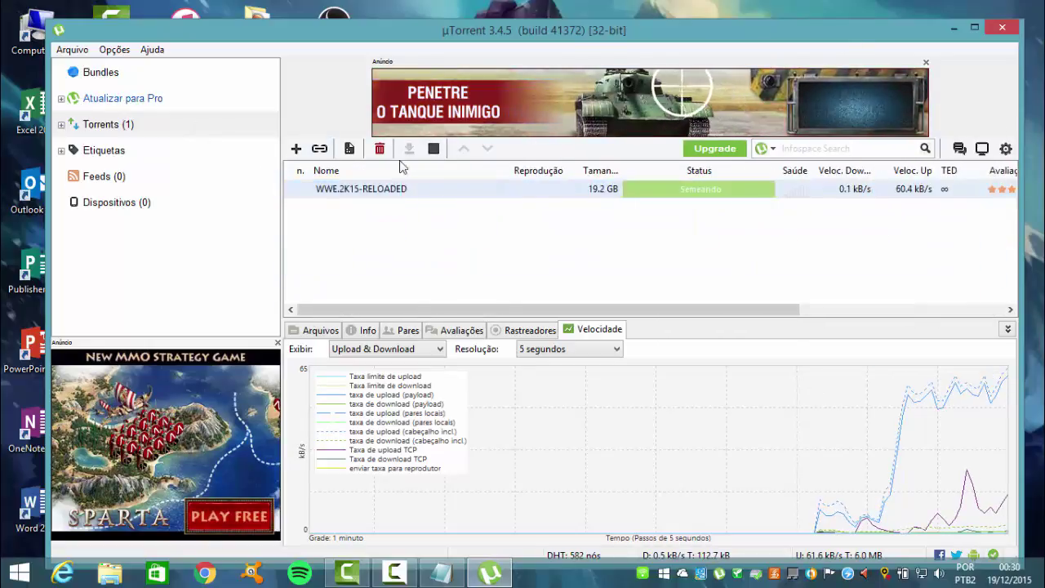
{"action": "left_click_drag", "start_coordinate": [518, 250], "coordinate": [826, 136]}
{"action": "left_click_drag", "start_coordinate": [547, 221], "coordinate": [878, 168]}
{"action": "left_click_drag", "start_coordinate": [499, 235], "coordinate": [455, 253]}
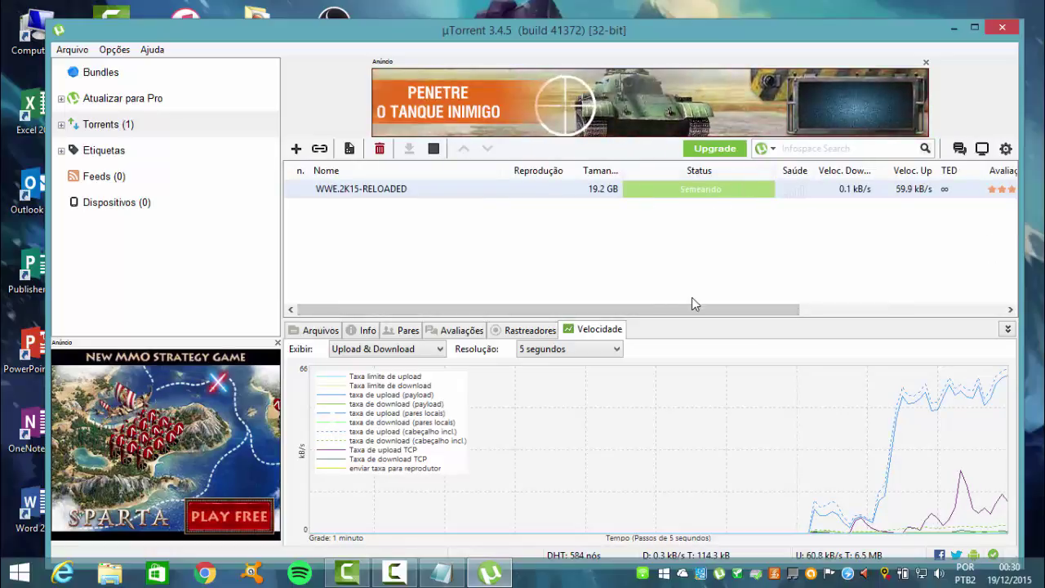
{"action": "left_click_drag", "start_coordinate": [590, 267], "coordinate": [877, 184]}
{"action": "left_click_drag", "start_coordinate": [537, 254], "coordinate": [912, 128]}
{"action": "right_click", "coordinate": [1033, 149]}
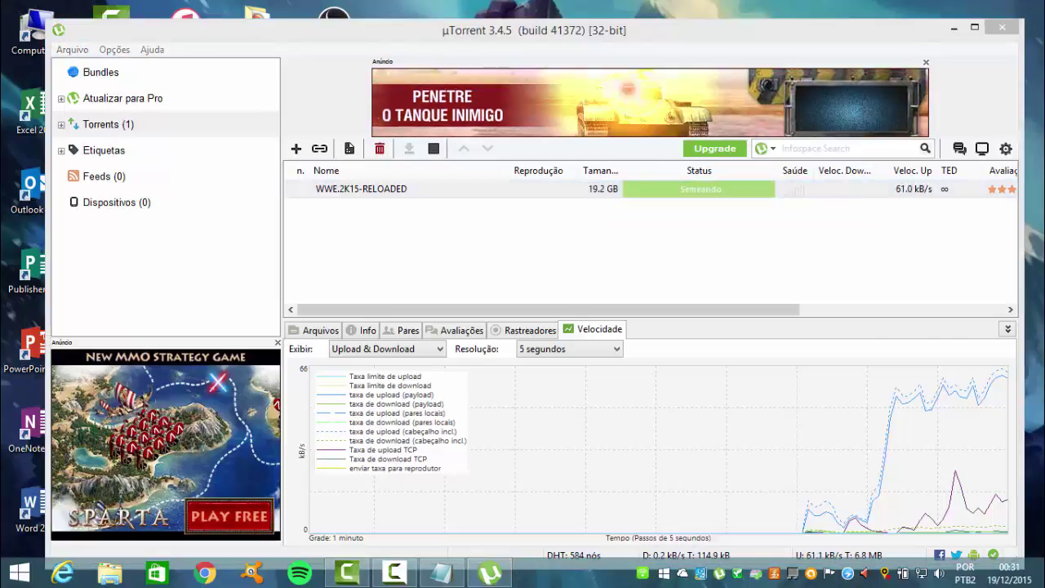
{"action": "left_click", "coordinate": [1031, 194]}
{"action": "right_click", "coordinate": [1036, 201]}
{"action": "left_click", "coordinate": [1024, 241]}
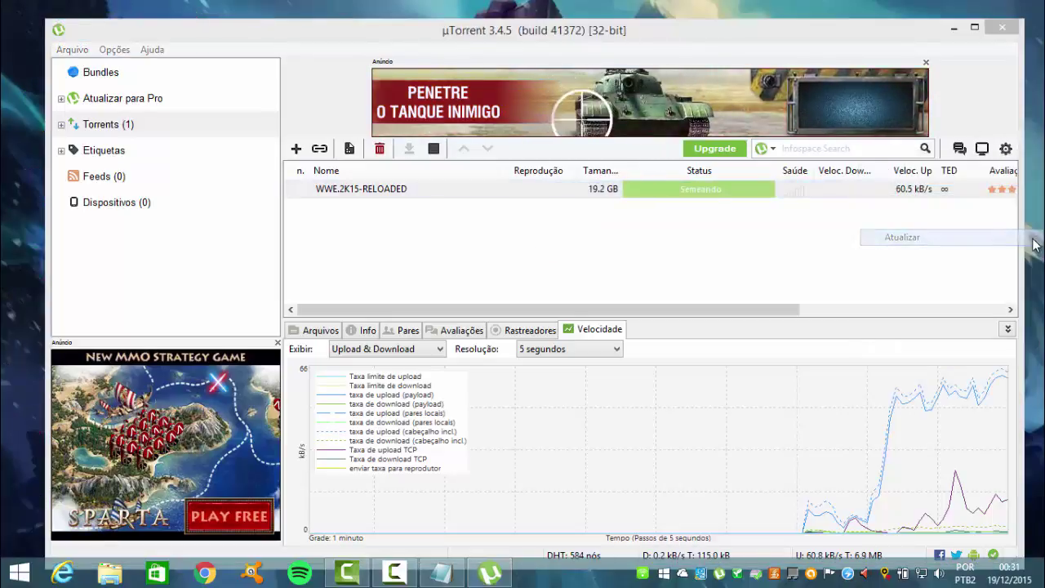
{"action": "right_click", "coordinate": [1037, 201]}
{"action": "left_click", "coordinate": [1016, 243]}
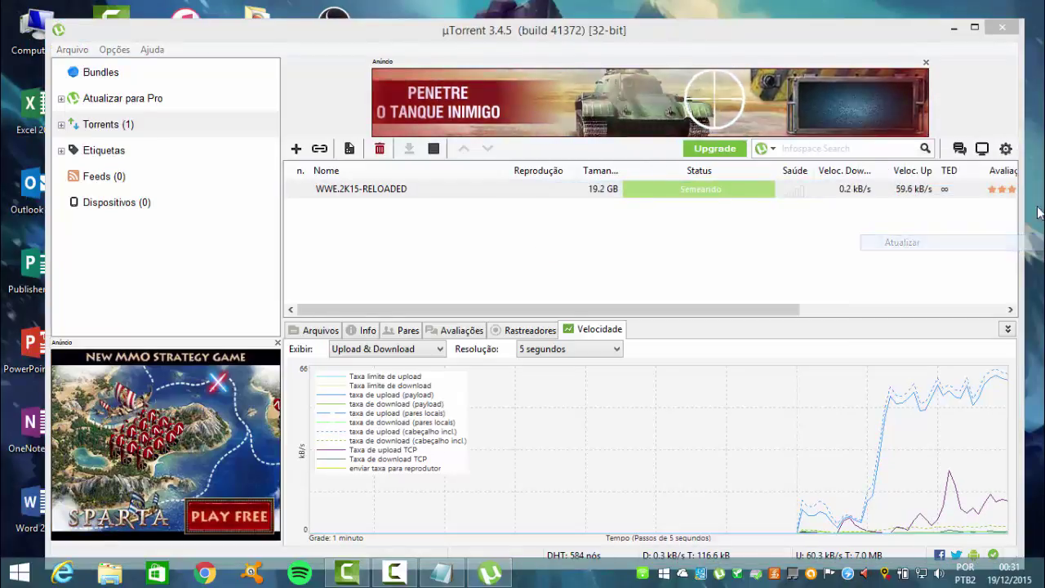
{"action": "right_click", "coordinate": [1035, 190]}
{"action": "left_click", "coordinate": [1027, 231]}
{"action": "left_click_drag", "start_coordinate": [536, 234], "coordinate": [1017, 127]}
{"action": "left_click_drag", "start_coordinate": [498, 271], "coordinate": [991, 108]}
{"action": "right_click", "coordinate": [1037, 155]}
{"action": "left_click", "coordinate": [902, 199]}
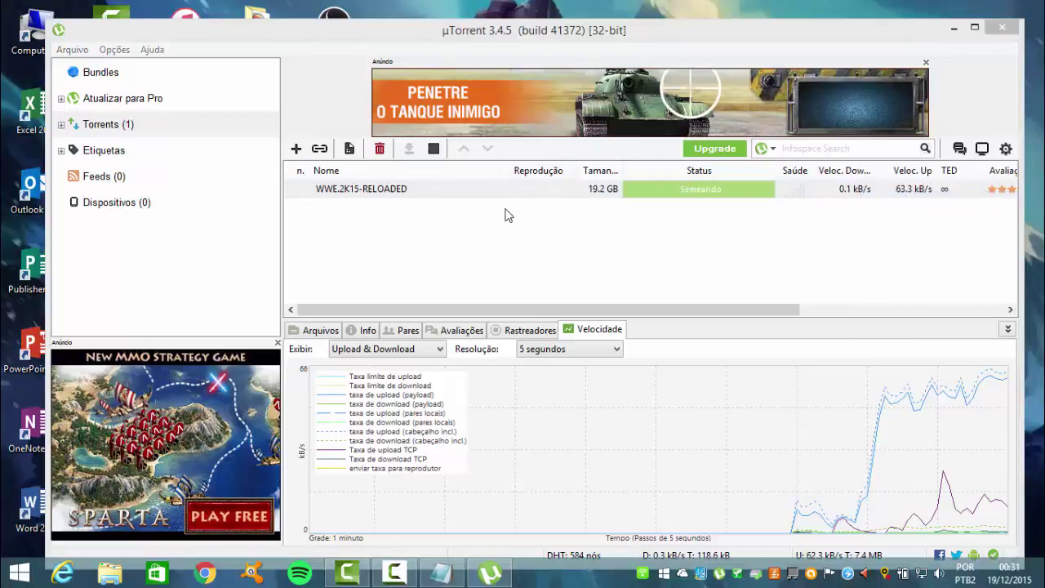
{"action": "left_click_drag", "start_coordinate": [508, 237], "coordinate": [682, 229]}
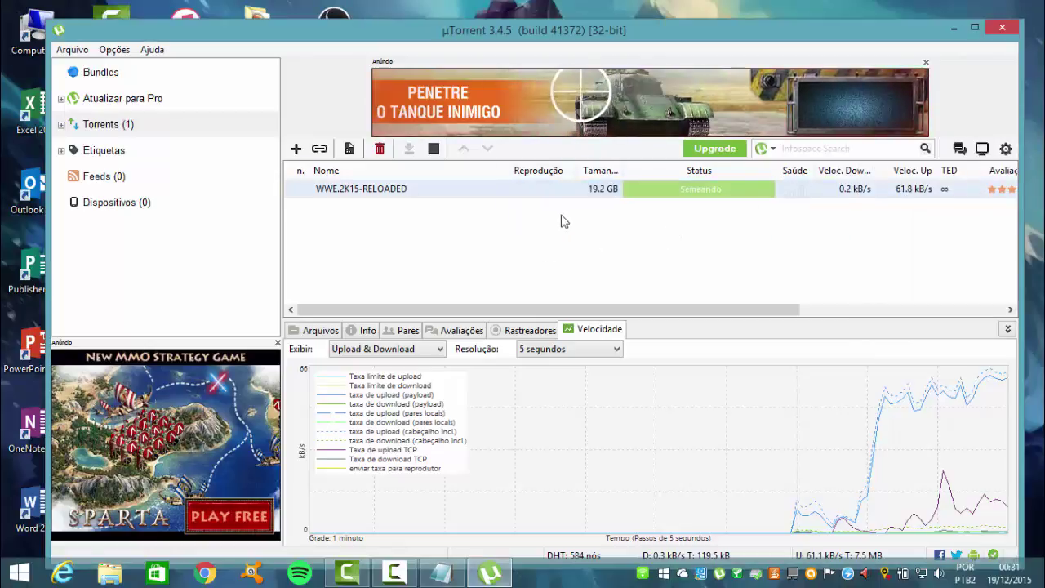
{"action": "right_click", "coordinate": [1037, 201]}
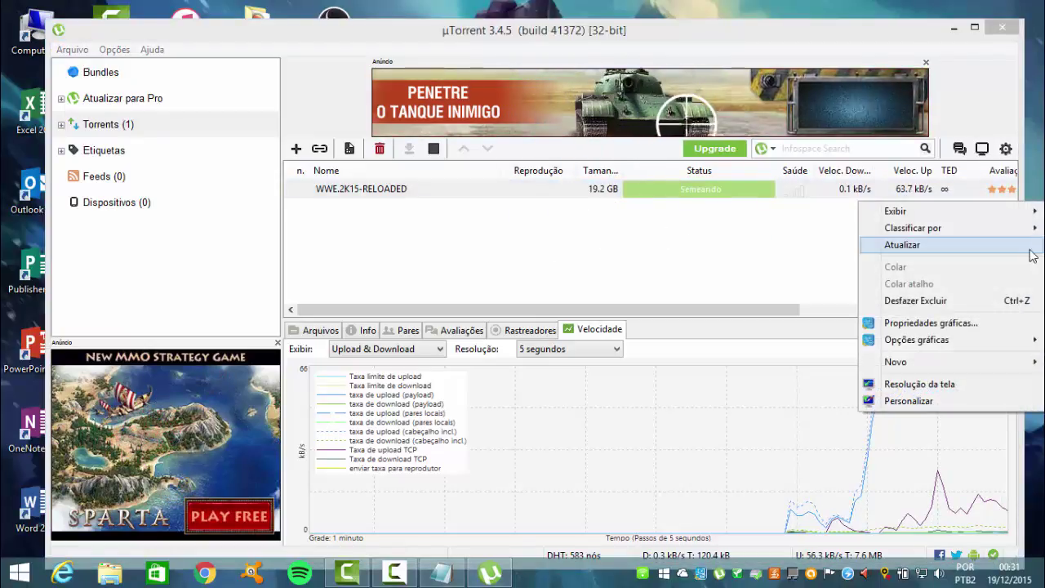
{"action": "left_click", "coordinate": [1020, 245]}
{"action": "left_click_drag", "start_coordinate": [511, 278], "coordinate": [1012, 124]}
{"action": "right_click", "coordinate": [1033, 183]}
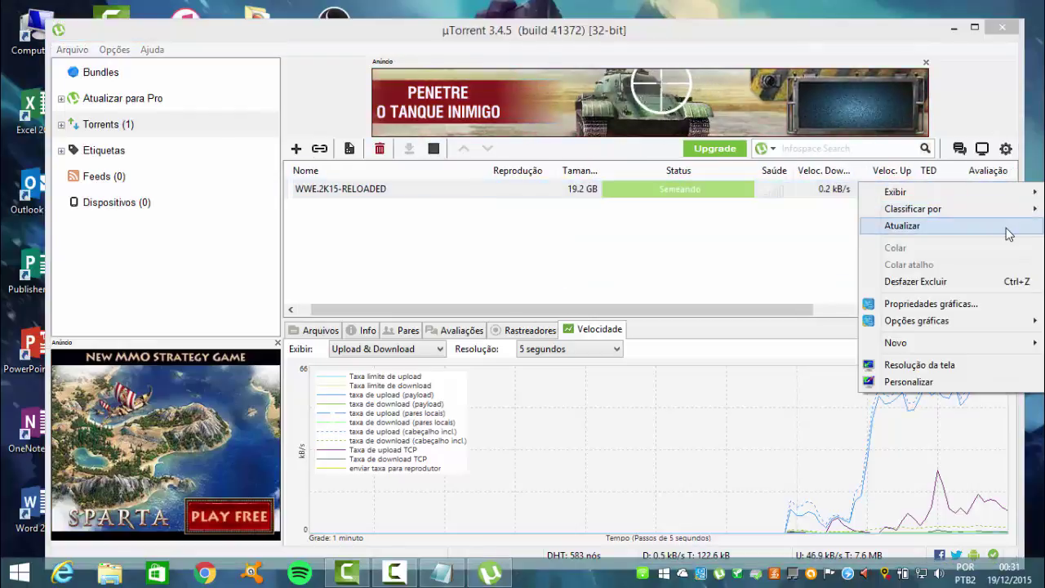
{"action": "left_click", "coordinate": [1007, 229]}
{"action": "left_click_drag", "start_coordinate": [341, 274], "coordinate": [759, 245]}
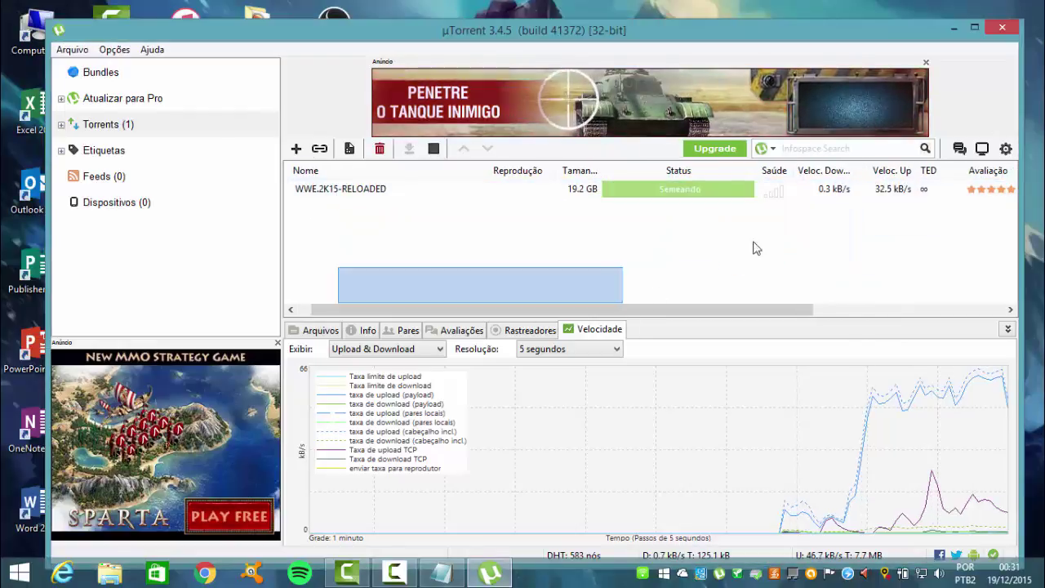
{"action": "right_click", "coordinate": [1028, 155]}
{"action": "left_click", "coordinate": [975, 178]}
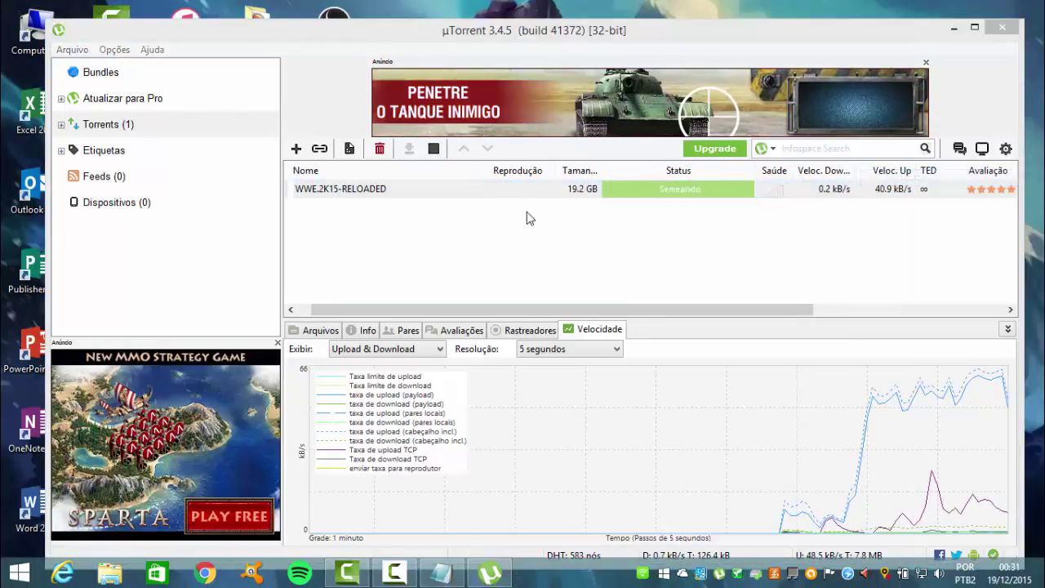
{"action": "left_click_drag", "start_coordinate": [510, 245], "coordinate": [1030, 183]}
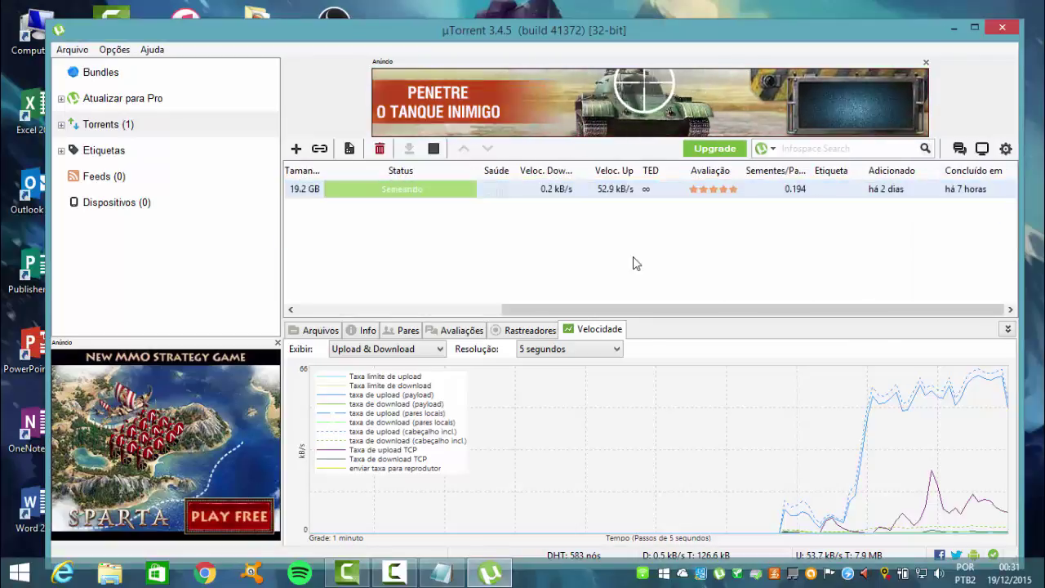
{"action": "left_click_drag", "start_coordinate": [631, 313], "coordinate": [388, 388]}
{"action": "left_click", "coordinate": [767, 245]}
{"action": "left_click_drag", "start_coordinate": [902, 190], "coordinate": [215, 280]}
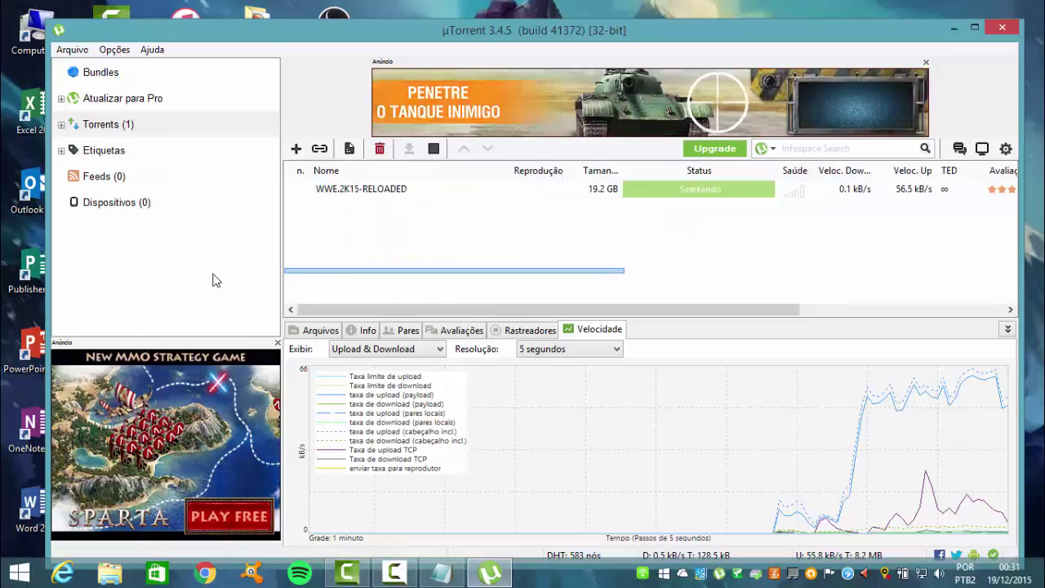
{"action": "left_click_drag", "start_coordinate": [455, 248], "coordinate": [476, 215]}
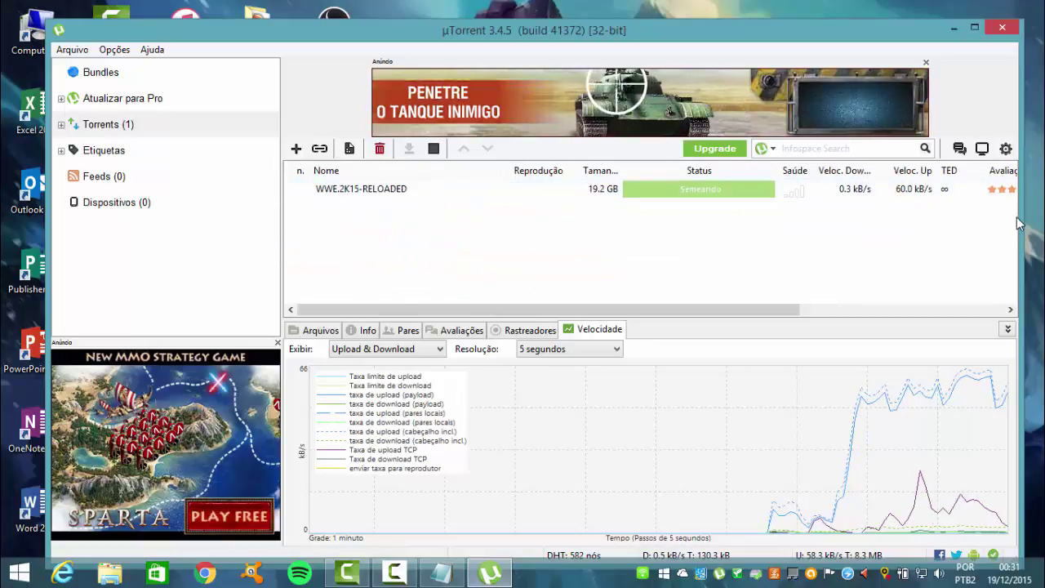
{"action": "right_click", "coordinate": [1031, 250]}
{"action": "left_click", "coordinate": [1009, 293]}
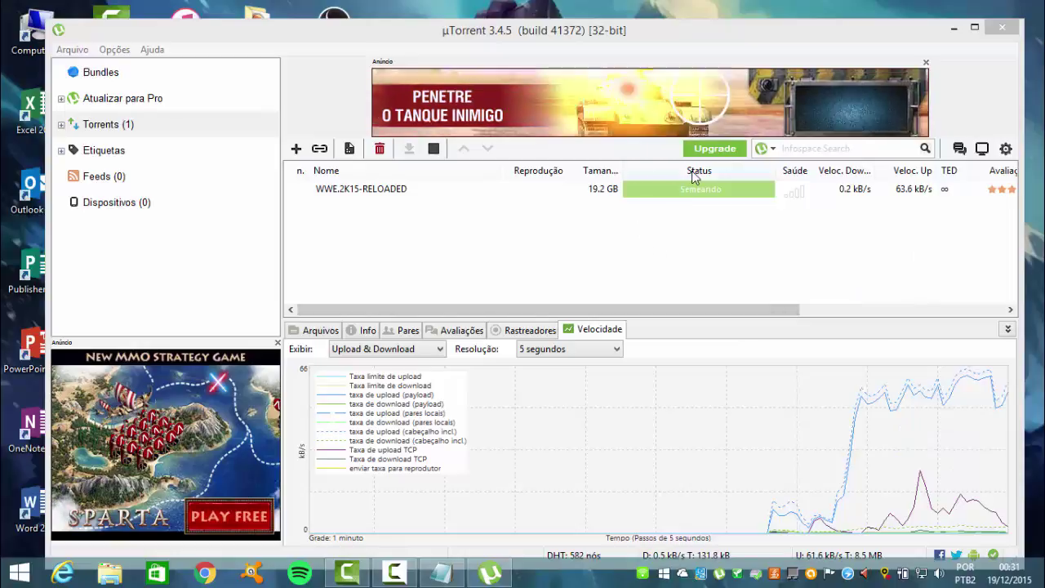
- Open the WWE.2K15-RELOADED download folder from its torrent entry and locate the rld-wwe2k15 ISO file
{"action": "left_click", "coordinate": [690, 194]}
{"action": "double_click", "coordinate": [703, 191]}
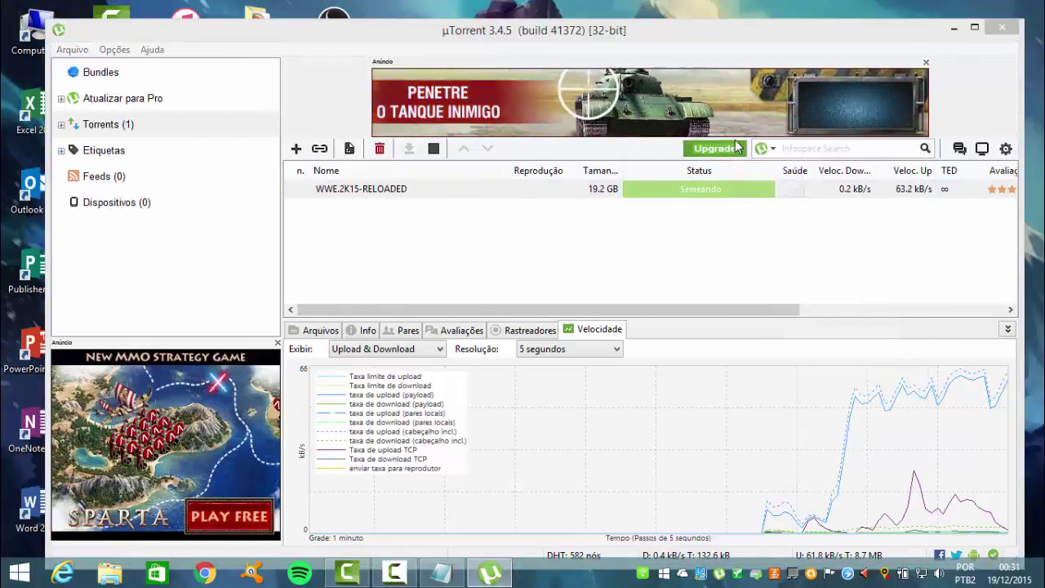
{"action": "left_click_drag", "start_coordinate": [468, 275], "coordinate": [534, 454]}
{"action": "left_click_drag", "start_coordinate": [384, 402], "coordinate": [765, 277]}
{"action": "left_click", "coordinate": [397, 169]}
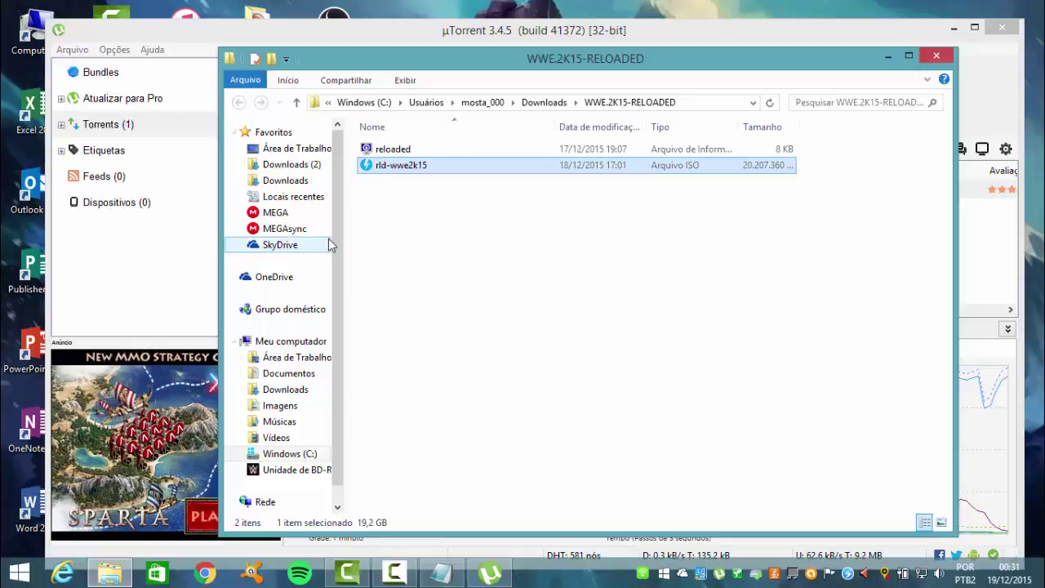
{"action": "left_click_drag", "start_coordinate": [416, 233], "coordinate": [914, 173]}
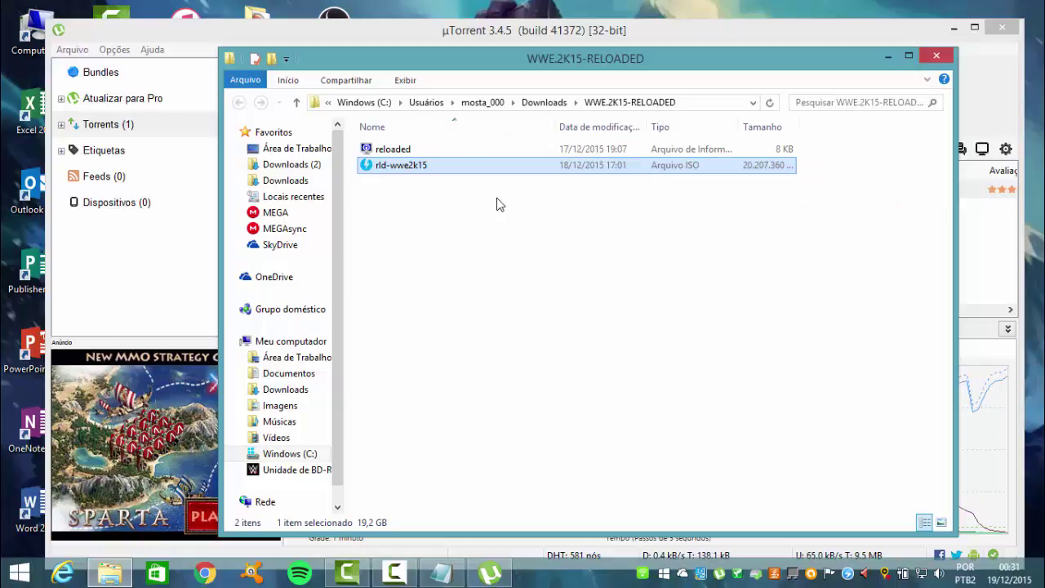
{"action": "left_click_drag", "start_coordinate": [457, 220], "coordinate": [591, 228]}
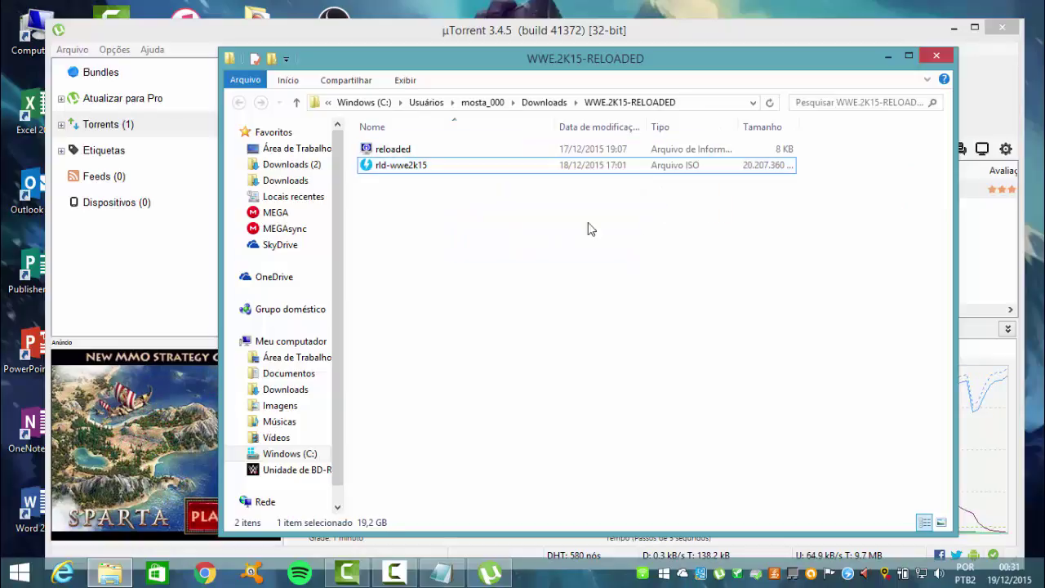
- Bring up the choice of default program for the rld-wwe2k15 ISO file and dismiss it
{"action": "left_click", "coordinate": [397, 170]}
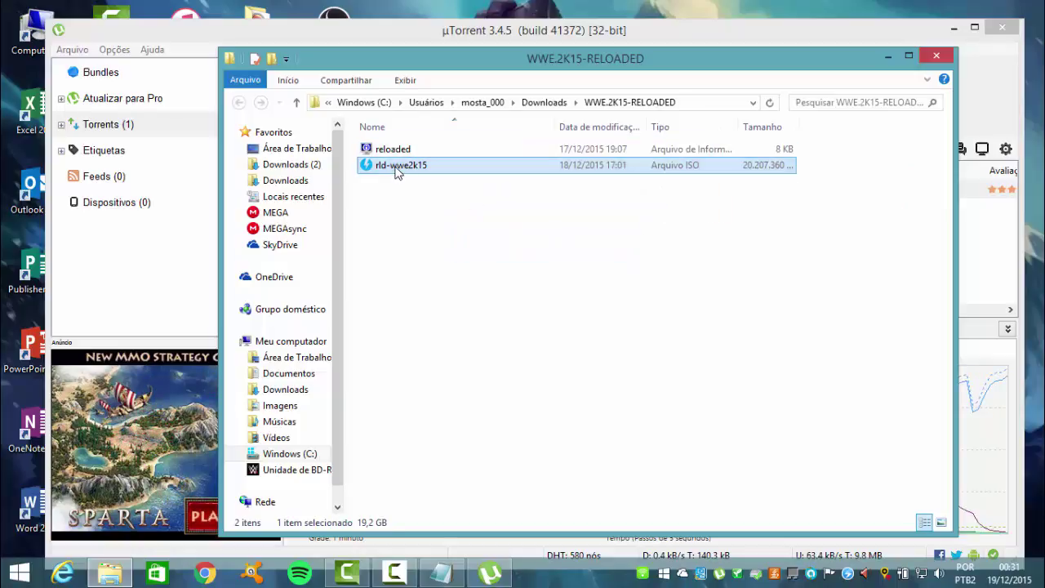
{"action": "right_click", "coordinate": [396, 170]}
{"action": "mouse_move", "coordinate": [490, 212]}
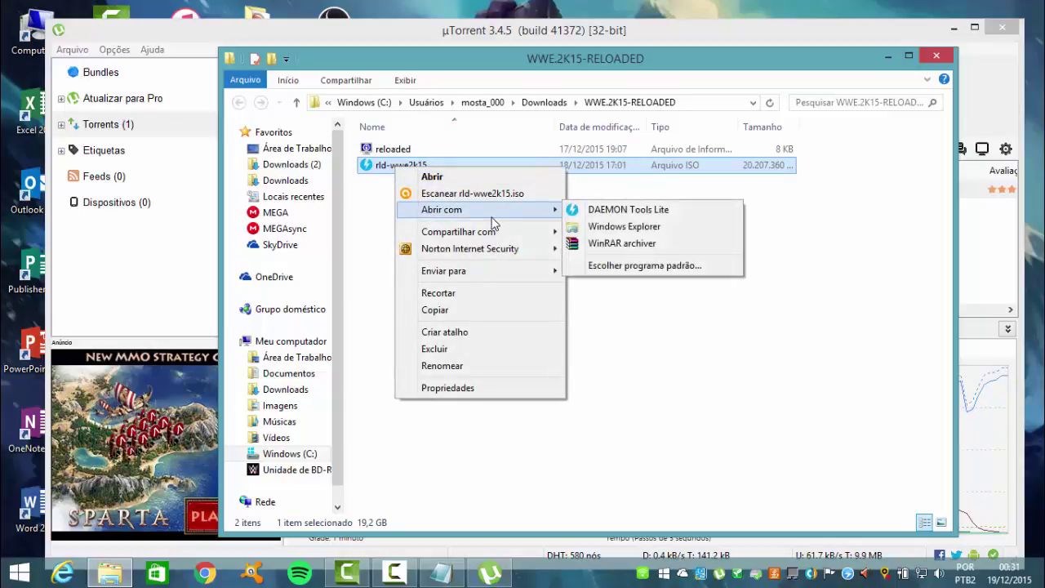
{"action": "left_click", "coordinate": [644, 265]}
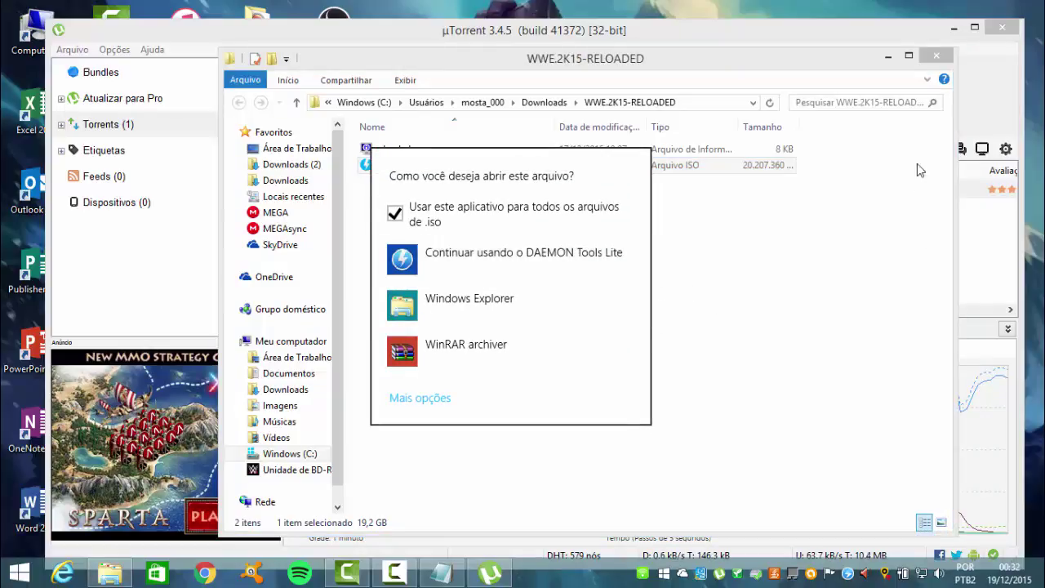
{"action": "left_click", "coordinate": [936, 63]}
- Close the download folder and µTorrent windows and launch DAEMON Tools Lite from the desktop
{"action": "left_click", "coordinate": [935, 57]}
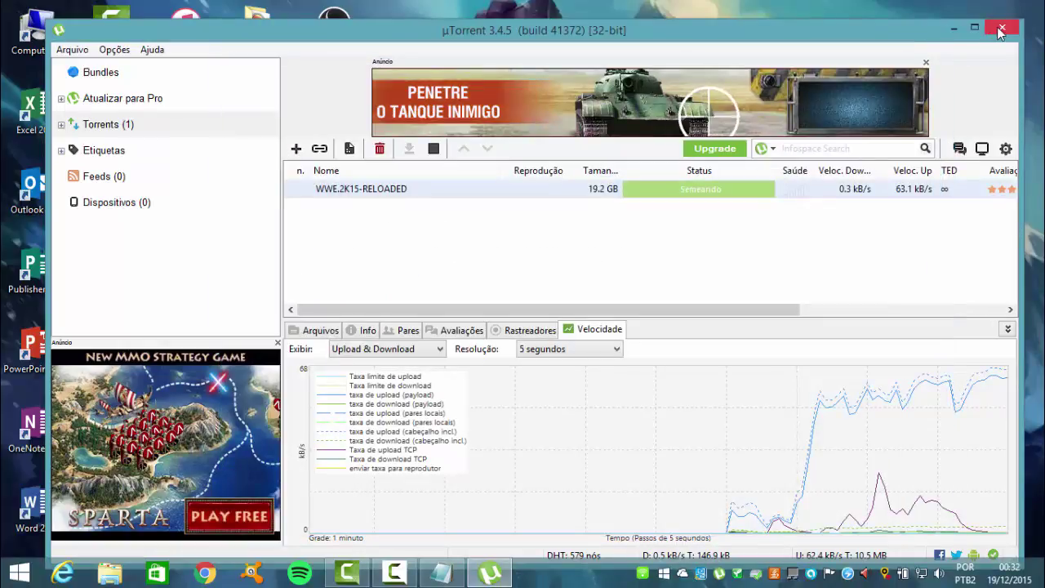
{"action": "left_click", "coordinate": [999, 29]}
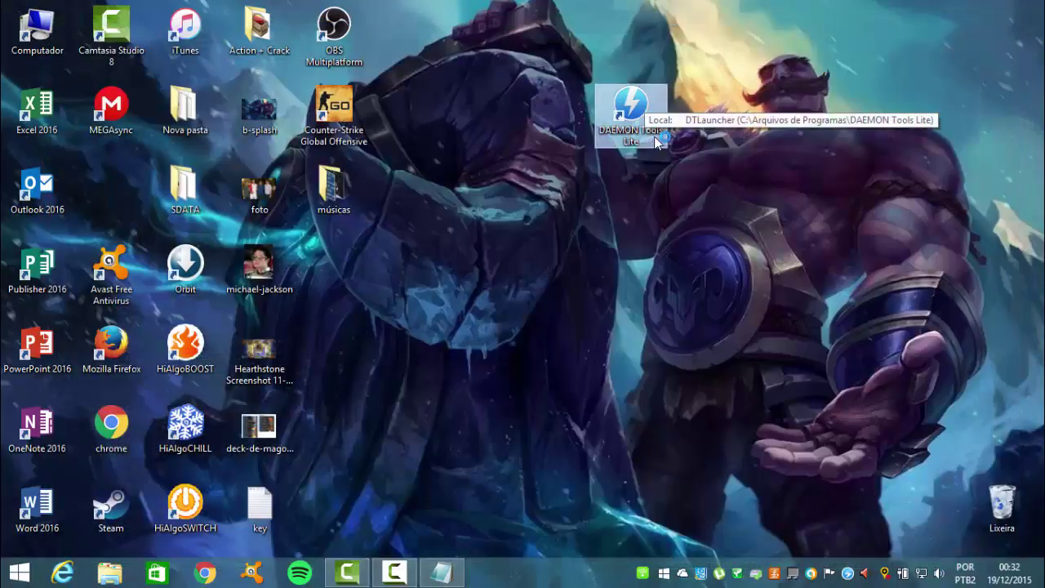
{"action": "right_click", "coordinate": [825, 165]}
{"action": "left_click", "coordinate": [853, 205]}
{"action": "right_click", "coordinate": [852, 199]}
{"action": "left_click", "coordinate": [872, 239]}
{"action": "right_click", "coordinate": [833, 200]}
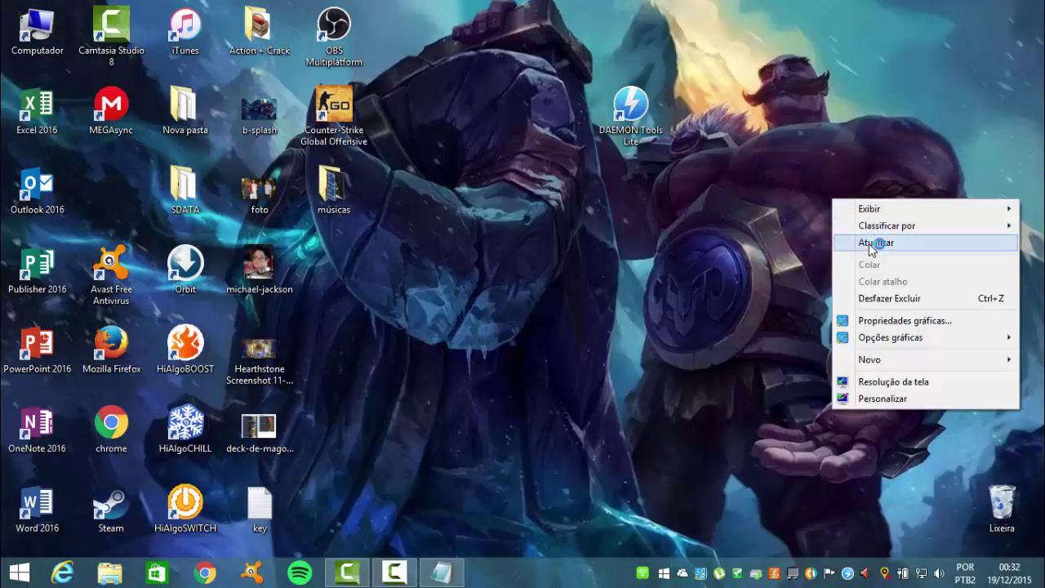
{"action": "left_click", "coordinate": [872, 243]}
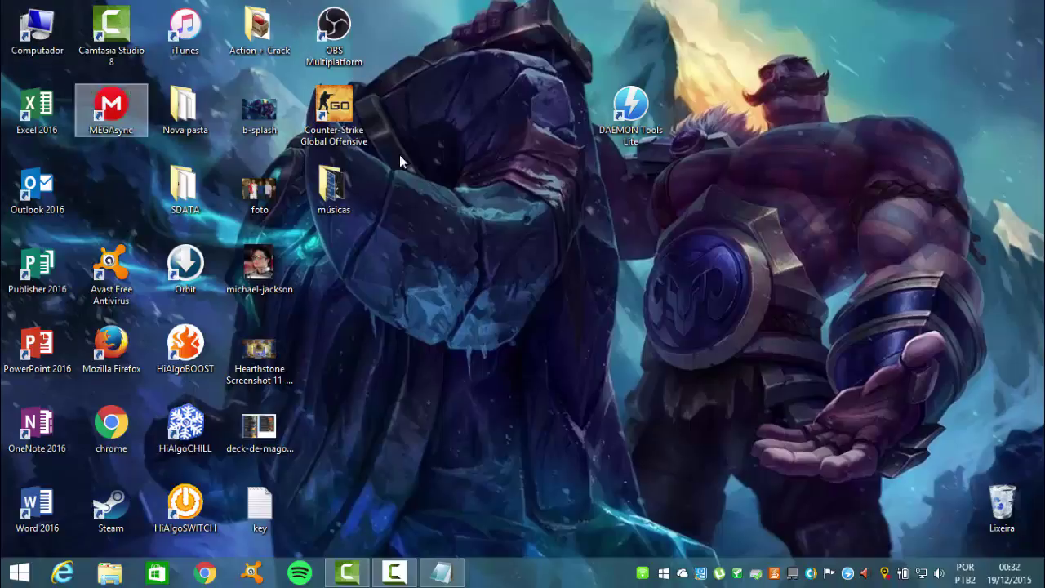
{"action": "right_click", "coordinate": [817, 109]}
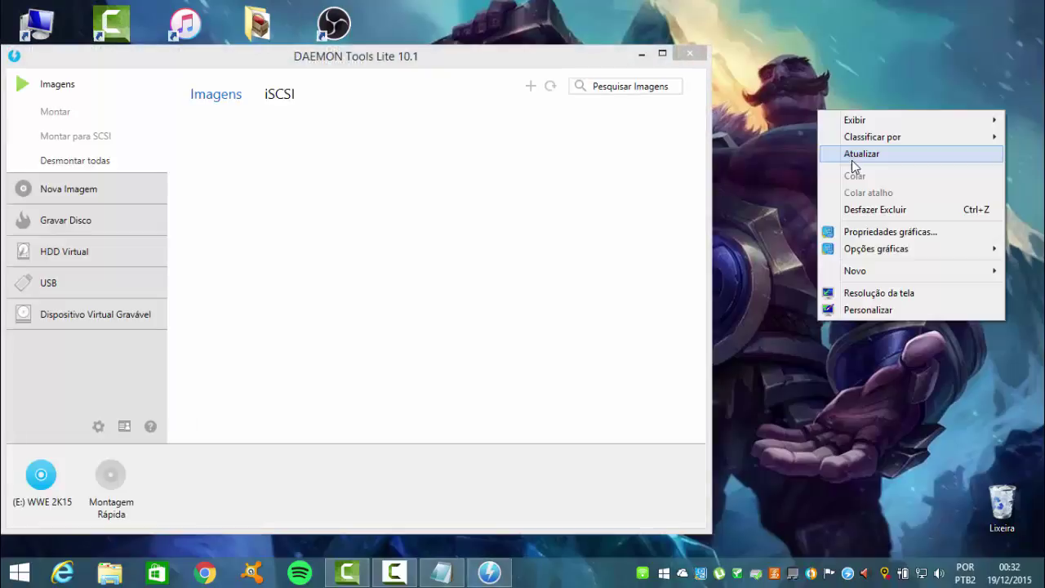
{"action": "left_click", "coordinate": [852, 155]}
{"action": "left_click_drag", "start_coordinate": [581, 57], "coordinate": [680, 27]}
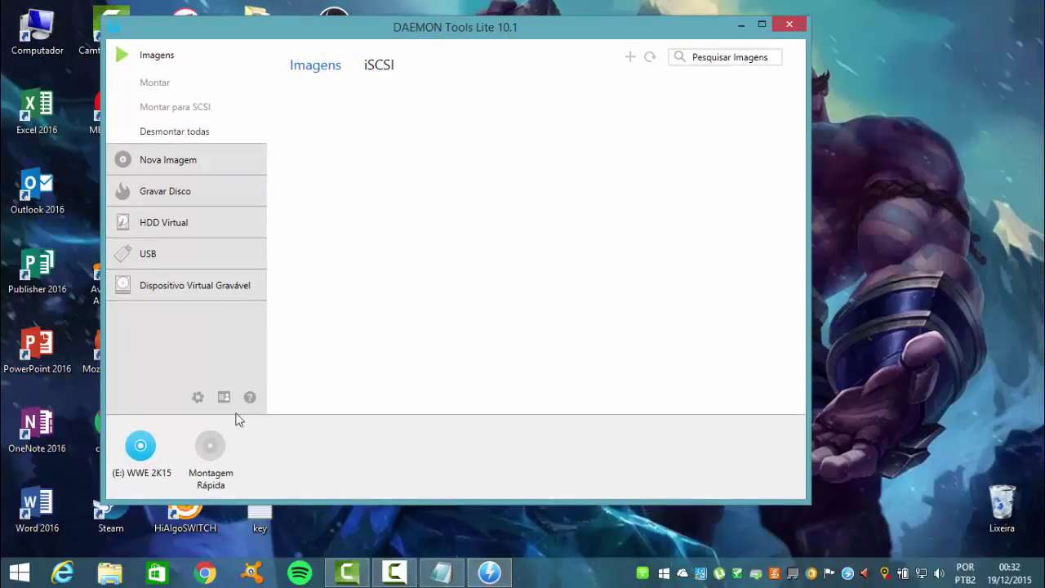
{"action": "left_click_drag", "start_coordinate": [534, 40], "coordinate": [547, 64]}
- Look over the computer's devices and drives, including the virtual BD-ROM drive, and close the window
{"action": "double_click", "coordinate": [38, 37]}
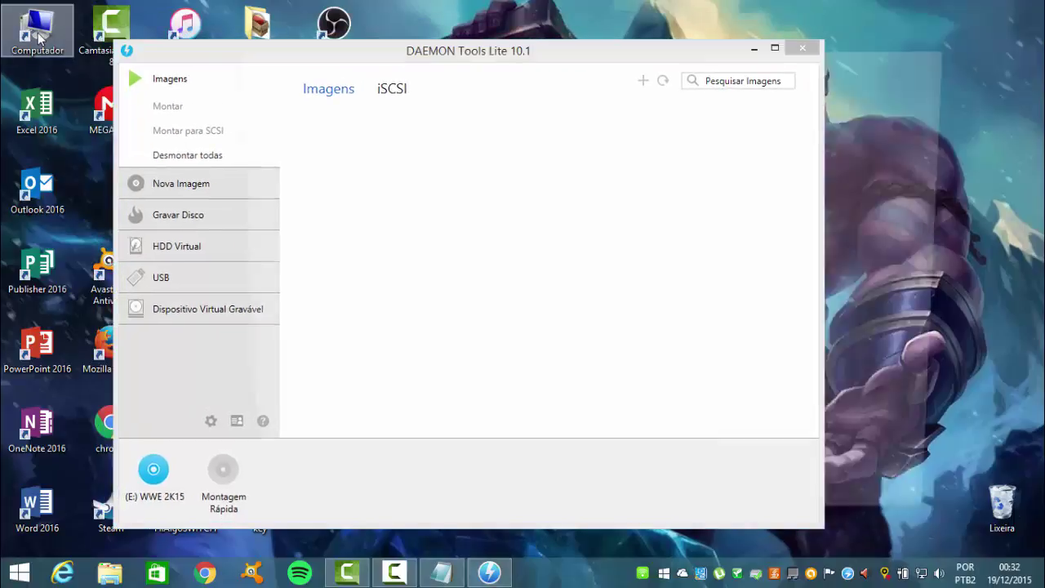
{"action": "left_click_drag", "start_coordinate": [700, 387], "coordinate": [898, 117]}
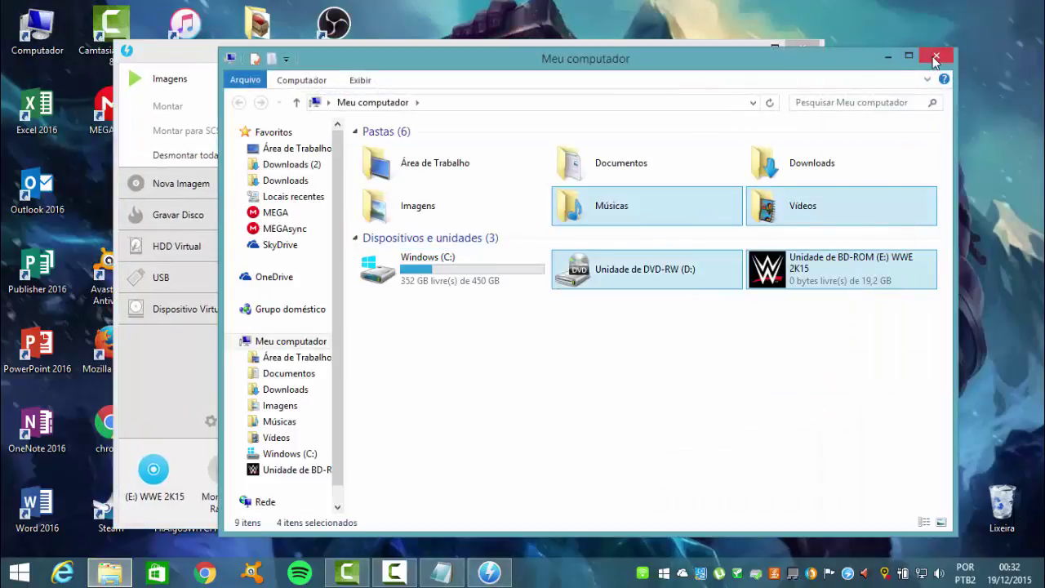
{"action": "left_click", "coordinate": [936, 55]}
- Remove the WWE 2K15 virtual drive (E:) in DAEMON Tools Lite and check the computer's list of drives
{"action": "mouse_move", "coordinate": [162, 465]}
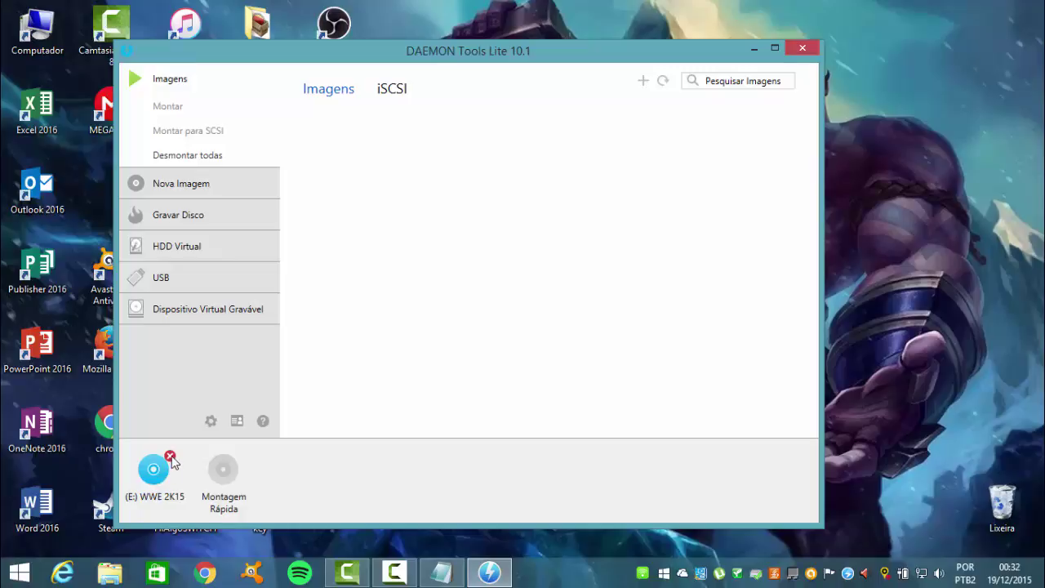
{"action": "left_click", "coordinate": [170, 457]}
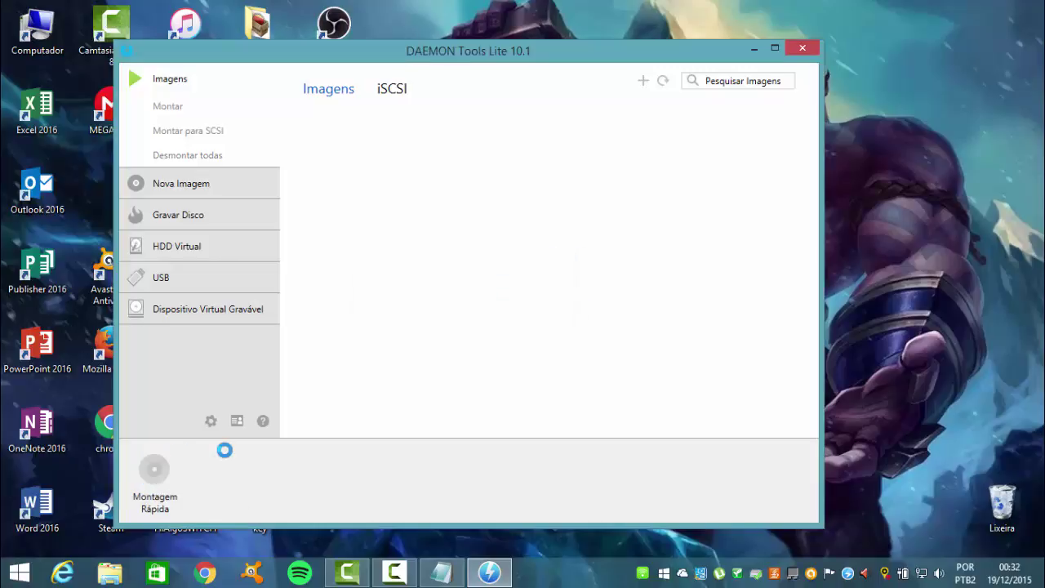
{"action": "double_click", "coordinate": [36, 31]}
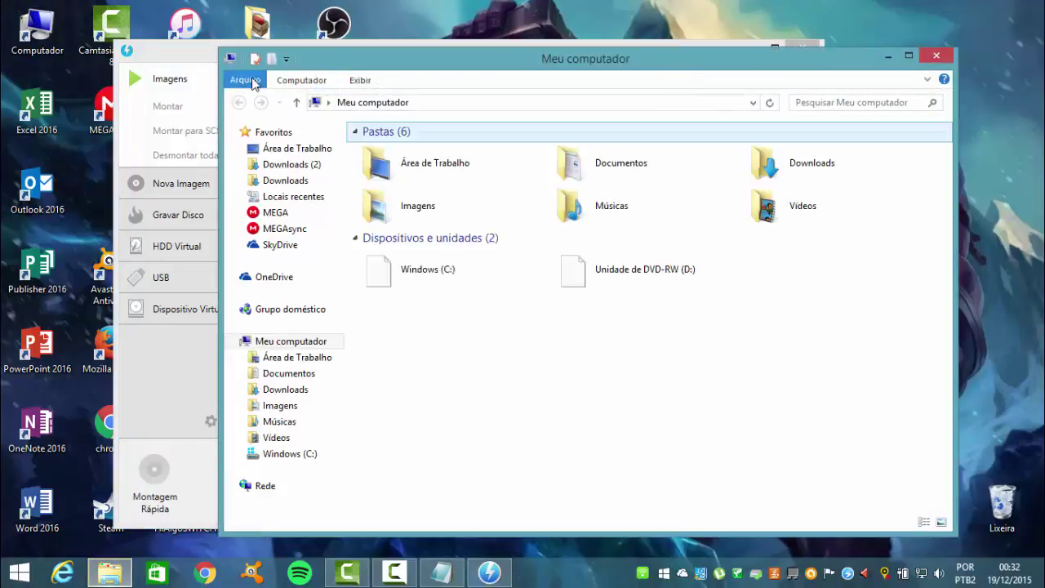
- Quick-mount the rld-wwe2k15 ISO from the WWE.2K15-RELOADED folder in DAEMON Tools Lite
{"action": "double_click", "coordinate": [252, 84]}
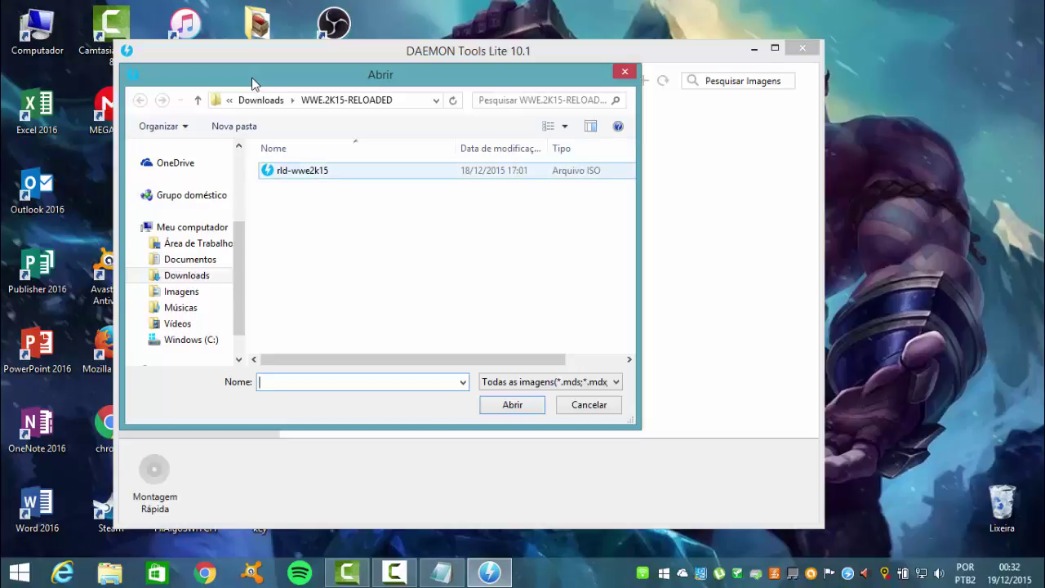
{"action": "left_click", "coordinate": [303, 171]}
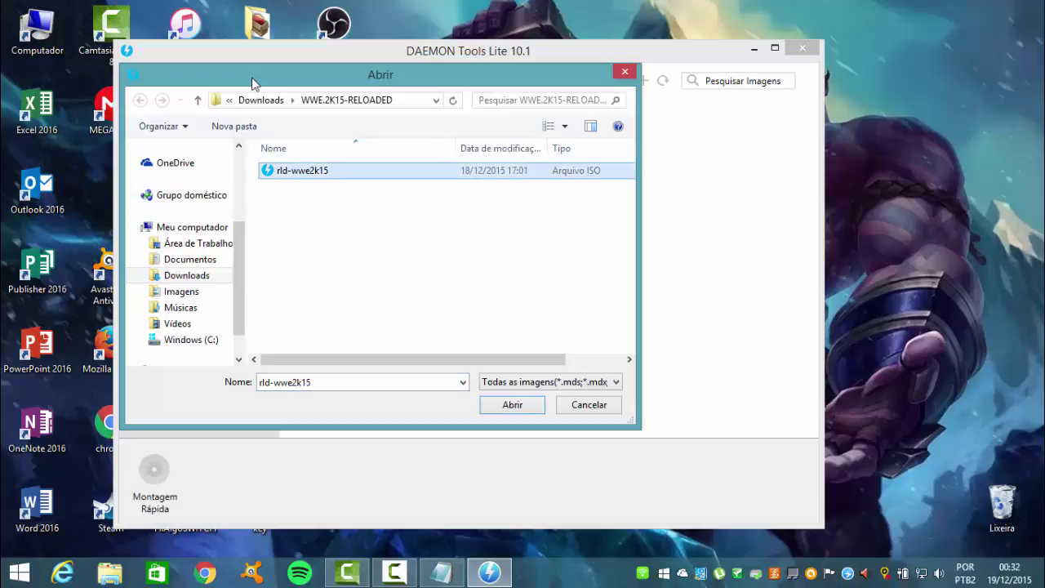
{"action": "key", "text": "Return"}
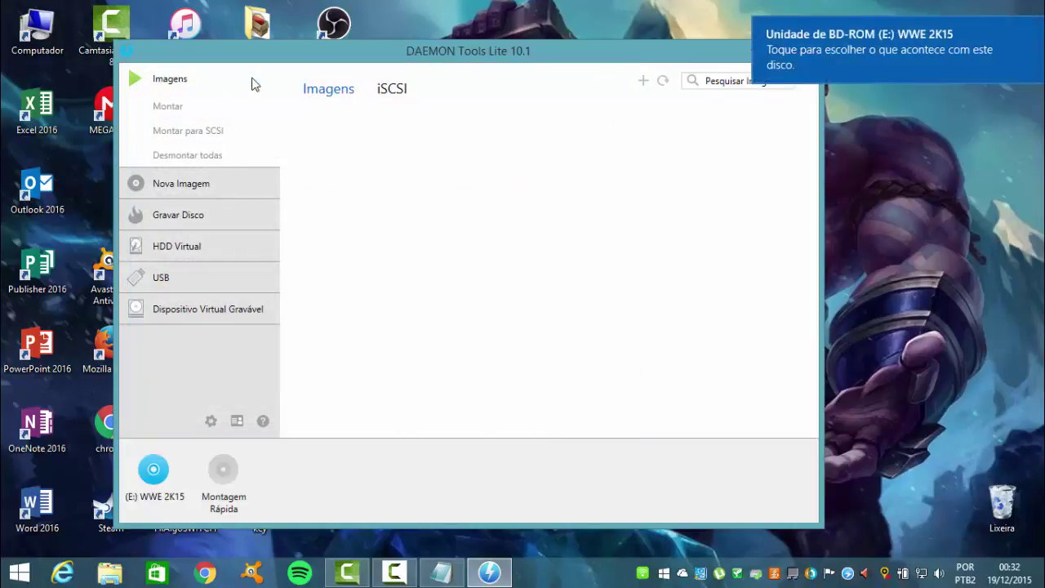
{"action": "right_click", "coordinate": [898, 147]}
{"action": "left_click", "coordinate": [902, 191]}
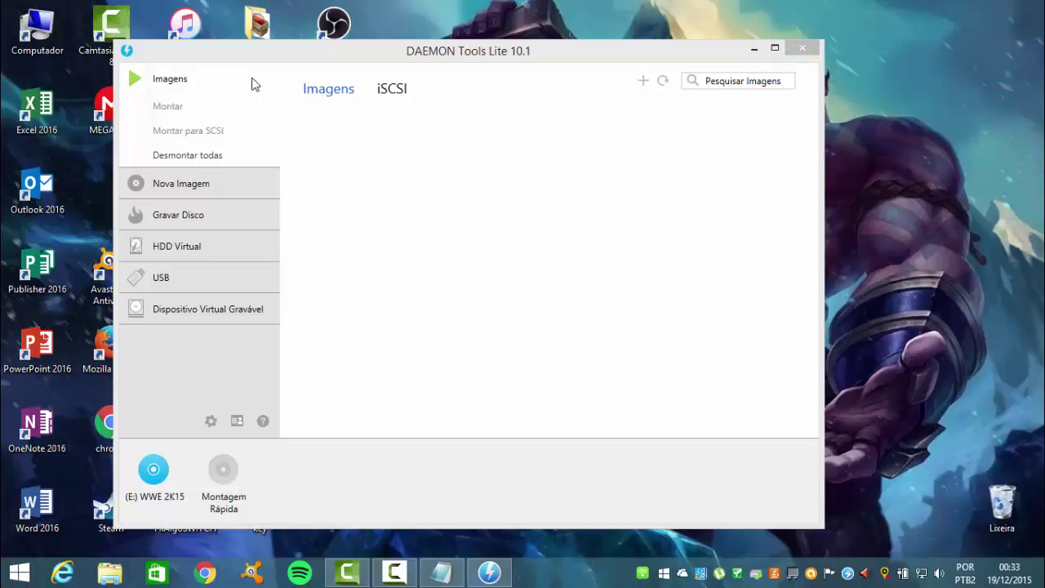
{"action": "right_click", "coordinate": [898, 143]}
{"action": "left_click", "coordinate": [902, 185]}
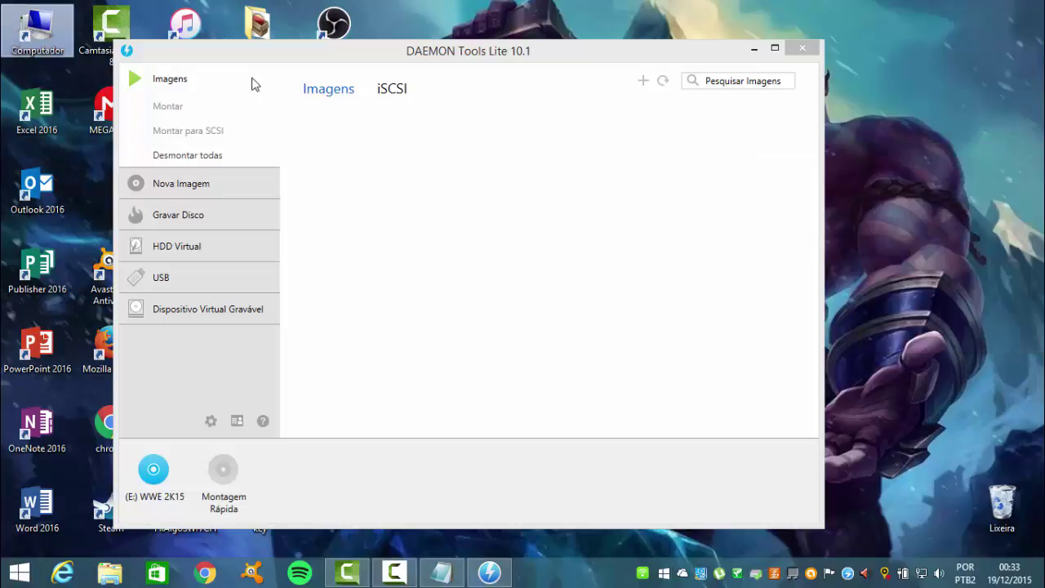
- Open the computer's drive list, run the setup from the WWE 2K15 BD-ROM drive (E:) and accept its opening notice
{"action": "double_click", "coordinate": [37, 32]}
{"action": "mouse_move", "coordinate": [831, 421]}
{"action": "left_mouse_down"}
{"action": "mouse_move", "coordinate": [844, 378]}
{"action": "mouse_move", "coordinate": [953, 242]}
{"action": "left_mouse_up"}
{"action": "left_click_drag", "start_coordinate": [774, 394], "coordinate": [953, 229]}
{"action": "left_click_drag", "start_coordinate": [845, 359], "coordinate": [953, 314]}
{"action": "mouse_move", "coordinate": [815, 389]}
{"action": "left_mouse_down"}
{"action": "mouse_move", "coordinate": [912, 278]}
{"action": "mouse_move", "coordinate": [944, 300]}
{"action": "mouse_move", "coordinate": [914, 277]}
{"action": "left_mouse_up"}
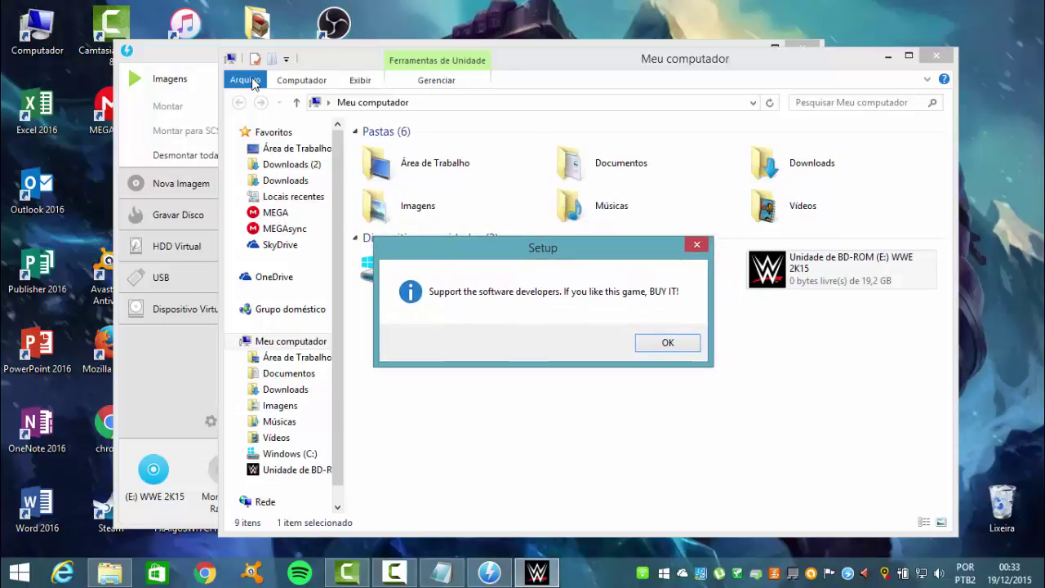
{"action": "key", "text": "Return"}
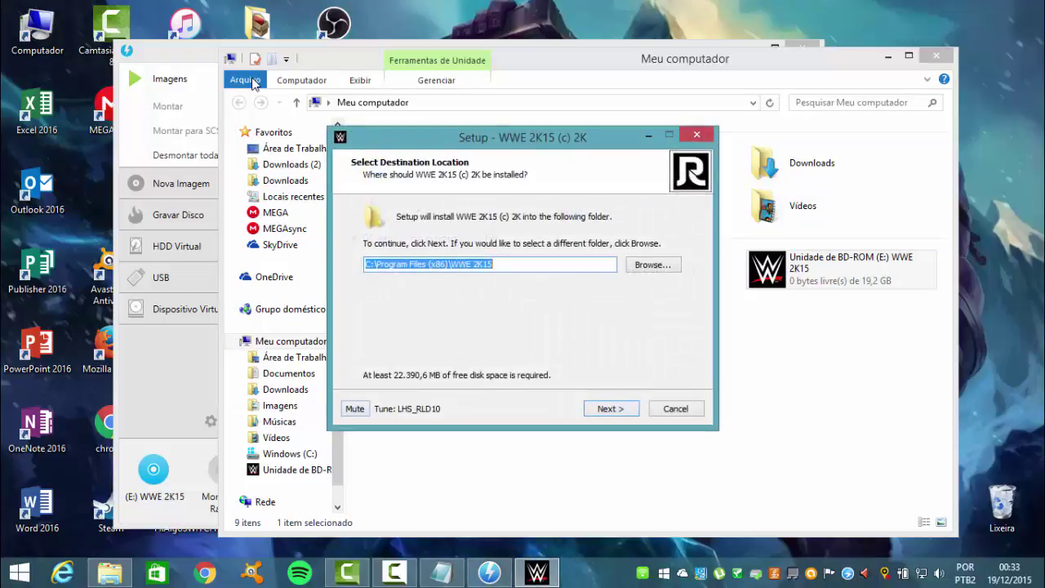
- Mute the installer's music and close the Meu computador and DAEMON Tools Lite windows behind it
{"action": "left_click", "coordinate": [354, 409]}
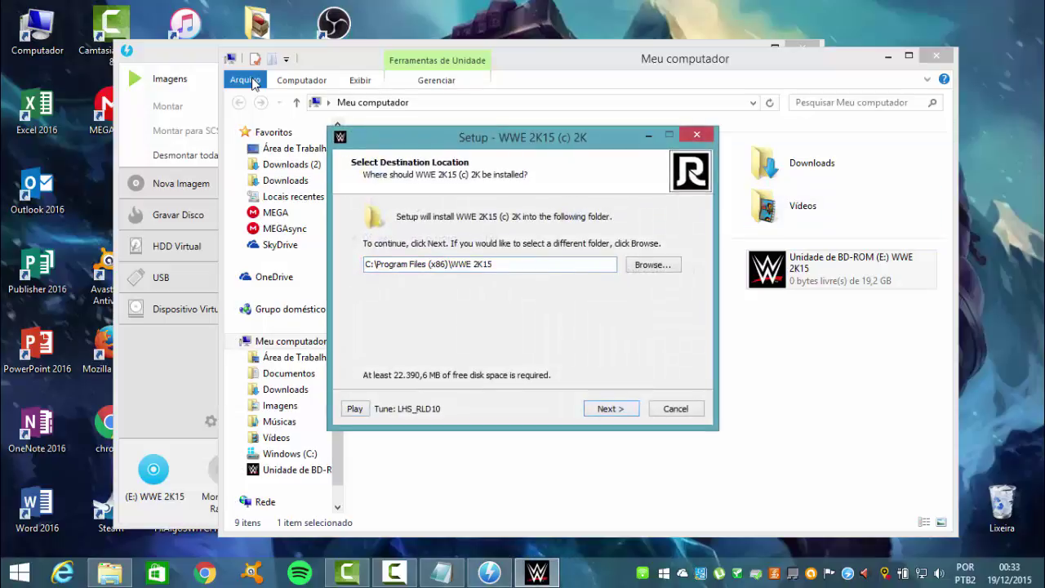
{"action": "right_click", "coordinate": [998, 269]}
{"action": "left_click", "coordinate": [998, 314]}
{"action": "left_click", "coordinate": [936, 56]}
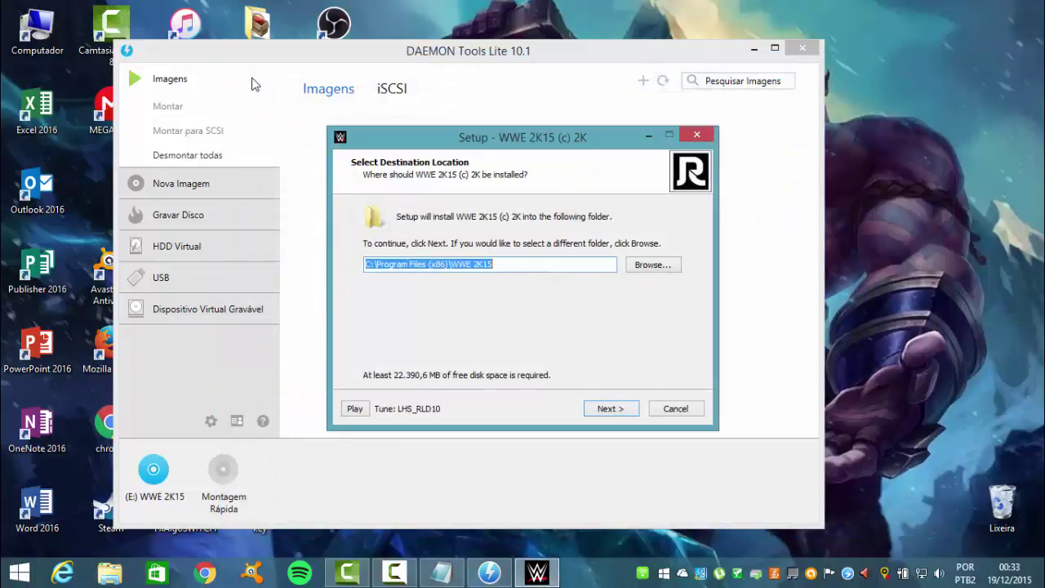
{"action": "left_click", "coordinate": [802, 48]}
{"action": "right_click", "coordinate": [786, 111]}
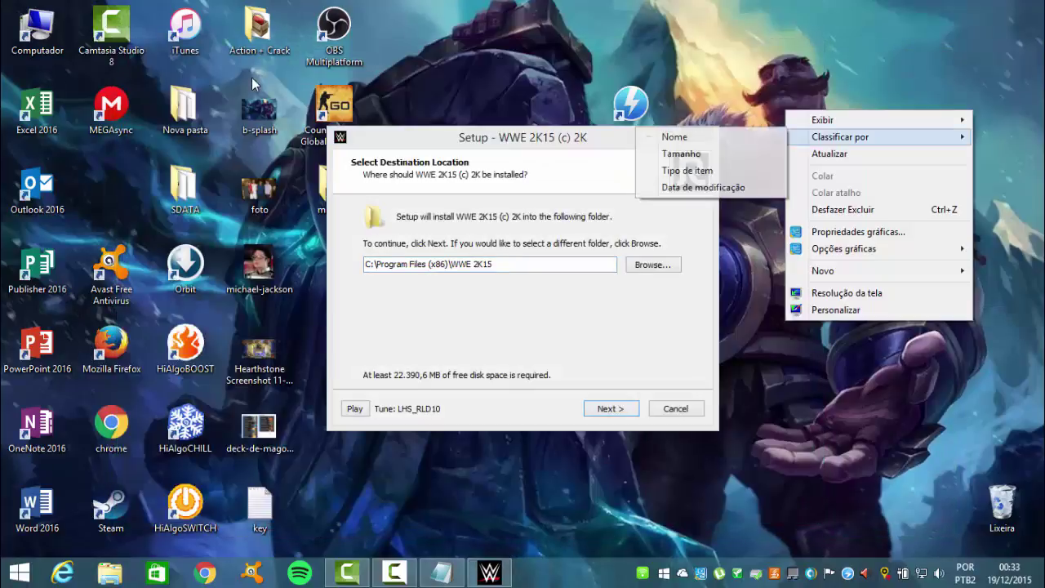
- Accept C:\Program Files (x86)\WWE 2K15 as the install folder and enable both the desktop and start menu icons
{"action": "left_click", "coordinate": [840, 153]}
{"action": "mouse_move", "coordinate": [572, 137]}
{"action": "left_mouse_down"}
{"action": "mouse_move", "coordinate": [598, 142]}
{"action": "mouse_move", "coordinate": [593, 124]}
{"action": "mouse_move", "coordinate": [606, 139]}
{"action": "mouse_move", "coordinate": [520, 121]}
{"action": "left_mouse_up"}
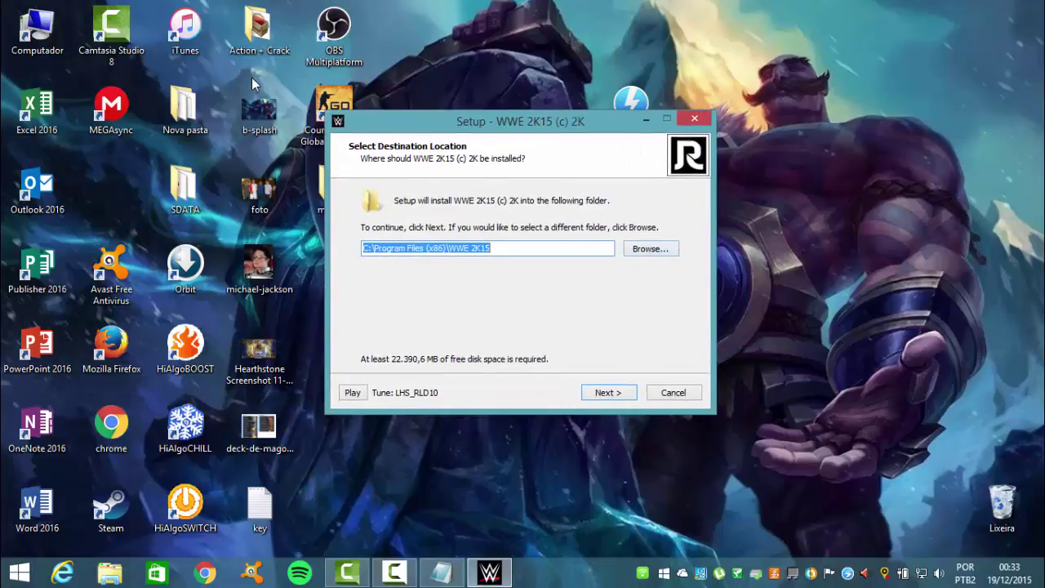
{"action": "left_click_drag", "start_coordinate": [495, 248], "coordinate": [362, 248]}
{"action": "key", "text": "Return"}
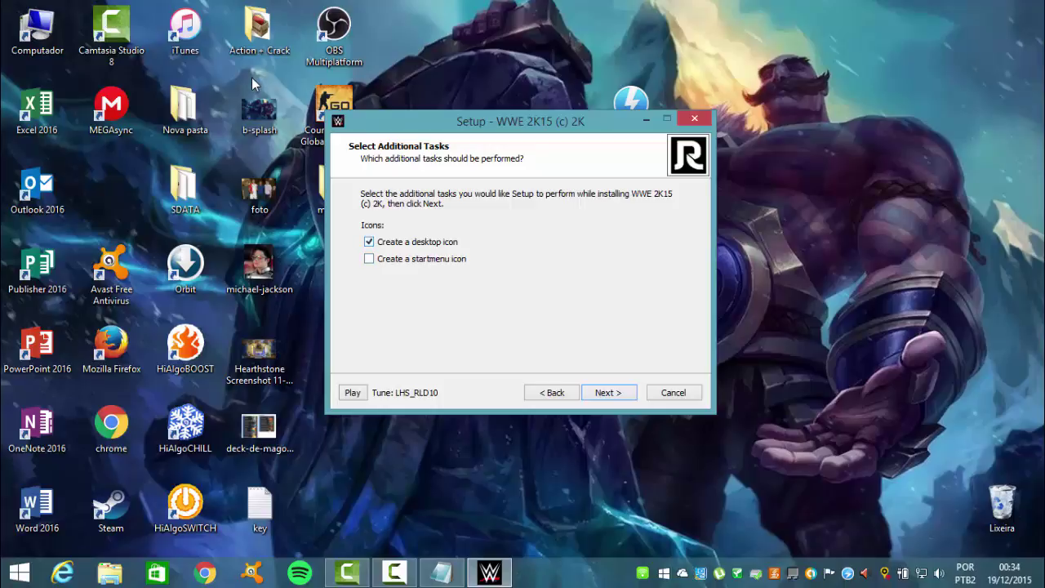
{"action": "key", "text": "space"}
{"action": "key", "text": "space"}
{"action": "key", "text": "super"}
{"action": "scroll", "coordinate": [253, 84], "scroll_direction": "down", "scroll_amount": 10}
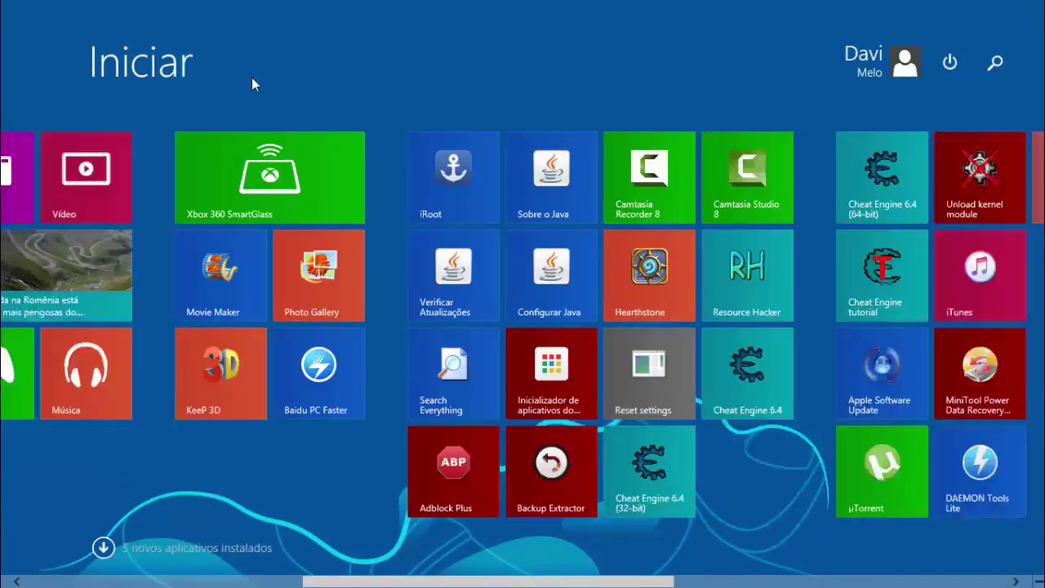
{"action": "scroll", "coordinate": [252, 84], "scroll_direction": "down", "scroll_amount": 4}
{"action": "scroll", "coordinate": [252, 85], "scroll_direction": "up", "scroll_amount": 4}
{"action": "scroll", "coordinate": [252, 84], "scroll_direction": "down", "scroll_amount": 5}
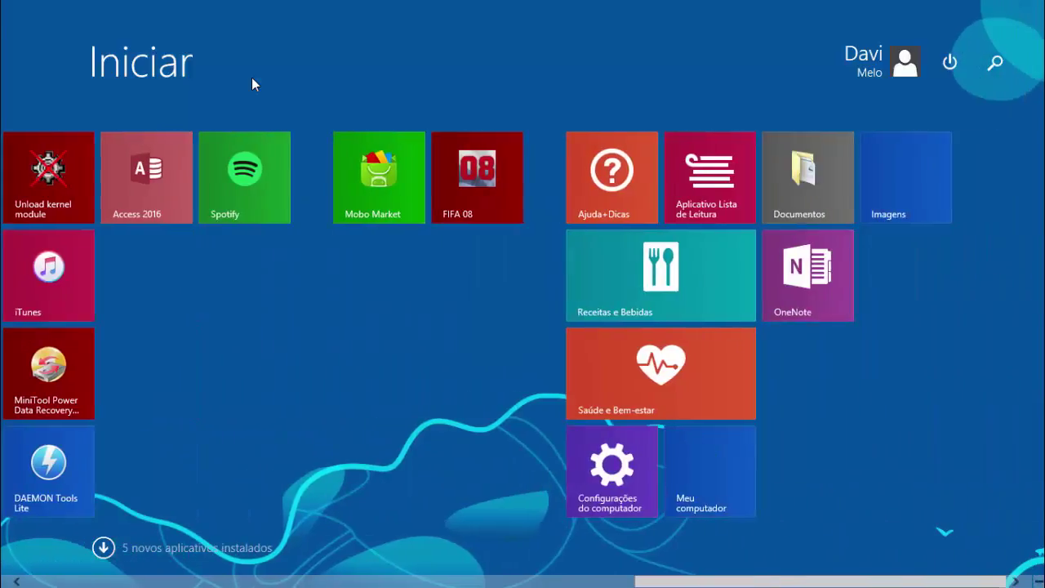
{"action": "scroll", "coordinate": [252, 84], "scroll_direction": "up", "scroll_amount": 3}
{"action": "scroll", "coordinate": [252, 84], "scroll_direction": "up", "scroll_amount": 8}
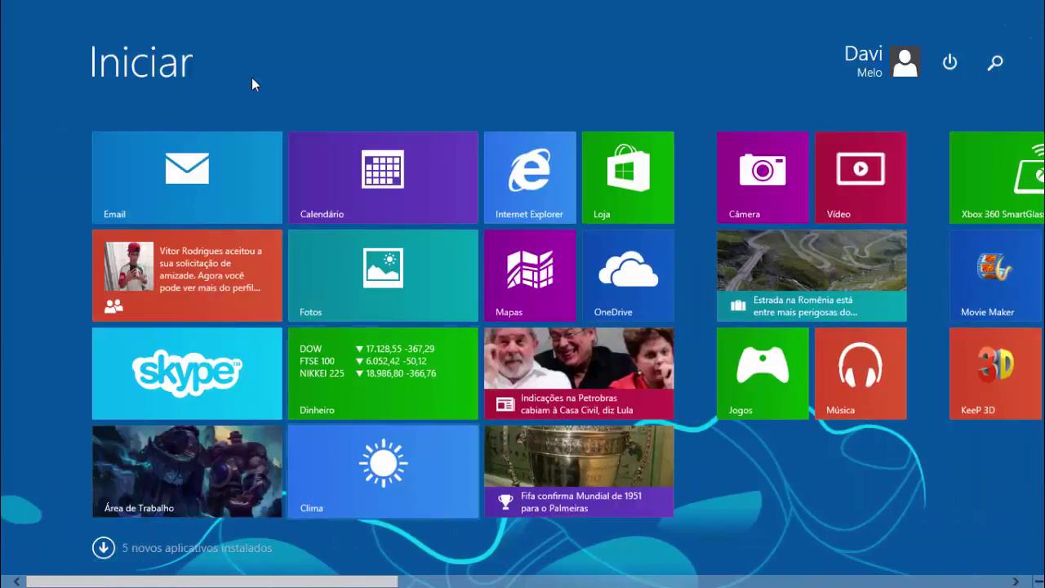
{"action": "key", "text": "super"}
{"action": "right_click", "coordinate": [832, 229]}
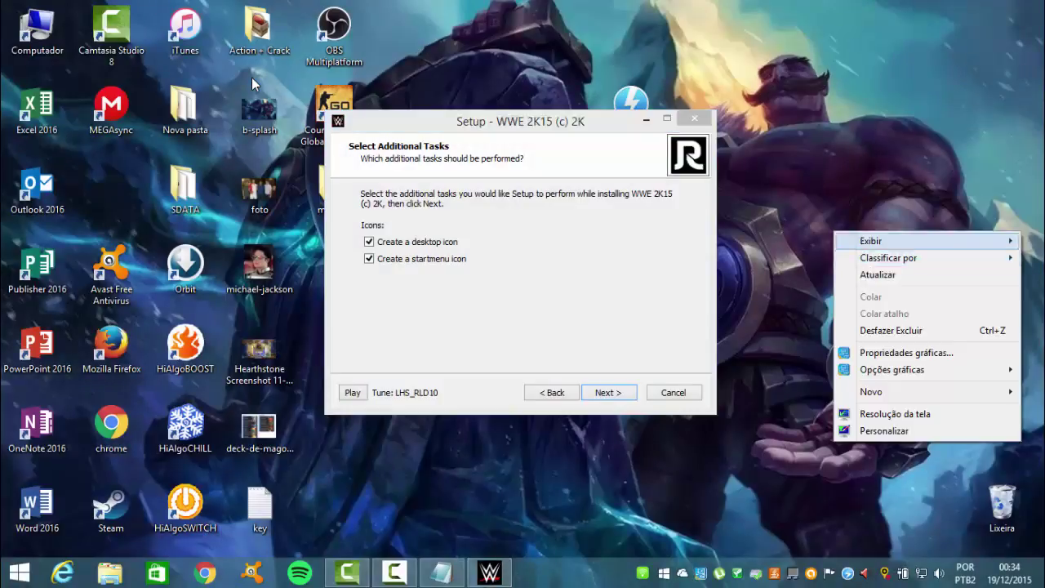
{"action": "left_click", "coordinate": [876, 275]}
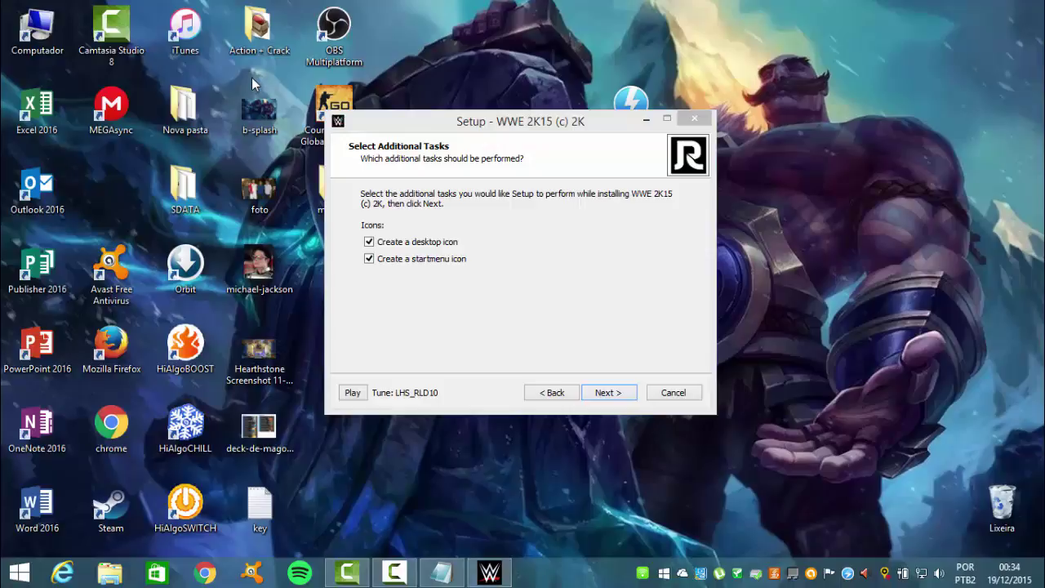
- Confirm the selected icon tasks in the WWE 2K15 setup and start the installation
{"action": "key", "text": "alt+Tab"}
{"action": "key", "text": "Return"}
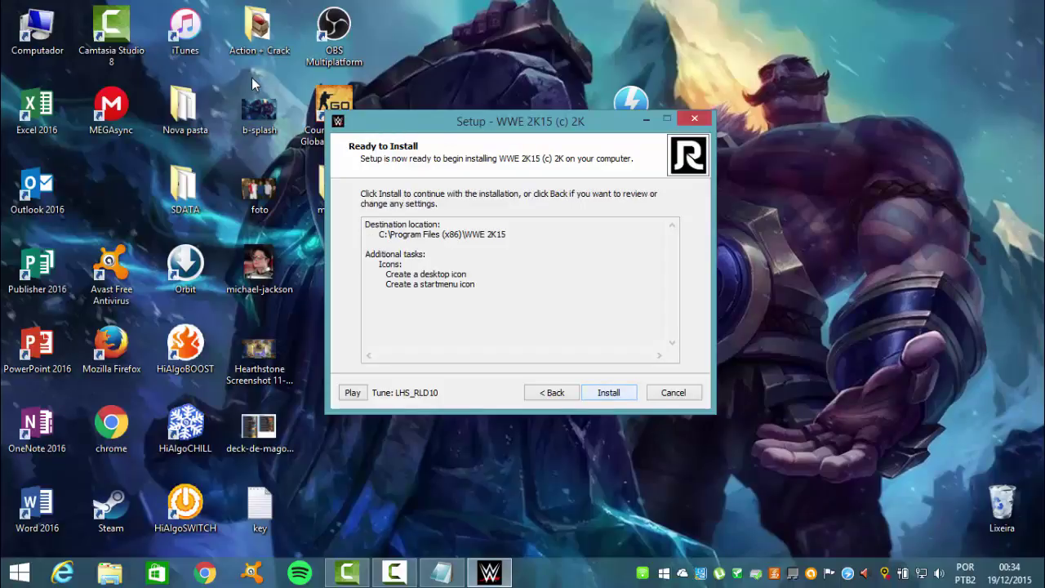
{"action": "key", "text": "Return"}
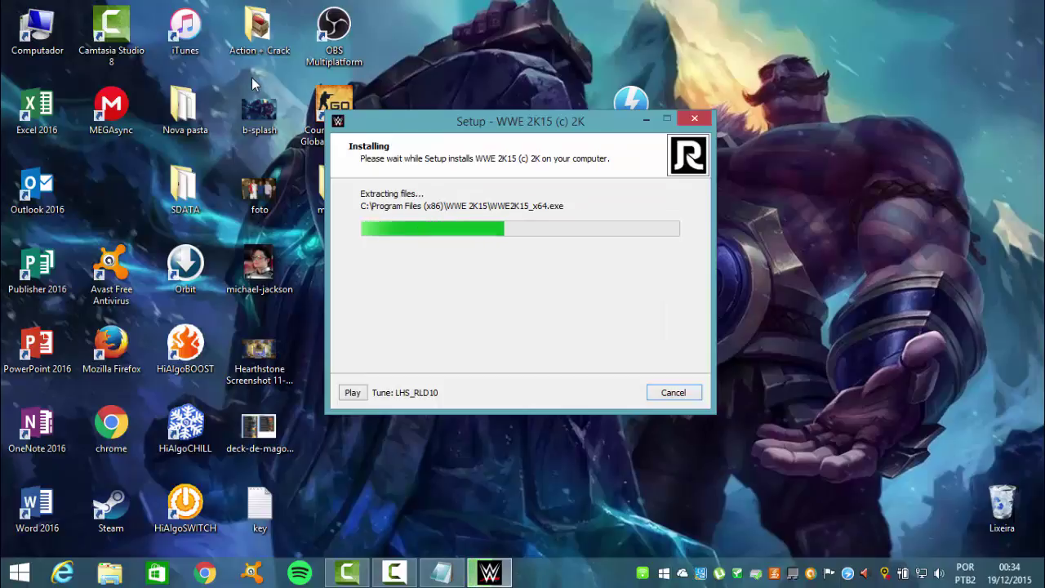
{"action": "key", "text": "Menu"}
{"action": "left_click", "coordinate": [902, 176]}
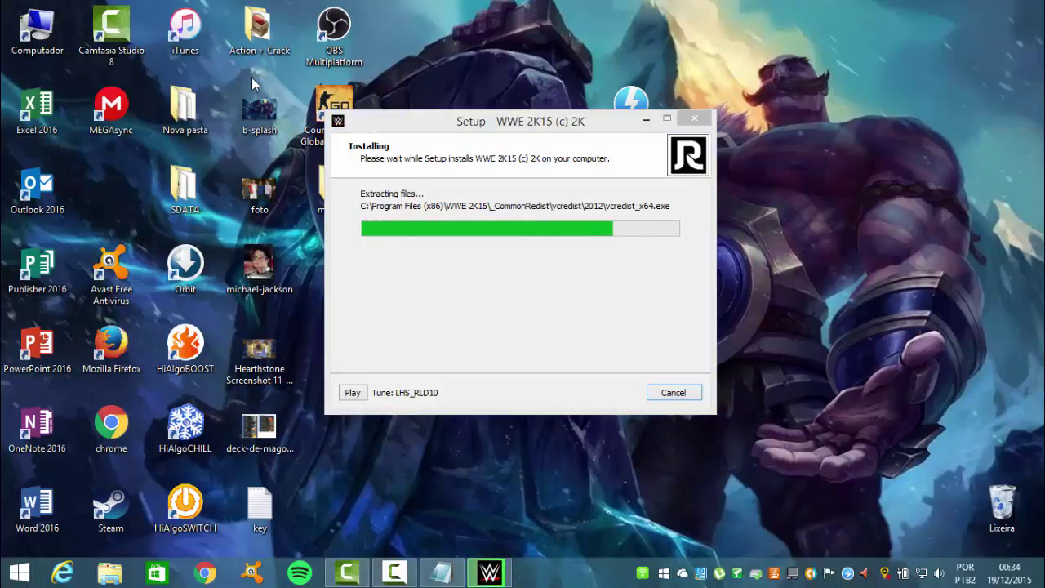
{"action": "right_click", "coordinate": [794, 162]}
{"action": "left_click", "coordinate": [837, 205]}
{"action": "right_click", "coordinate": [816, 197]}
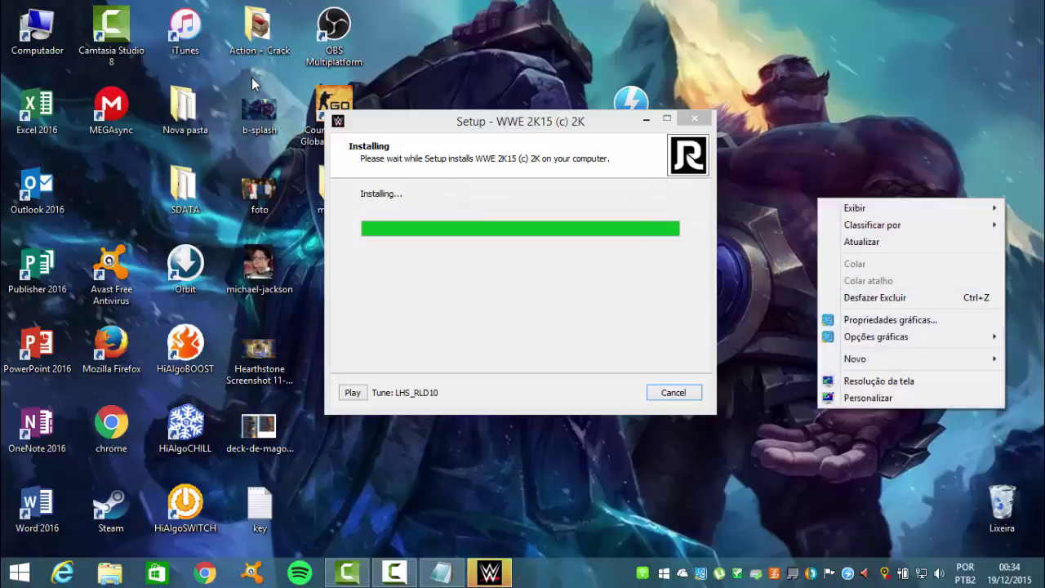
{"action": "left_click", "coordinate": [860, 241]}
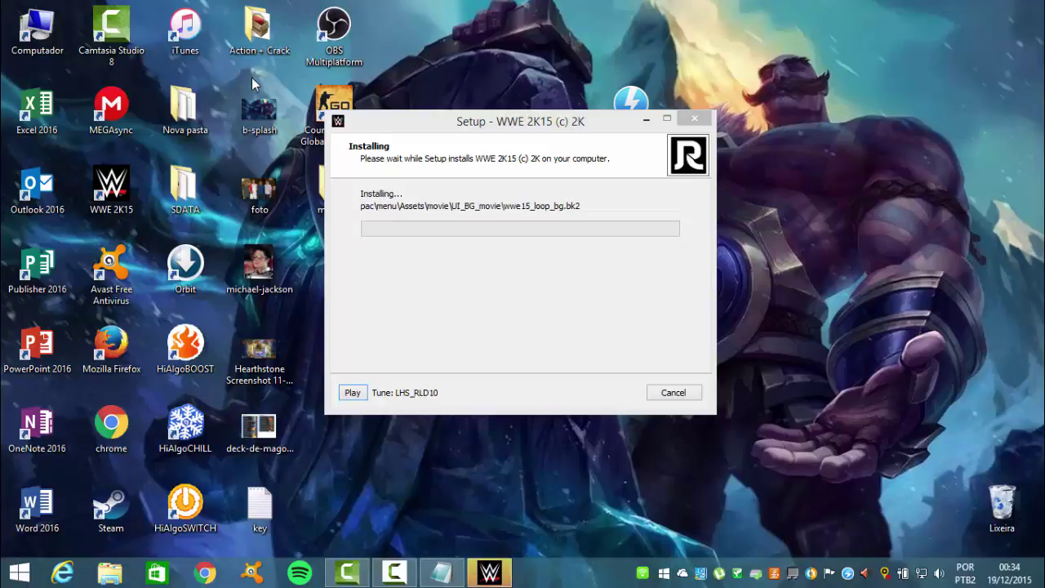
- Switch to the untitled Notepad (Bloco de notas) note and replace its link with the requirement line "4 ram"
{"action": "left_click", "coordinate": [442, 573]}
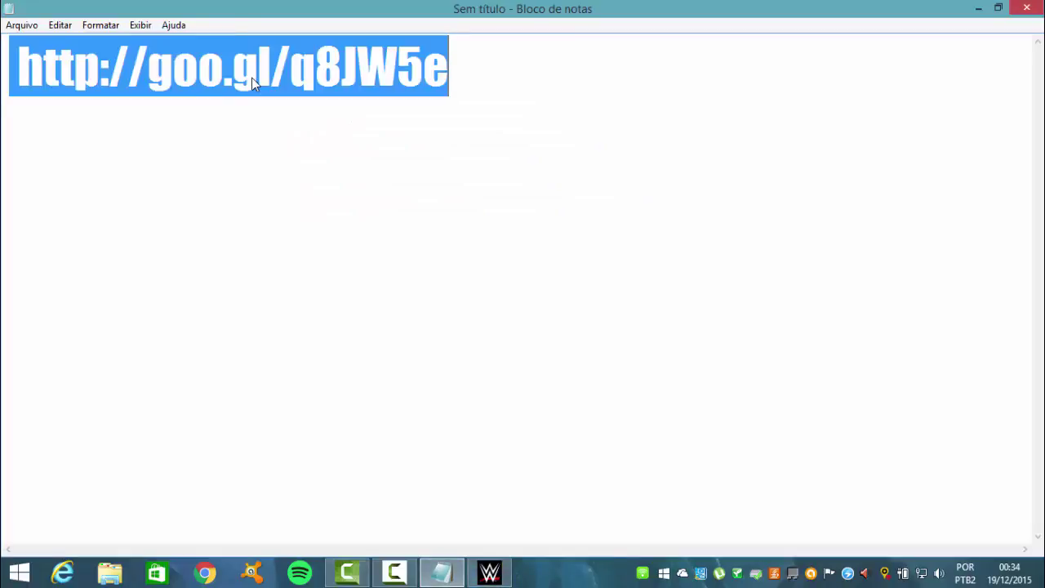
{"action": "key", "text": "BackSpace"}
{"action": "type", "text": "$"}
{"action": "key", "text": "BackSpace"}
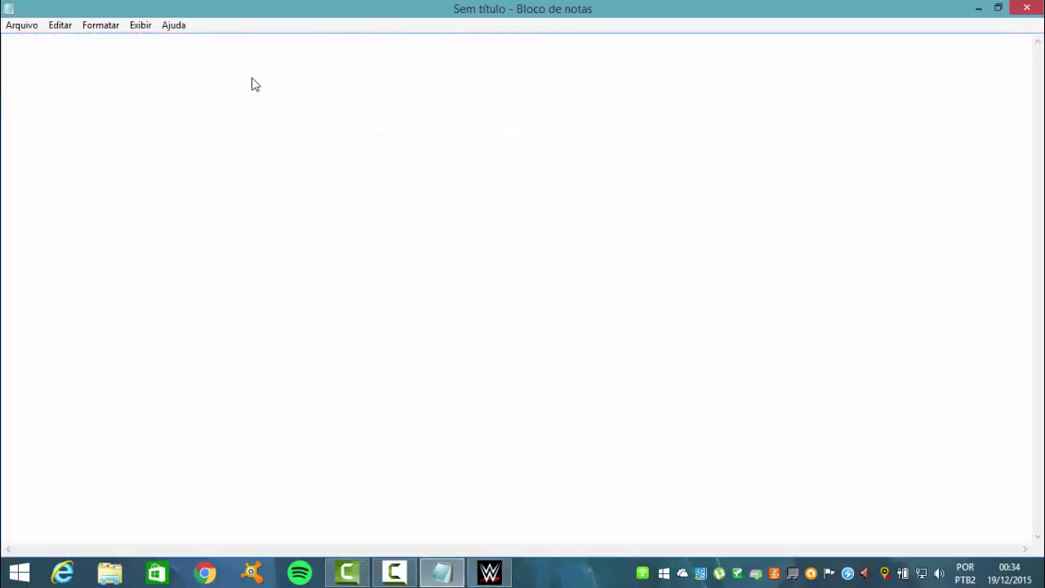
{"action": "type", "text": "4"}
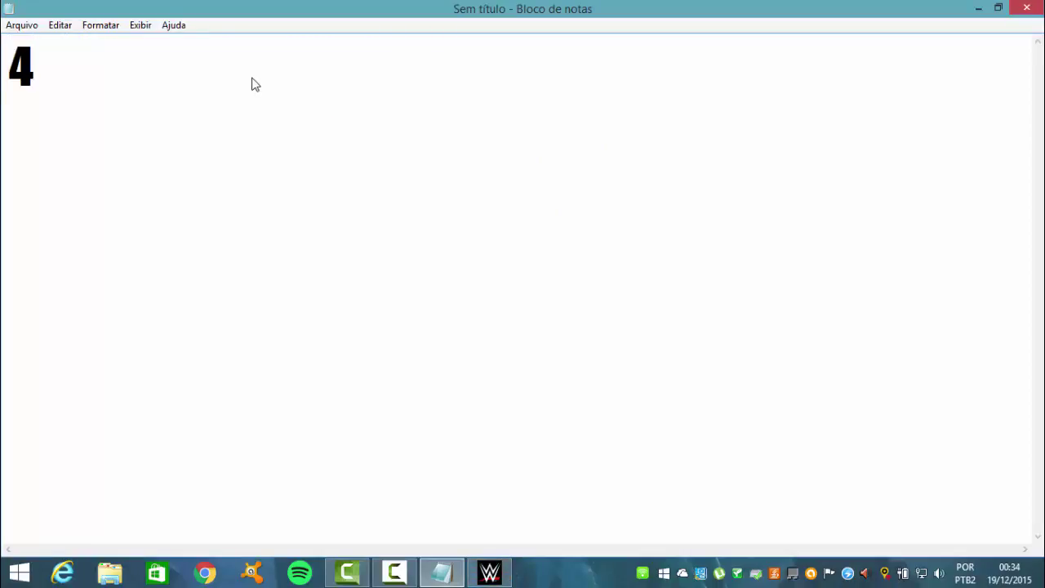
{"action": "type", "text": " ram "}
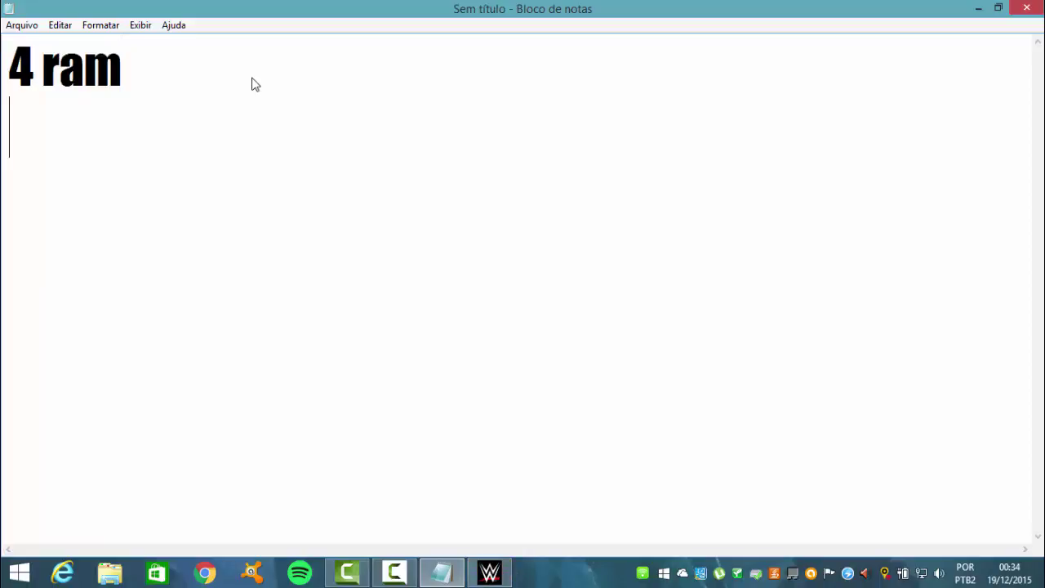
- Add the requirement "dx 9" on the second line of the note
{"action": "type", "text": "di"}
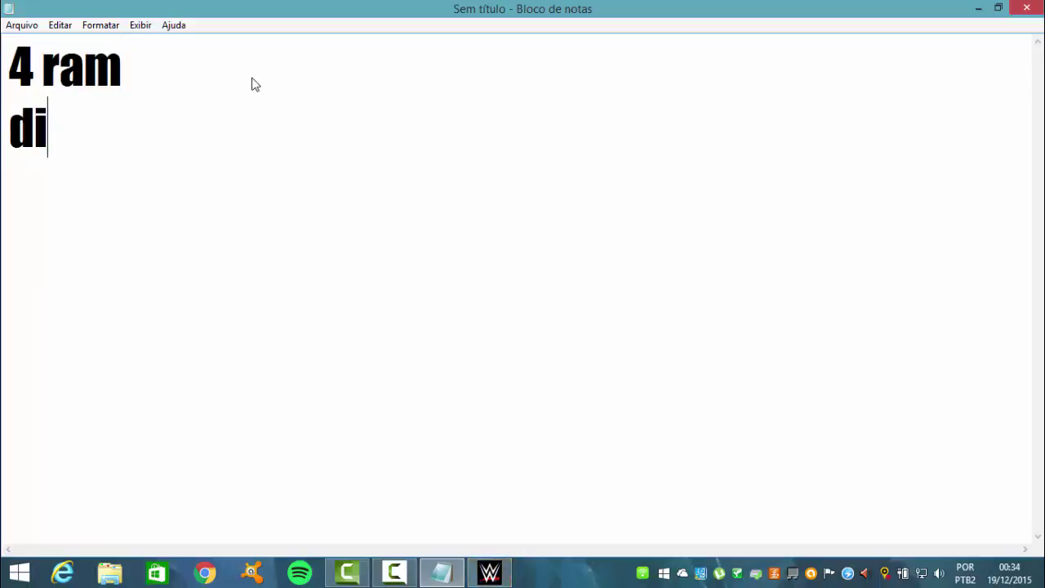
{"action": "key", "text": "BackSpace"}
{"action": "key", "text": "BackSpace"}
{"action": "type", "text": "di"}
{"action": "key", "text": "BackSpace"}
{"action": "type", "text": "x"}
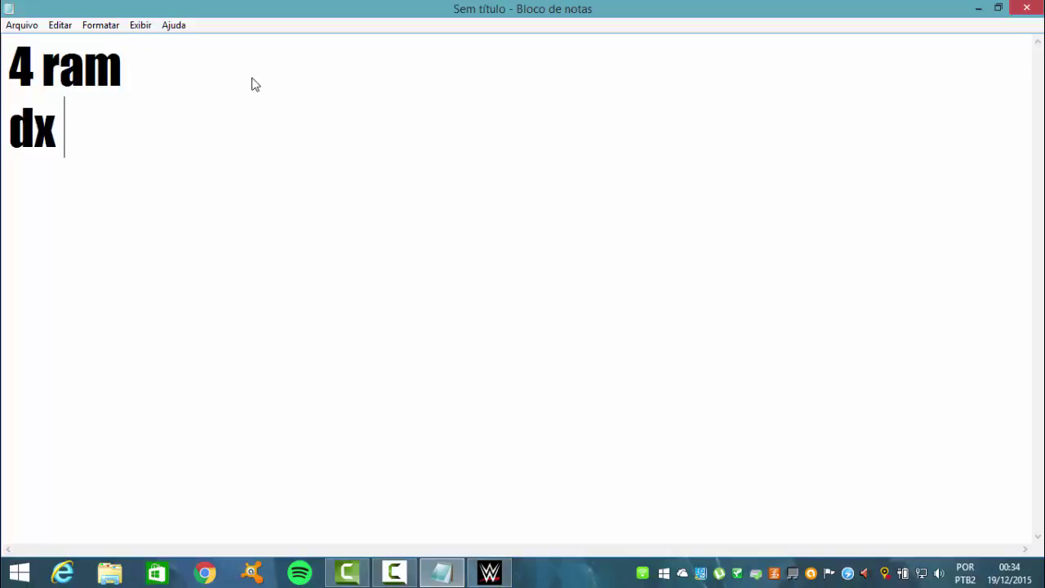
{"action": "type", "text": " 9"}
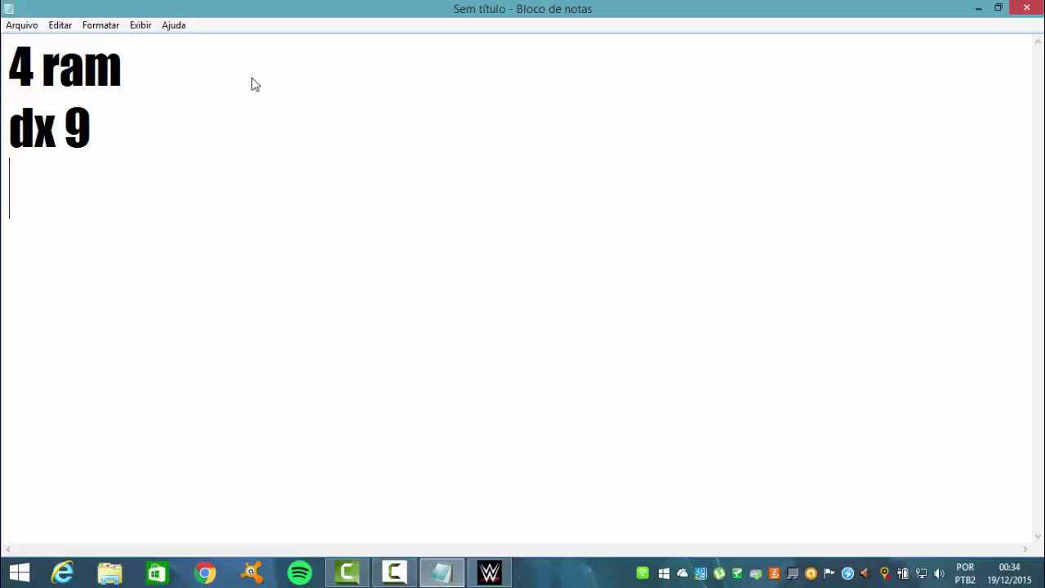
- Add the requirements "1gb" and "20 gb" on separate lines below "dx 9"
{"action": "type", "text": "1gb"}
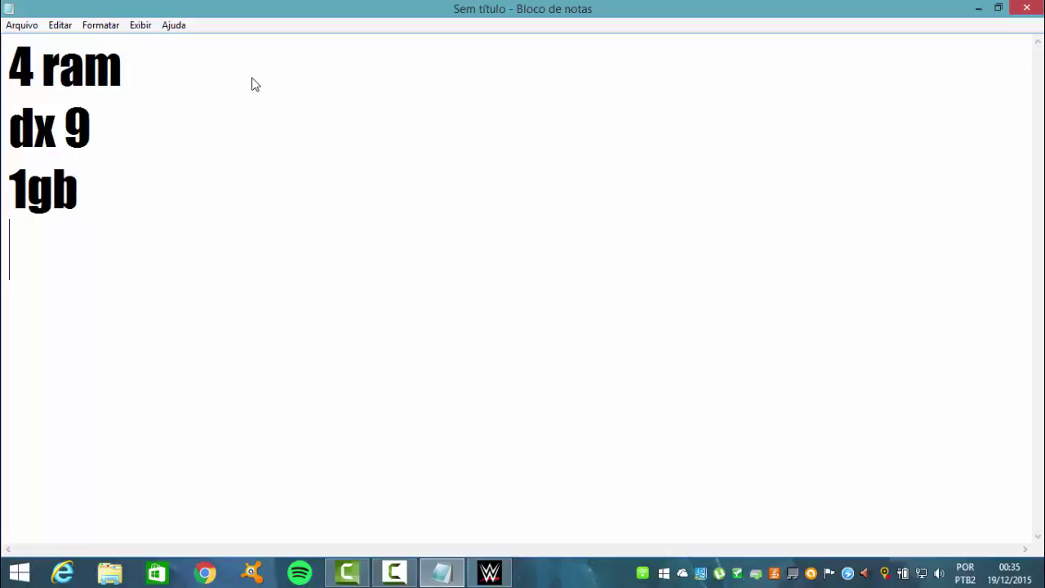
{"action": "key", "text": "Return"}
{"action": "type", "text": "20 "}
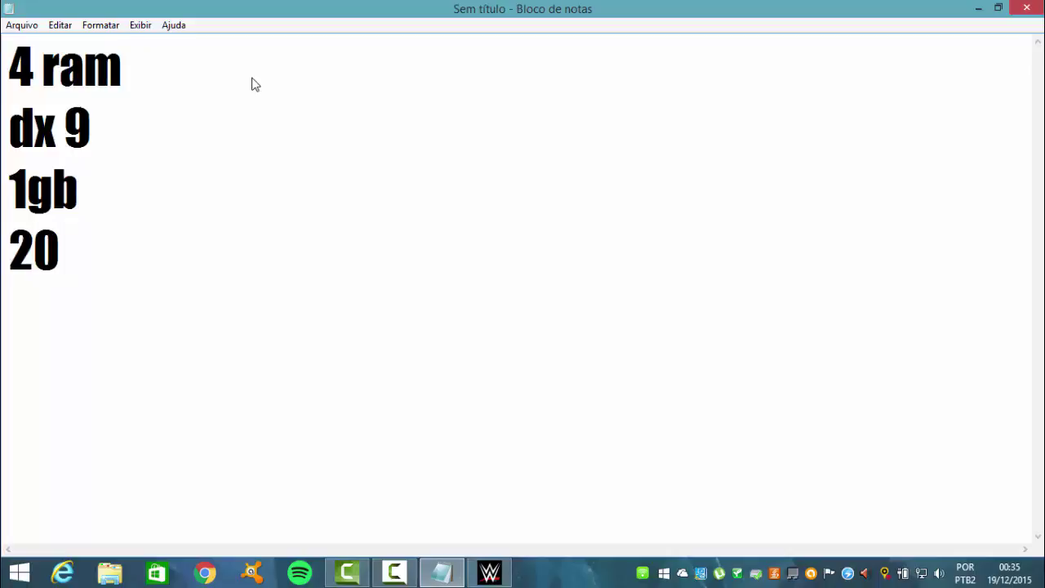
{"action": "type", "text": "gb"}
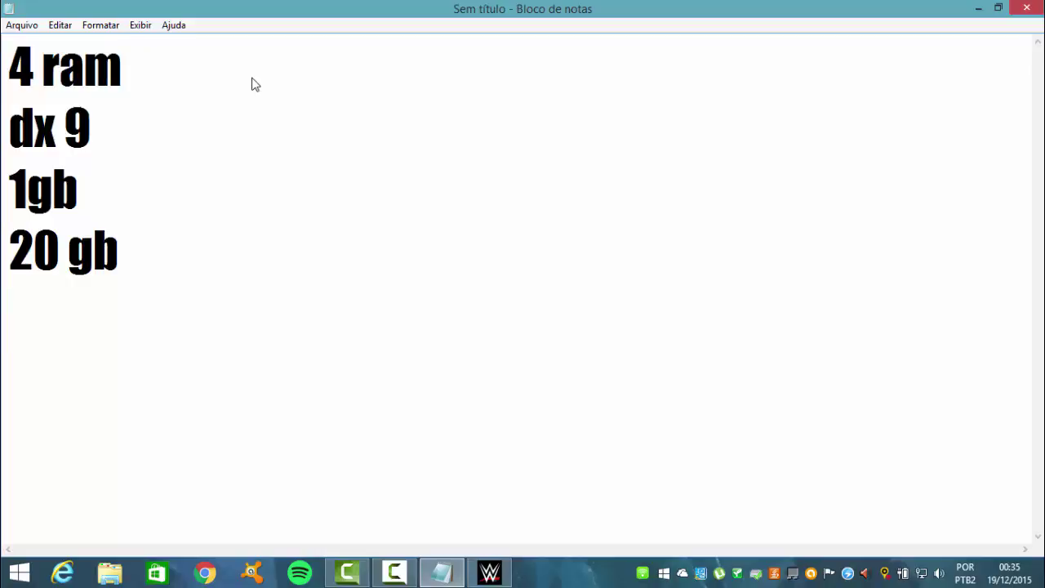
{"action": "key", "text": "Return"}
{"action": "key", "text": "shift+Up"}
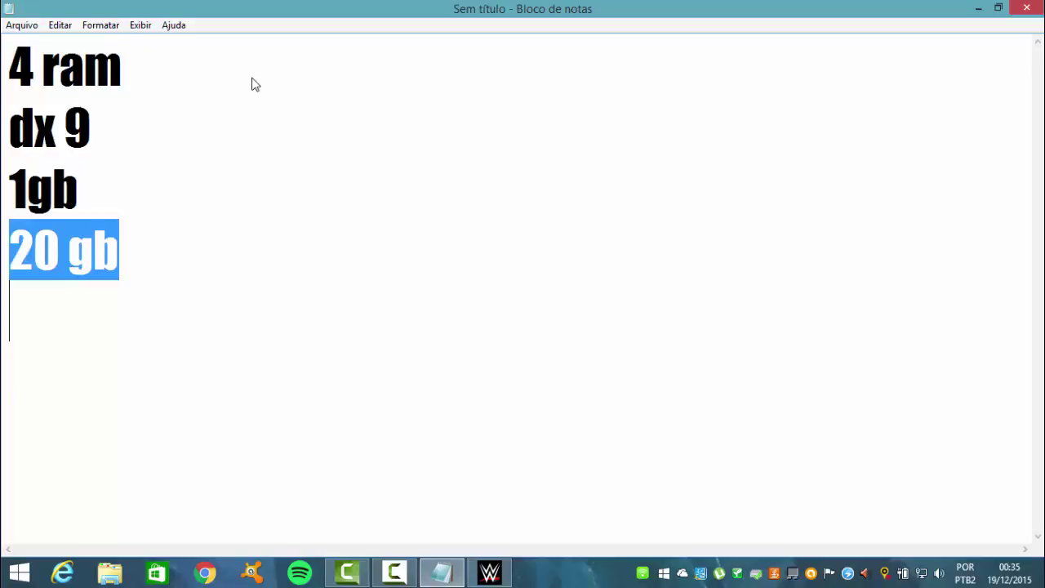
{"action": "key", "text": "shift+Up"}
{"action": "key", "text": "shift+Up"}
{"action": "key", "text": "shift+Up"}
{"action": "key", "text": "shift+Down"}
{"action": "key", "text": "shift+Down"}
{"action": "key", "text": "shift+Down"}
{"action": "key", "text": "shift+Down"}
{"action": "key", "text": "shift+Up"}
{"action": "key", "text": "shift+Up"}
{"action": "key", "text": "shift+Up"}
{"action": "key", "text": "shift+Up"}
{"action": "key", "text": "shift+Down"}
{"action": "key", "text": "shift+Down"}
{"action": "key", "text": "shift+Down"}
{"action": "key", "text": "shift+Down"}
{"action": "key", "text": "shift+Left"}
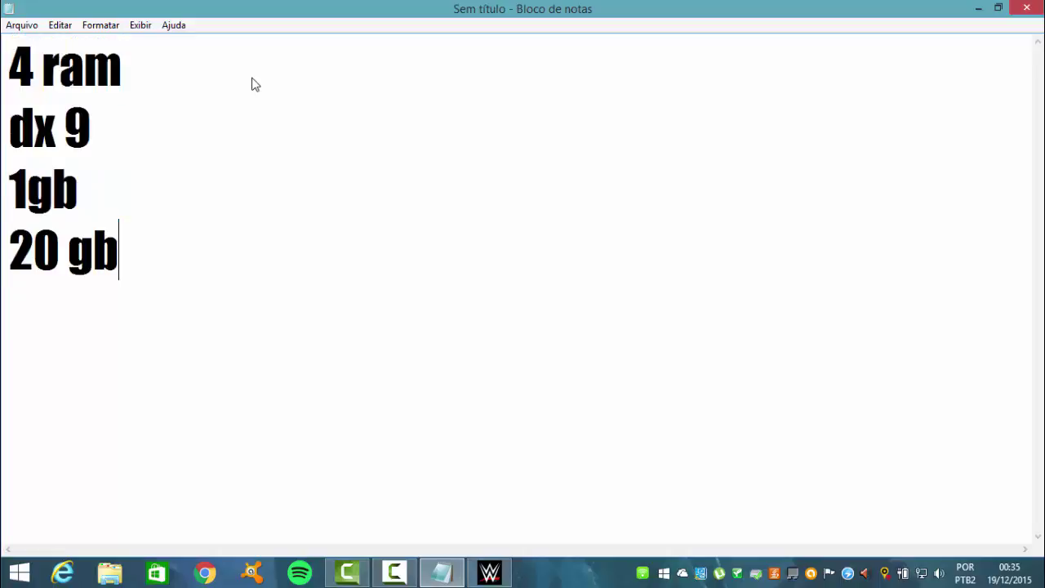
{"action": "key", "text": "shift+Right"}
{"action": "key", "text": "shift+Left"}
{"action": "key", "text": "shift+Up"}
{"action": "key", "text": "Right"}
{"action": "key", "text": "Up"}
{"action": "key", "text": "Up"}
{"action": "key", "text": "Home"}
{"action": "key", "text": "shift+Down"}
{"action": "key", "text": "shift+Down"}
{"action": "key", "text": "shift+Down"}
{"action": "key", "text": "shift+Up"}
{"action": "key", "text": "shift+Up"}
{"action": "key", "text": "shift+Up"}
{"action": "key", "text": "shift+Up"}
{"action": "key", "text": "End"}
{"action": "key", "text": "shift+Down"}
{"action": "key", "text": "shift+Down"}
{"action": "key", "text": "shift+Down"}
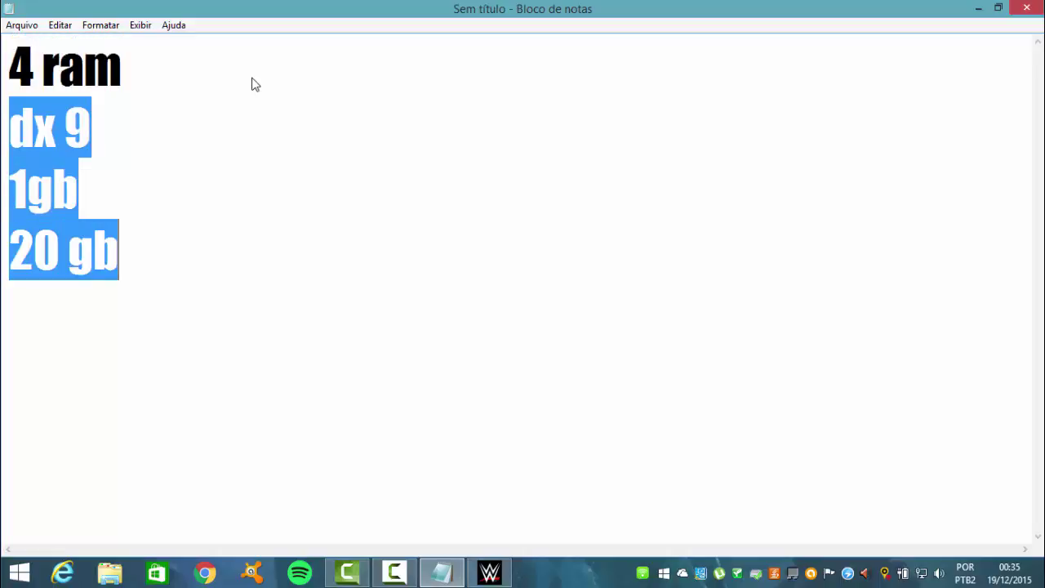
{"action": "key", "text": "Up"}
{"action": "key", "text": "shift+Down"}
{"action": "key", "text": "shift+Up"}
{"action": "key", "text": "shift+Left"}
{"action": "key", "text": "shift+Left"}
{"action": "key", "text": "shift+Left"}
{"action": "key", "text": "shift+Left"}
{"action": "key", "text": "shift+Left"}
{"action": "key", "text": "shift+Left"}
{"action": "key", "text": "shift+Left"}
{"action": "key", "text": "shift+Left"}
{"action": "key", "text": "shift+Left"}
{"action": "key", "text": "shift+Down"}
{"action": "key", "text": "shift+Down"}
{"action": "key", "text": "shift+Down"}
{"action": "key", "text": "shift+Down"}
{"action": "key", "text": "Right"}
{"action": "key", "text": "shift+Up"}
{"action": "key", "text": "shift+Up"}
{"action": "key", "text": "shift+Left"}
{"action": "key", "text": "shift+Home"}
{"action": "key", "text": "shift+Left"}
{"action": "key", "text": "shift+Right"}
{"action": "key", "text": "shift+End"}
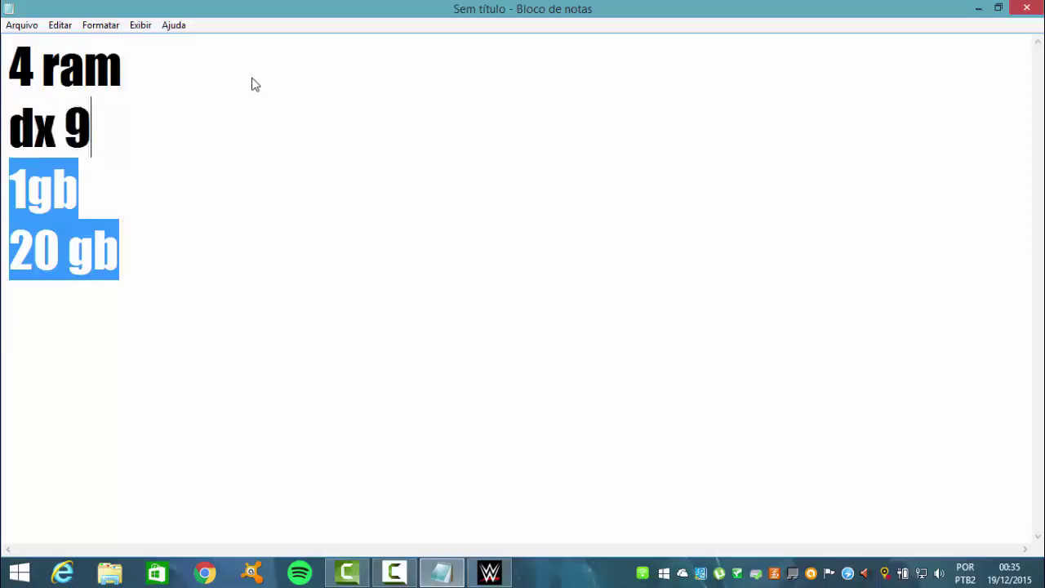
{"action": "key", "text": "shift+Up"}
{"action": "key", "text": "shift+Home"}
{"action": "key", "text": "Right"}
{"action": "key", "text": "Left"}
{"action": "key", "text": "Right"}
{"action": "key", "text": "shift+Up"}
{"action": "key", "text": "shift+Up"}
{"action": "key", "text": "shift+Up"}
{"action": "key", "text": "shift+Up"}
{"action": "key", "text": "shift+Down"}
{"action": "key", "text": "shift+Down"}
{"action": "key", "text": "shift+Down"}
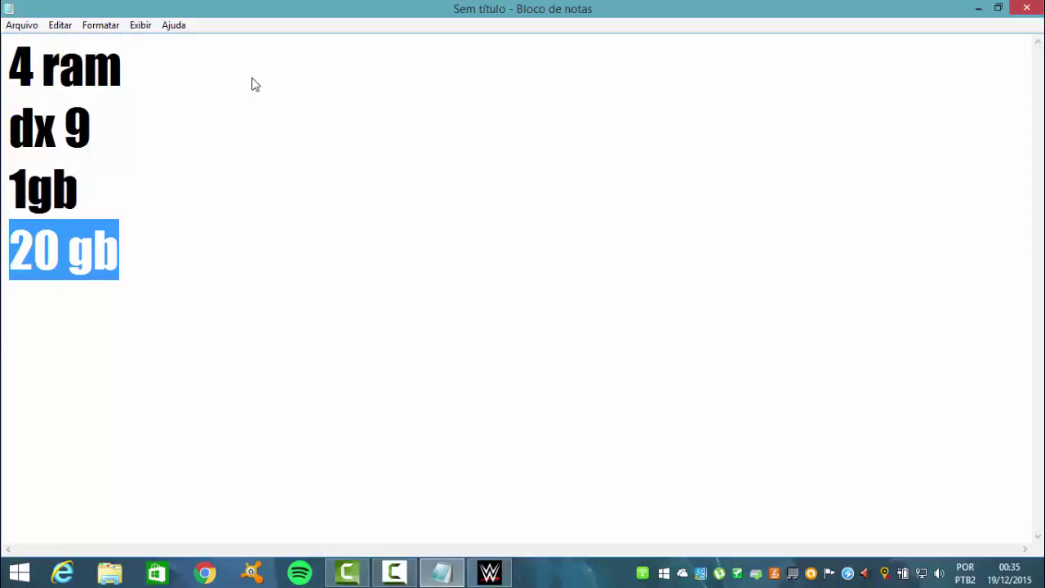
{"action": "key", "text": "shift+Up"}
{"action": "key", "text": "shift+Up"}
{"action": "key", "text": "shift+Up"}
{"action": "key", "text": "shift+Down"}
{"action": "key", "text": "shift+Down"}
{"action": "key", "text": "shift+Down"}
{"action": "key", "text": "shift+Down"}
{"action": "key", "text": "shift+Up"}
{"action": "key", "text": "shift+Up"}
{"action": "key", "text": "shift+Up"}
{"action": "key", "text": "shift+Up"}
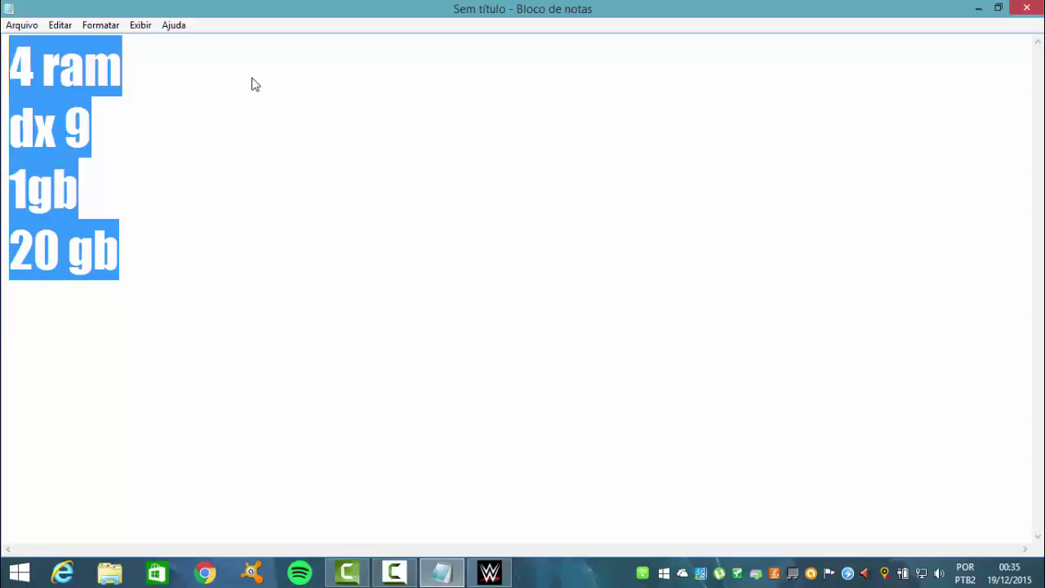
- Restore the maximized note to a smaller window, refresh the desktop, and minimize the note to reveal the WWE 2K15 installer
{"action": "left_click", "coordinate": [998, 8]}
{"action": "right_click", "coordinate": [946, 94]}
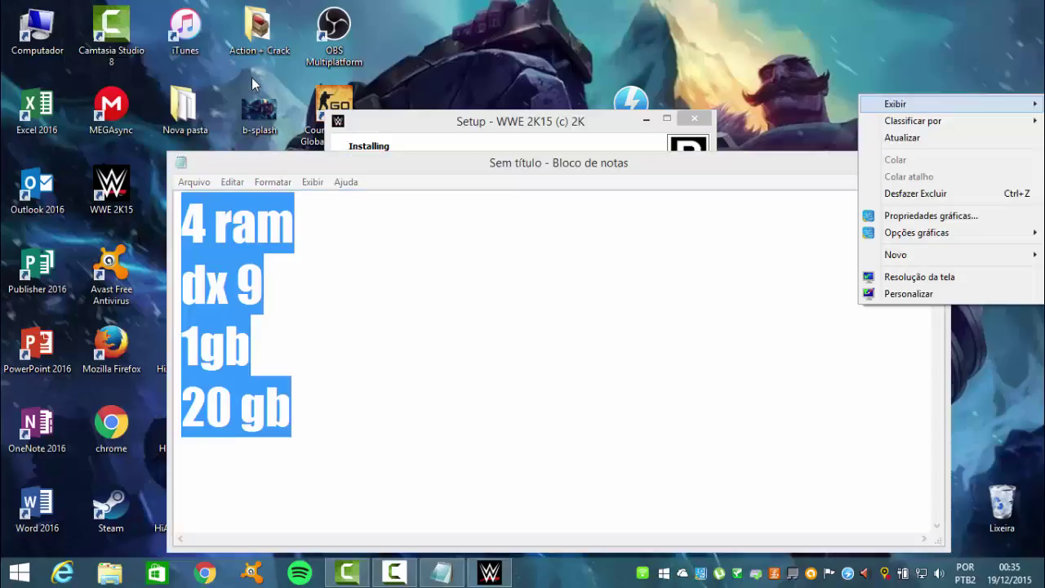
{"action": "left_click", "coordinate": [947, 138]}
{"action": "right_click", "coordinate": [947, 100]}
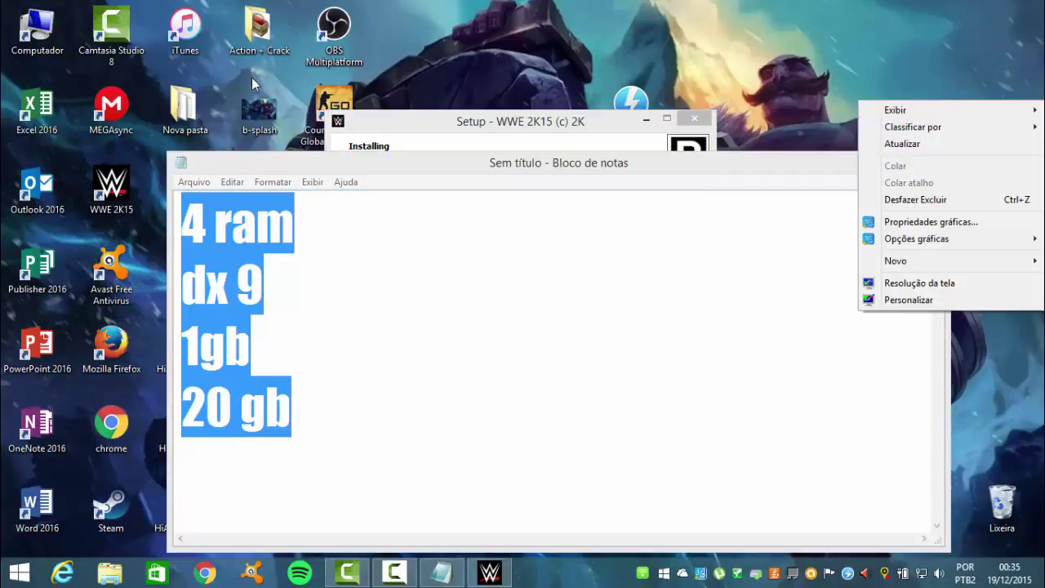
{"action": "left_click", "coordinate": [947, 144]}
{"action": "right_click", "coordinate": [947, 121]}
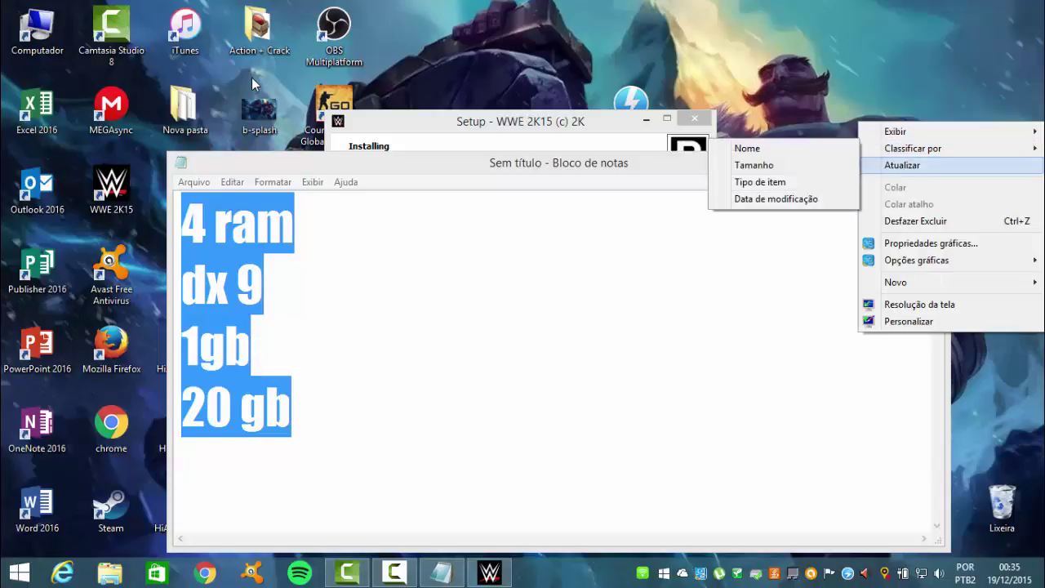
{"action": "left_click", "coordinate": [947, 166]}
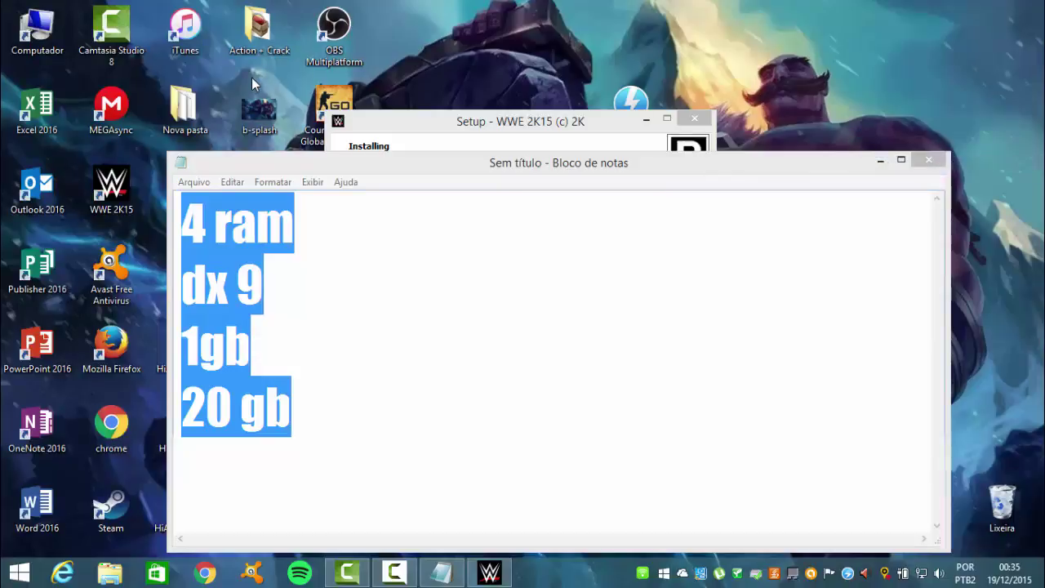
{"action": "left_click", "coordinate": [880, 160]}
{"action": "right_click", "coordinate": [946, 134]}
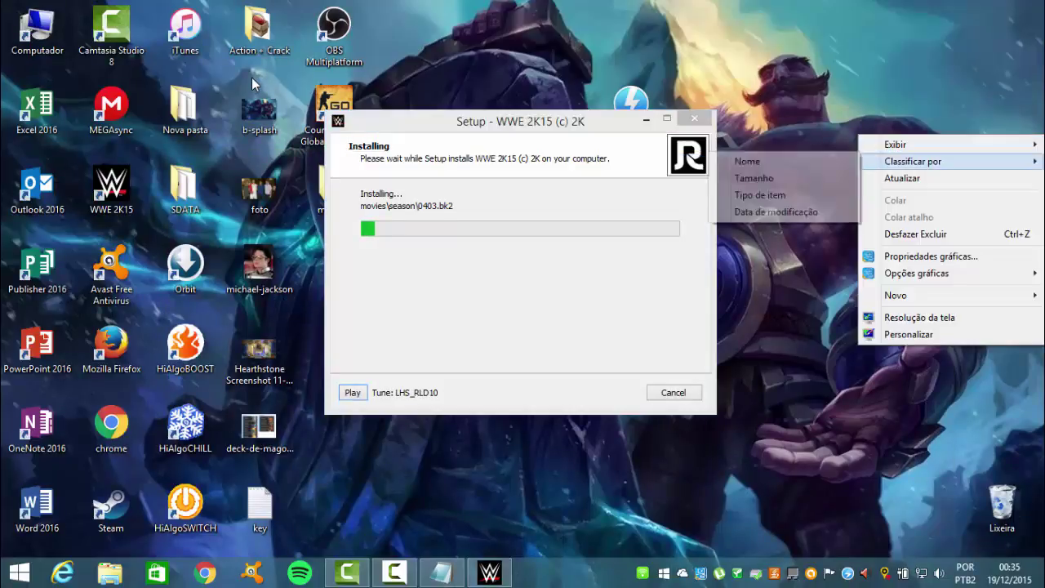
{"action": "left_click", "coordinate": [947, 178]}
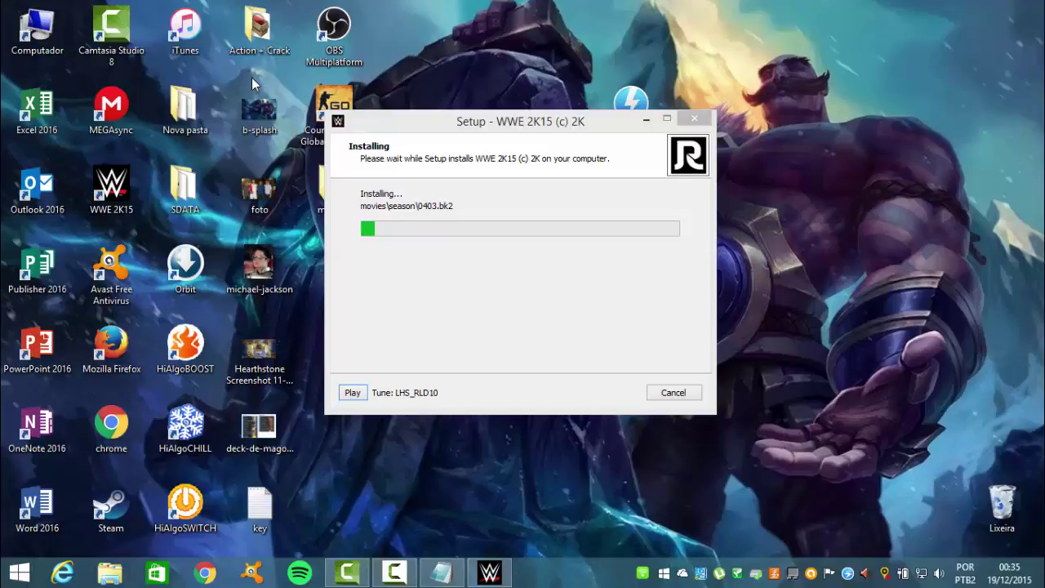
{"action": "key", "text": "super+c"}
{"action": "key", "text": "Escape"}
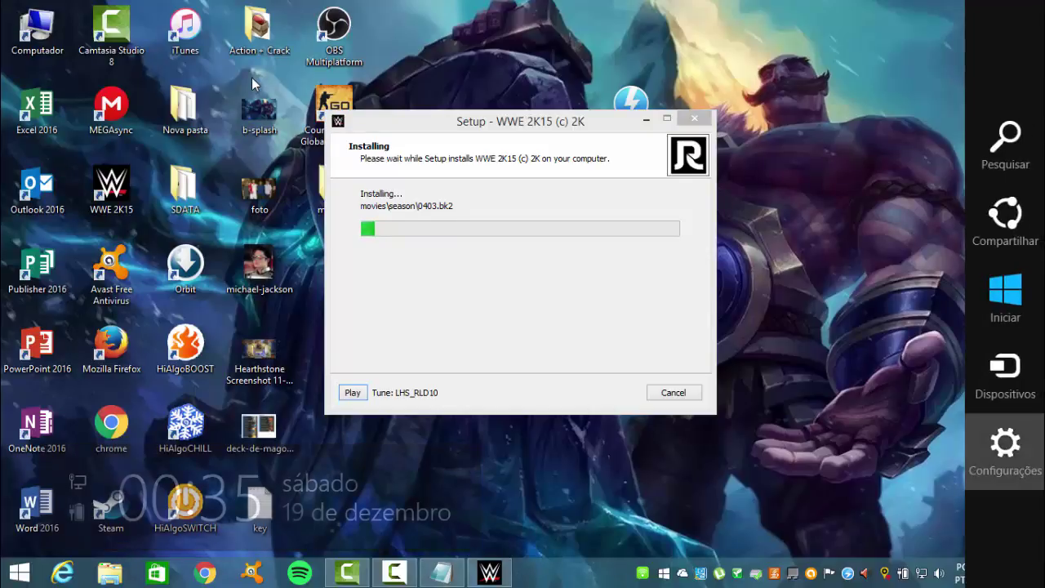
{"action": "key", "text": "super+i"}
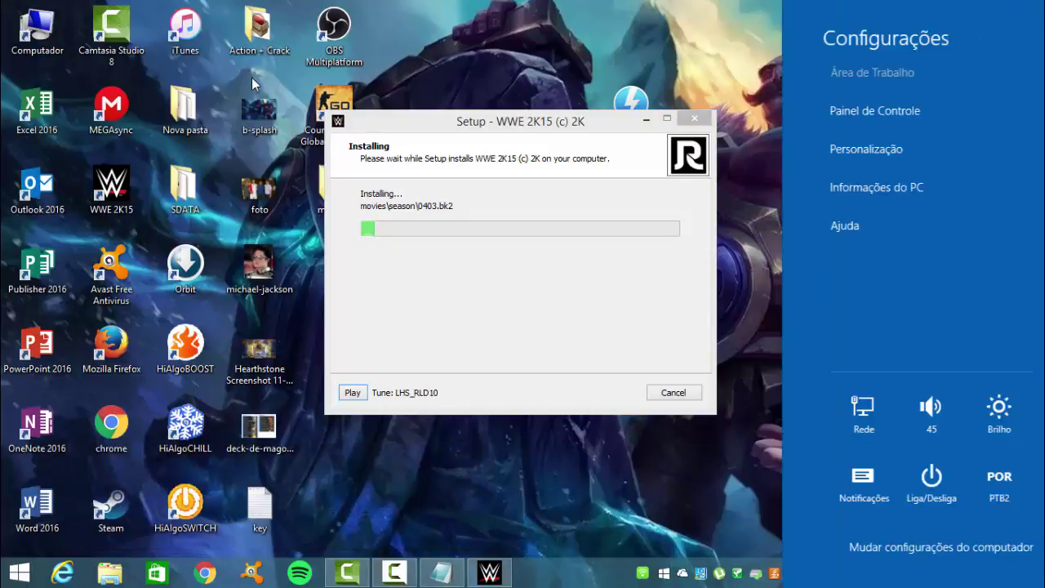
{"action": "key", "text": "Down"}
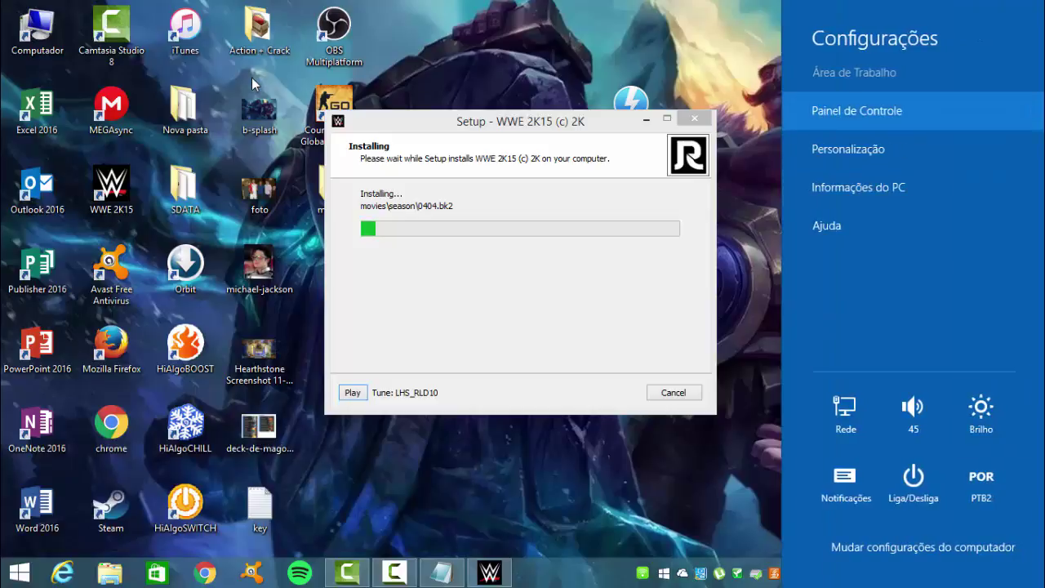
{"action": "key", "text": "Escape"}
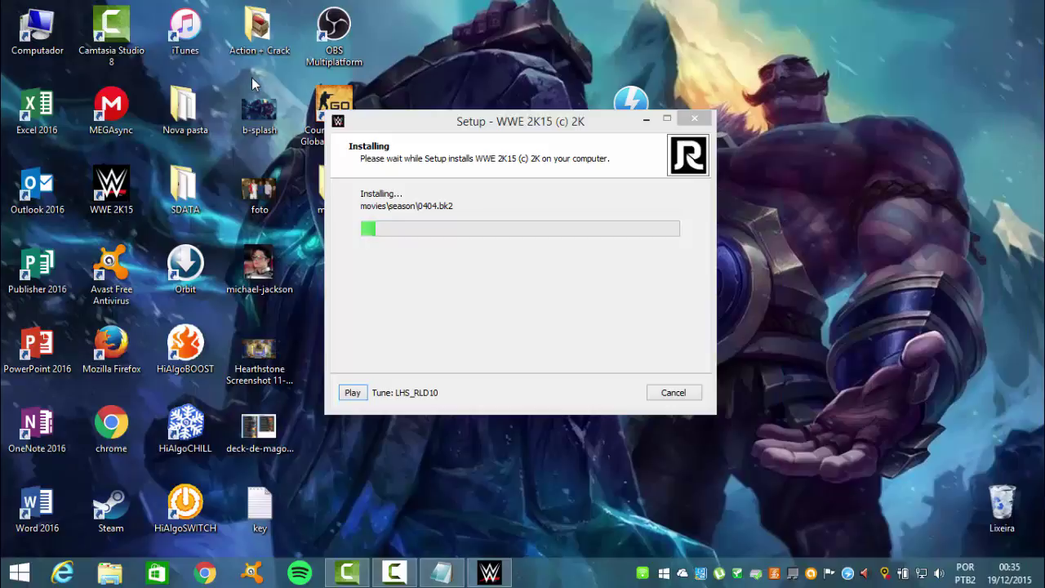
{"action": "key", "text": "super+x"}
{"action": "key", "text": "p"}
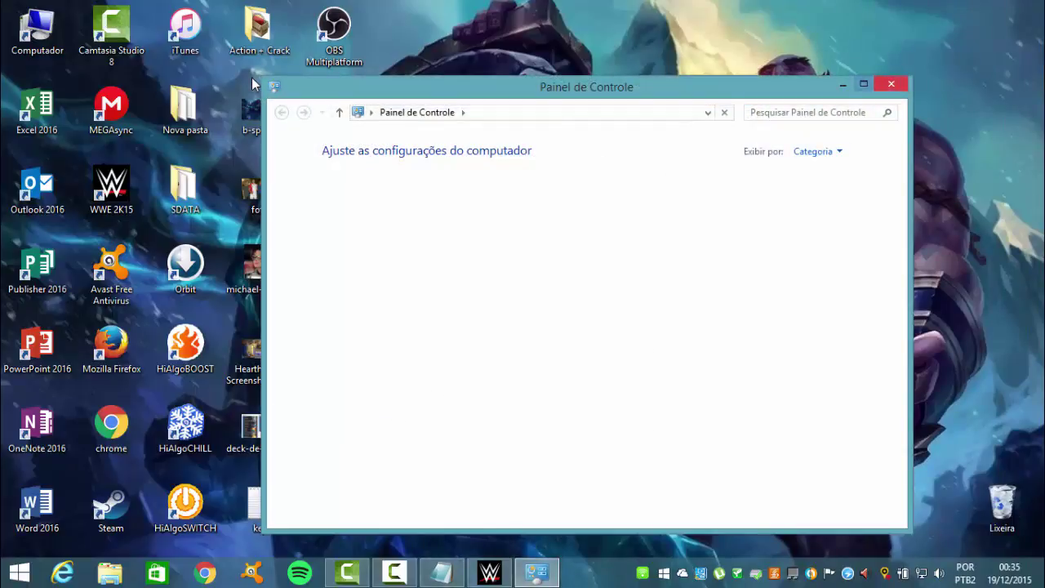
{"action": "key", "text": "alt+F4"}
- Open the PC information (Informações do PC) page from the Windows settings
{"action": "key", "text": "super+c"}
{"action": "key", "text": "Return"}
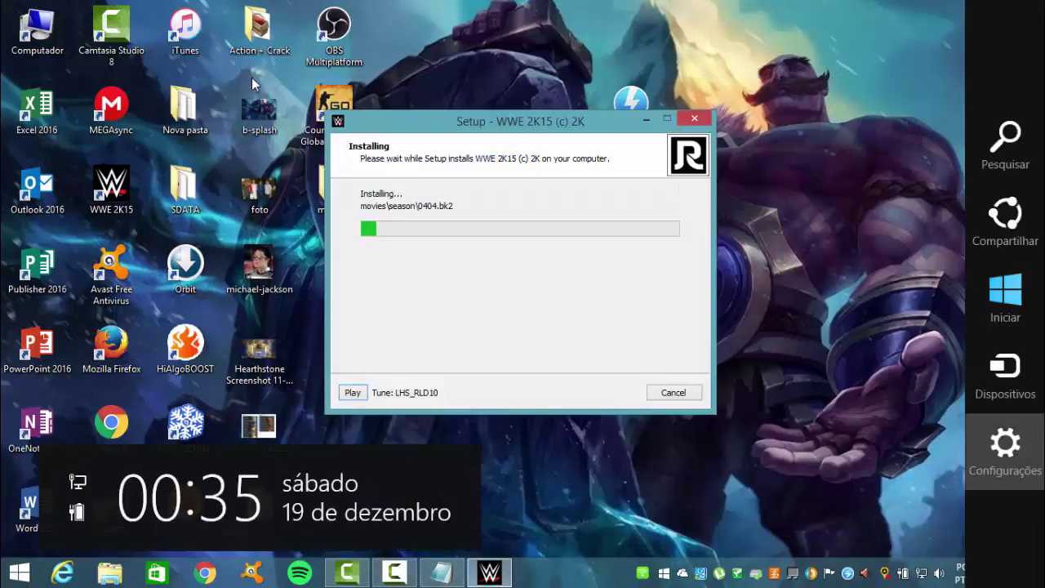
{"action": "key", "text": "Up"}
{"action": "key", "text": "Up"}
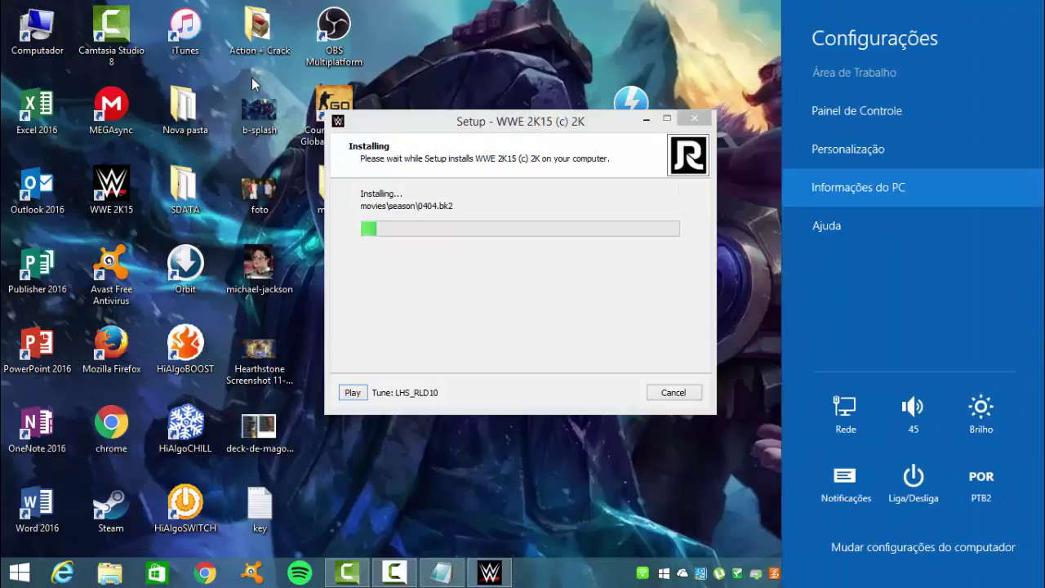
{"action": "key", "text": "Escape"}
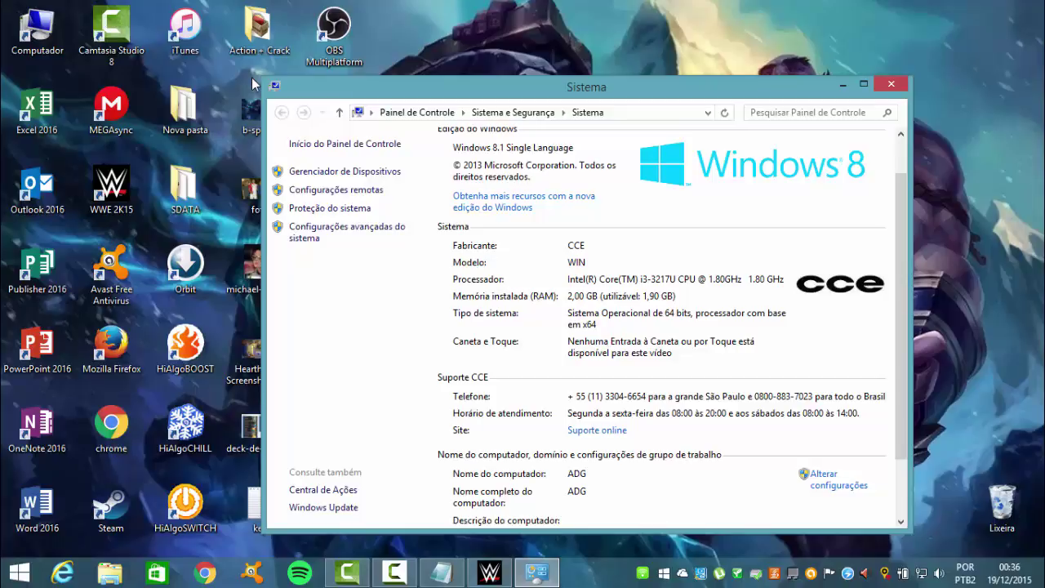
{"action": "right_click", "coordinate": [972, 88]}
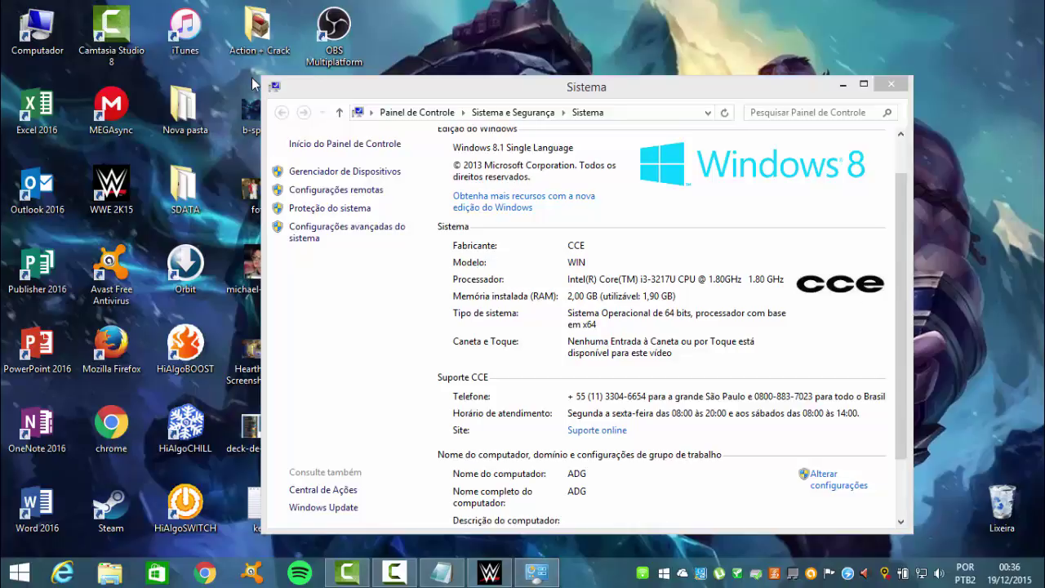
{"action": "left_click", "coordinate": [967, 133]}
{"action": "right_click", "coordinate": [972, 170]}
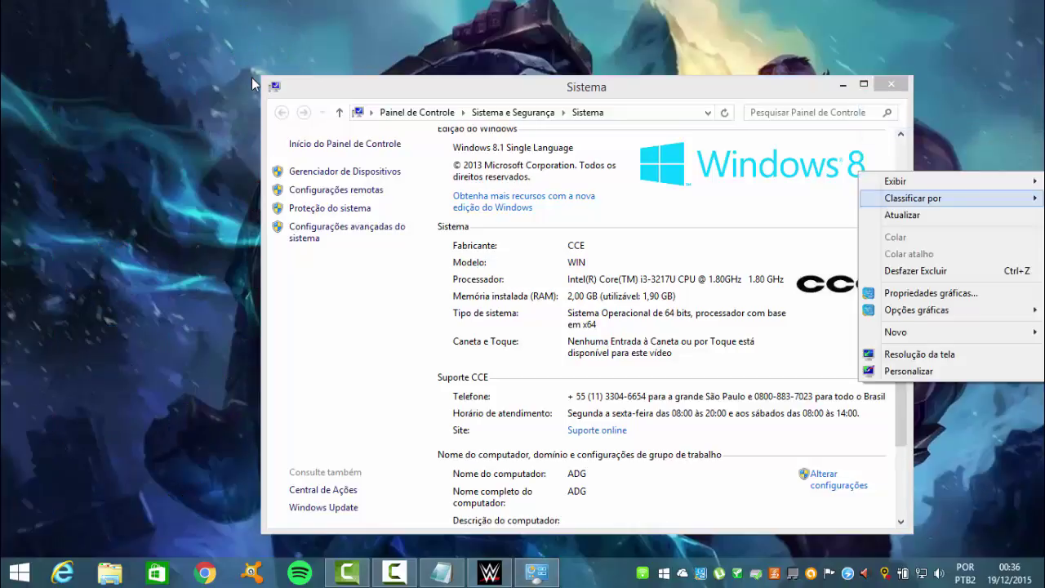
{"action": "left_click", "coordinate": [967, 215]}
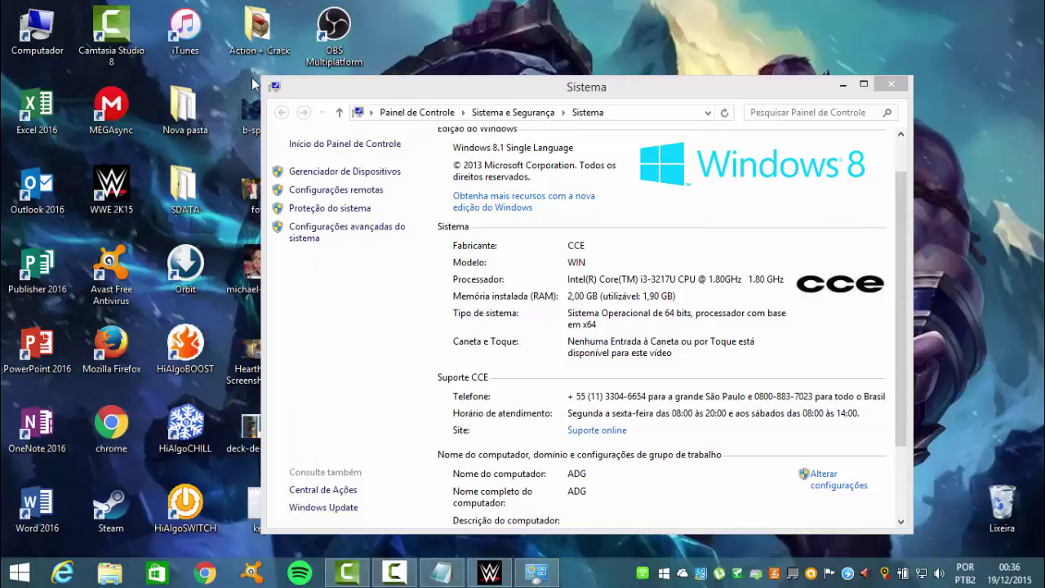
{"action": "right_click", "coordinate": [972, 223]}
{"action": "left_click", "coordinate": [967, 268]}
{"action": "right_click", "coordinate": [972, 135]}
{"action": "left_click", "coordinate": [967, 179]}
{"action": "right_click", "coordinate": [972, 183]}
{"action": "left_click", "coordinate": [968, 226]}
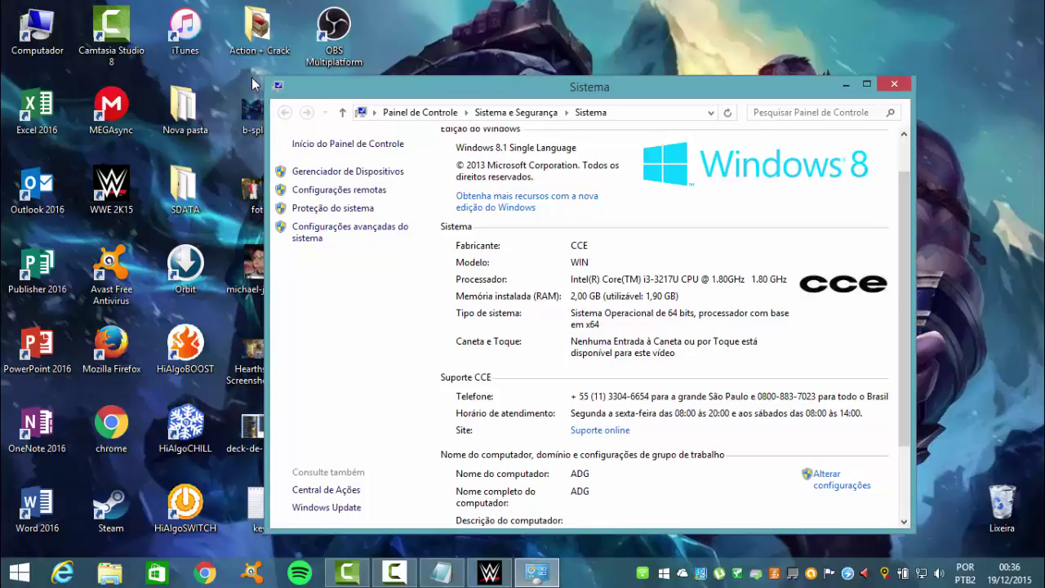
{"action": "right_click", "coordinate": [947, 157]}
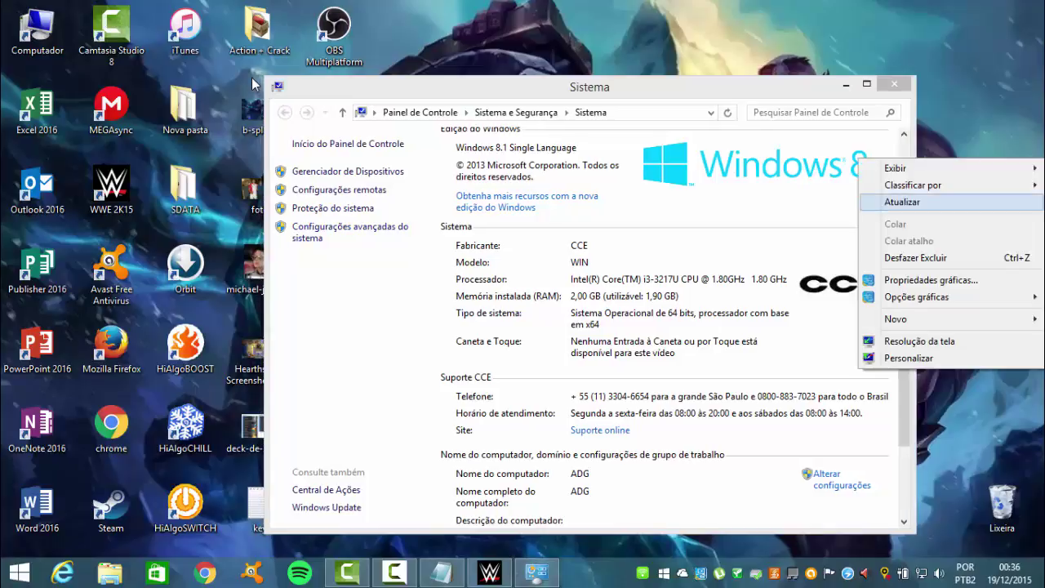
{"action": "left_click", "coordinate": [956, 202]}
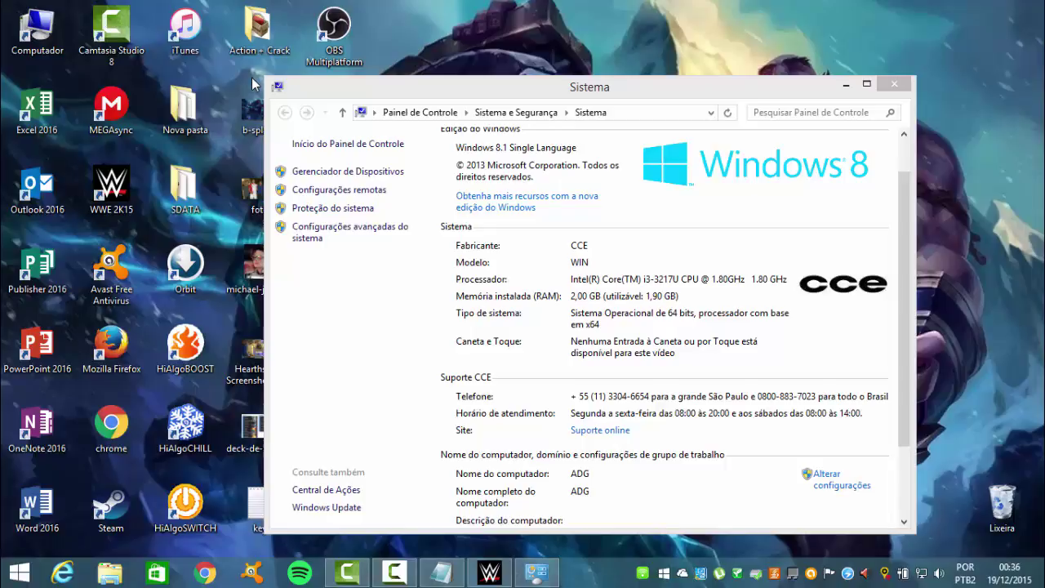
- Return to the Sistema window and examine the computer's processor, installed memory and system type
{"action": "key", "text": "alt+Tab"}
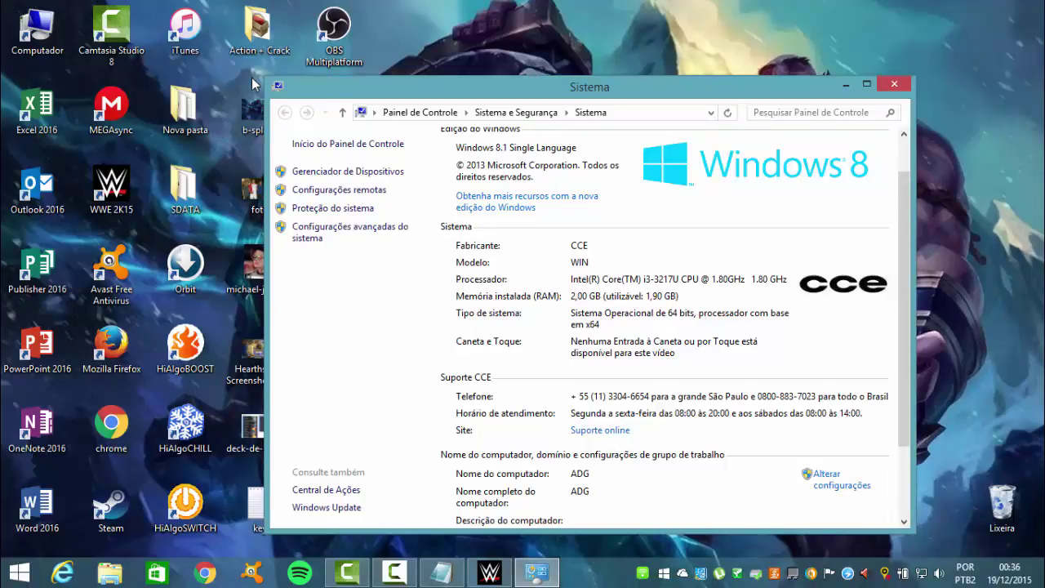
{"action": "scroll", "coordinate": [252, 78], "scroll_direction": "down", "scroll_amount": 2}
{"action": "scroll", "coordinate": [252, 78], "scroll_direction": "up", "scroll_amount": 2}
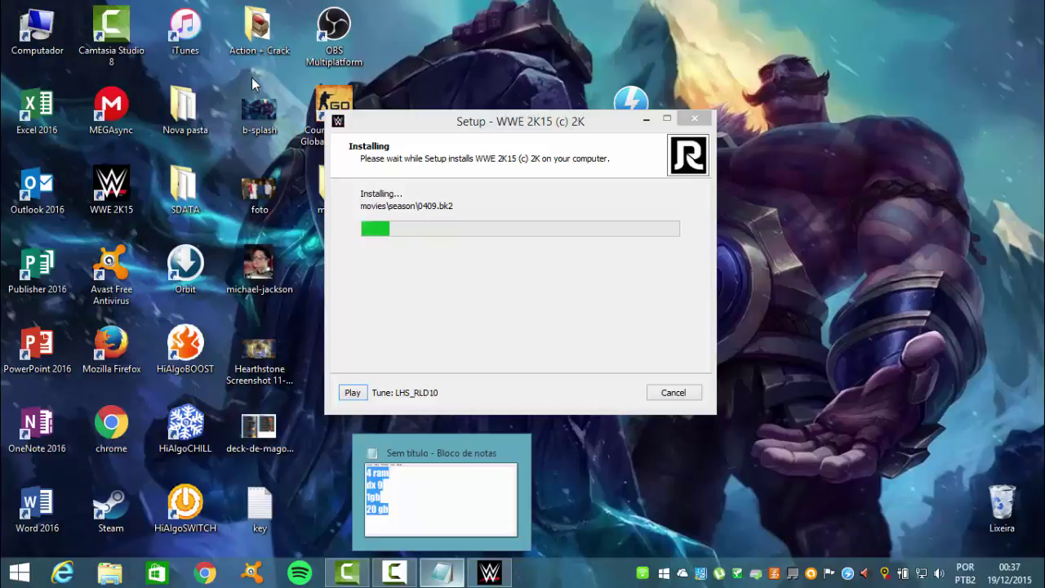
- Switch to the Notepad (Bloco de notas) requirements note and review its four lines by highlighting them
{"action": "left_click", "coordinate": [442, 572]}
{"action": "mouse_move", "coordinate": [295, 223]}
{"action": "left_mouse_down"}
{"action": "mouse_move", "coordinate": [232, 223]}
{"action": "mouse_move", "coordinate": [181, 468]}
{"action": "mouse_move", "coordinate": [182, 222]}
{"action": "mouse_move", "coordinate": [256, 223]}
{"action": "mouse_move", "coordinate": [181, 468]}
{"action": "mouse_move", "coordinate": [181, 223]}
{"action": "left_mouse_up"}
{"action": "mouse_move", "coordinate": [181, 468]}
{"action": "left_mouse_down"}
{"action": "mouse_move", "coordinate": [181, 223]}
{"action": "mouse_move", "coordinate": [295, 223]}
{"action": "mouse_move", "coordinate": [181, 468]}
{"action": "mouse_move", "coordinate": [215, 223]}
{"action": "left_mouse_up"}
{"action": "left_click_drag", "start_coordinate": [181, 468], "coordinate": [181, 223]}
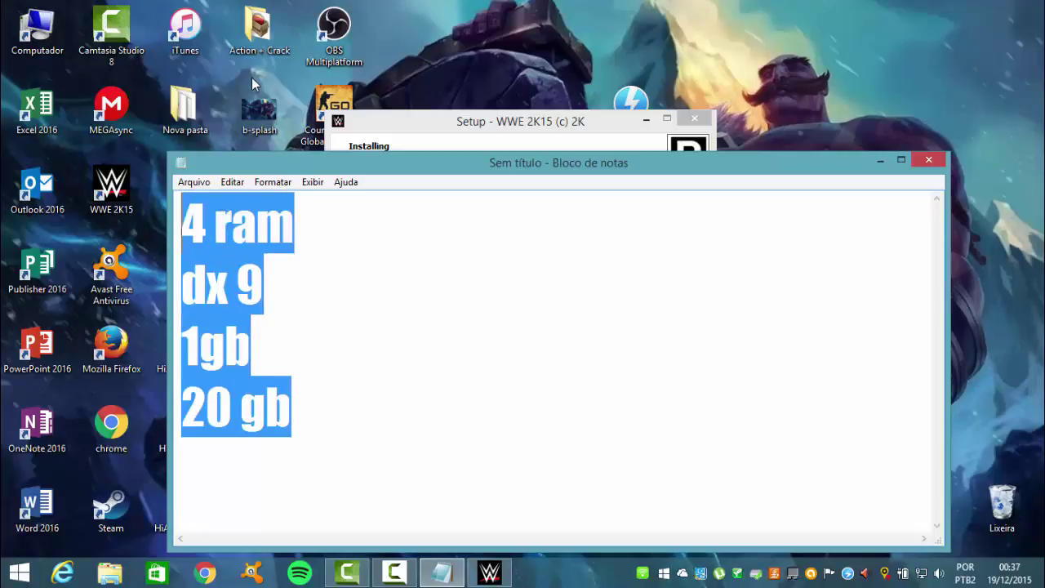
{"action": "key", "text": "shift+Down"}
{"action": "key", "text": "shift+Up"}
{"action": "key", "text": "shift+Down"}
{"action": "key", "text": "shift+Down"}
{"action": "key", "text": "shift+Up"}
{"action": "key", "text": "shift+Up"}
{"action": "mouse_move", "coordinate": [299, 413]}
{"action": "left_mouse_down"}
{"action": "mouse_move", "coordinate": [206, 223]}
{"action": "mouse_move", "coordinate": [181, 223]}
{"action": "left_mouse_up"}
{"action": "left_click_drag", "start_coordinate": [245, 481], "coordinate": [205, 223]}
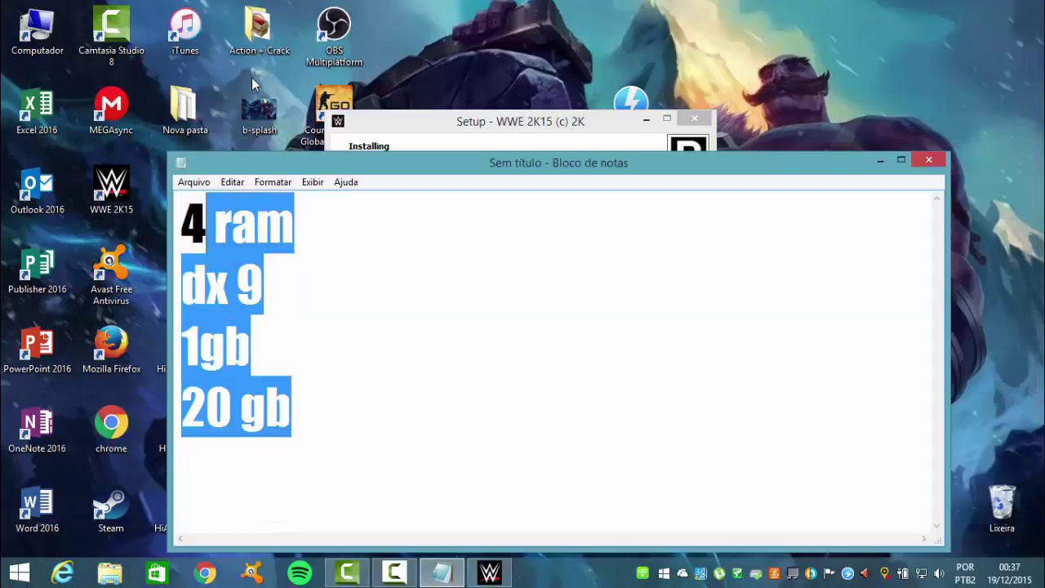
{"action": "left_click_drag", "start_coordinate": [297, 410], "coordinate": [181, 223]}
{"action": "left_click", "coordinate": [245, 469]}
{"action": "left_click", "coordinate": [182, 407]}
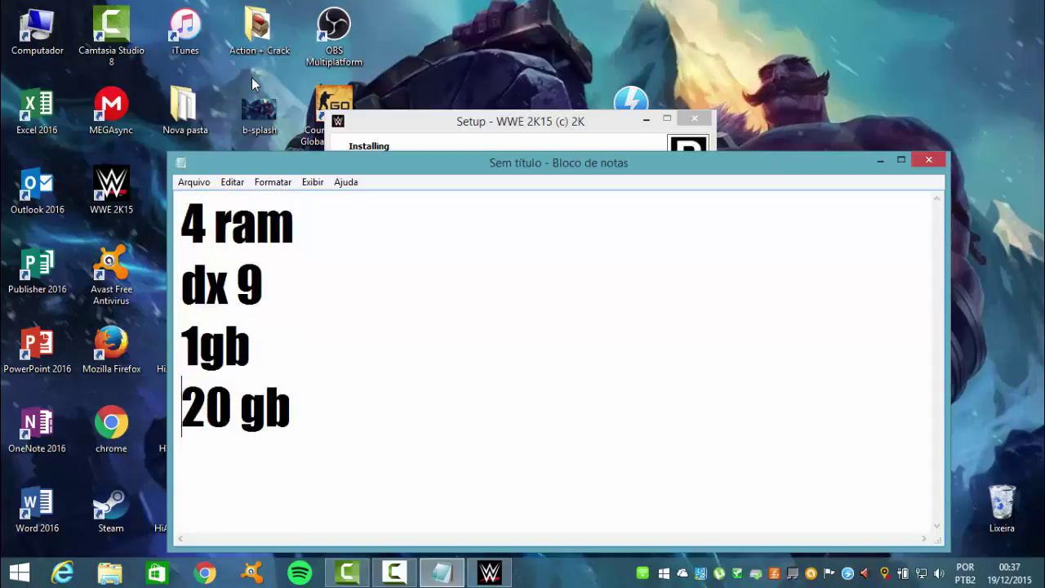
- Highlight the requirement lines "4 ram" and "dx 9" one after the other
{"action": "key", "text": "ctrl+Home"}
{"action": "key", "text": "shift+End"}
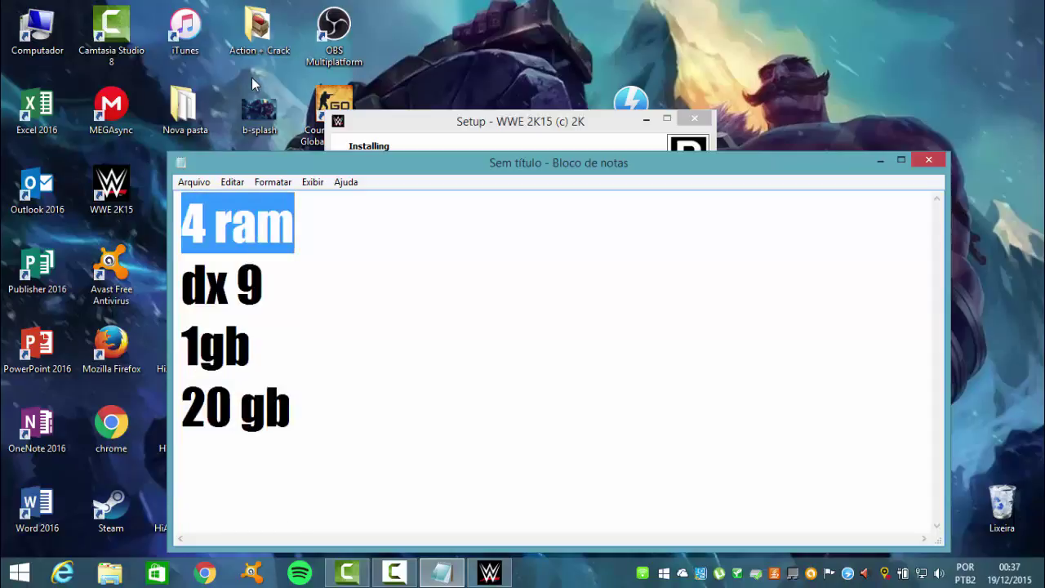
{"action": "key", "text": "Down"}
{"action": "key", "text": "Home"}
{"action": "key", "text": "shift+End"}
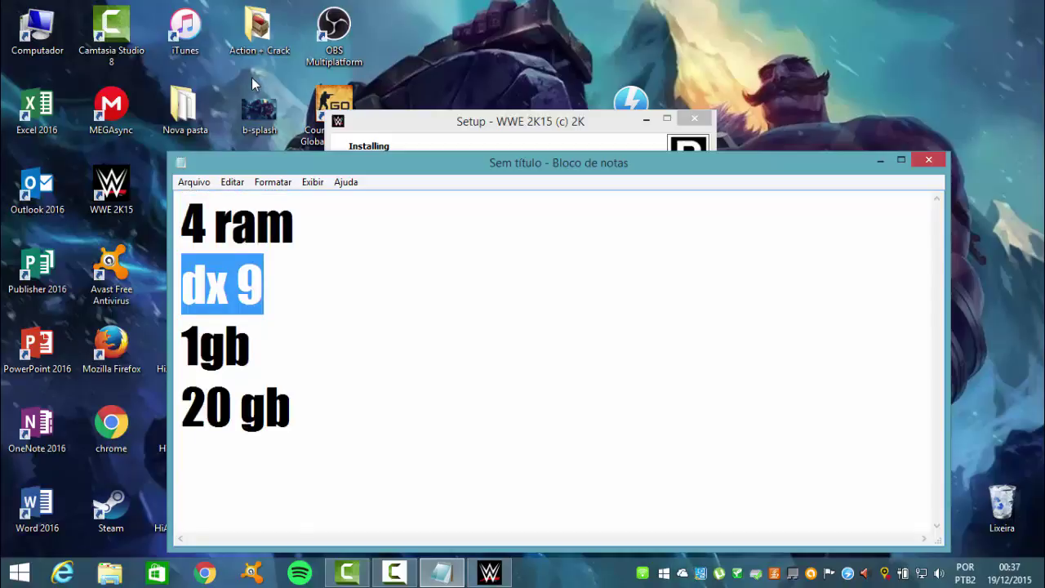
- Extend the third line of the note to read "1gb placa video"
{"action": "key", "text": "Down"}
{"action": "key", "text": "shift+Left"}
{"action": "key", "text": "shift+Left"}
{"action": "key", "text": "Right"}
{"action": "type", "text": "pl"}
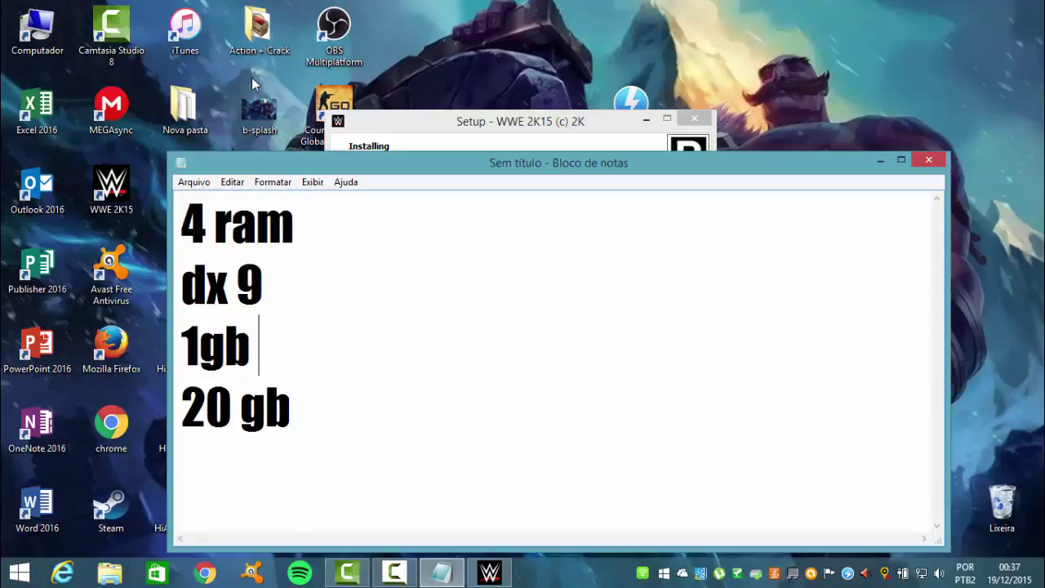
{"action": "type", "text": "acA"}
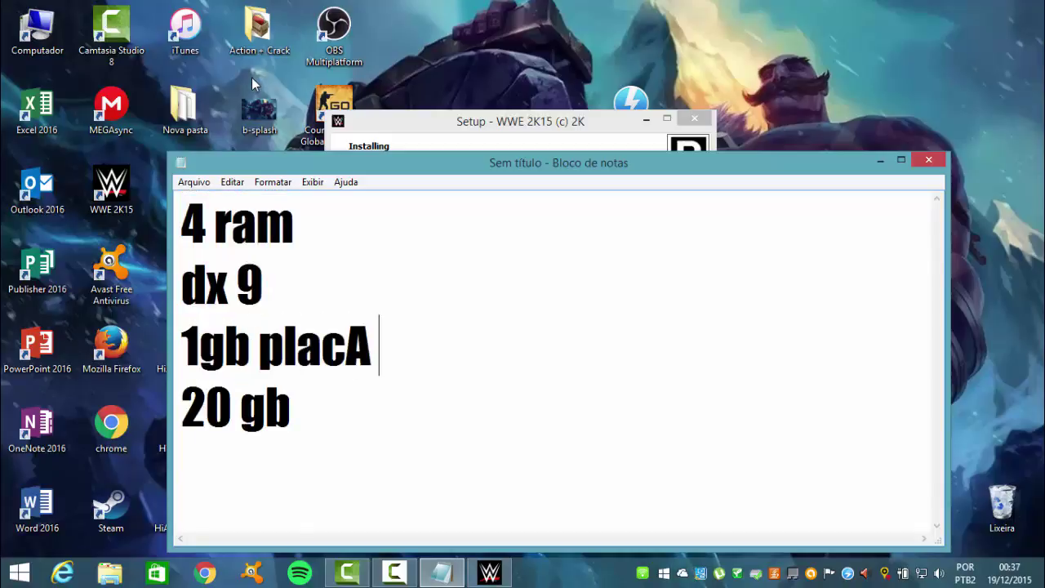
{"action": "key", "text": "BackSpace"}
{"action": "type", "text": "a video"}
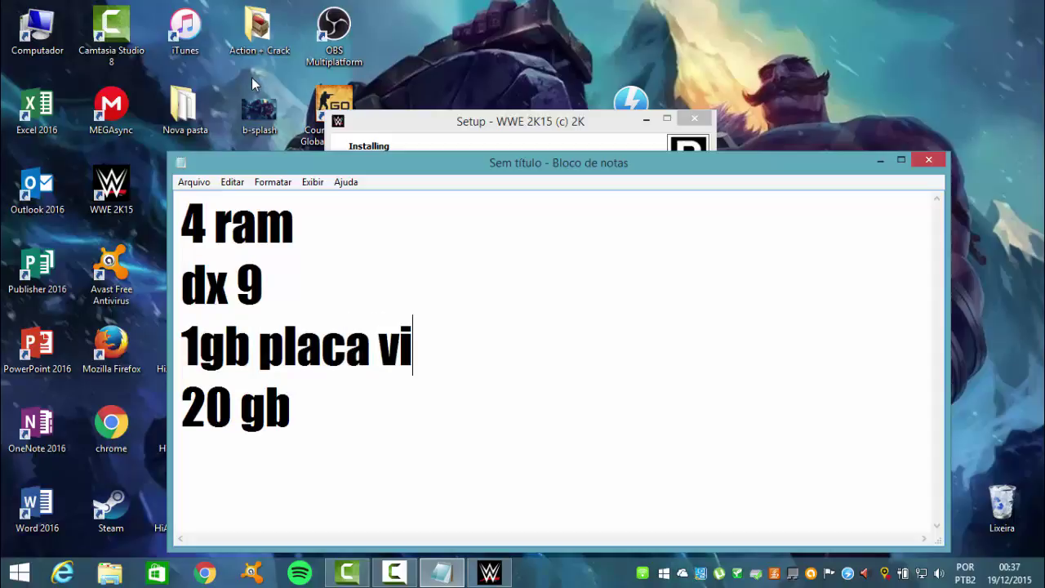
- Extend the "20 gb" line to read "20 gb hd" and remove the extra character position after it
{"action": "key", "text": "Down"}
{"action": "key", "text": "Down"}
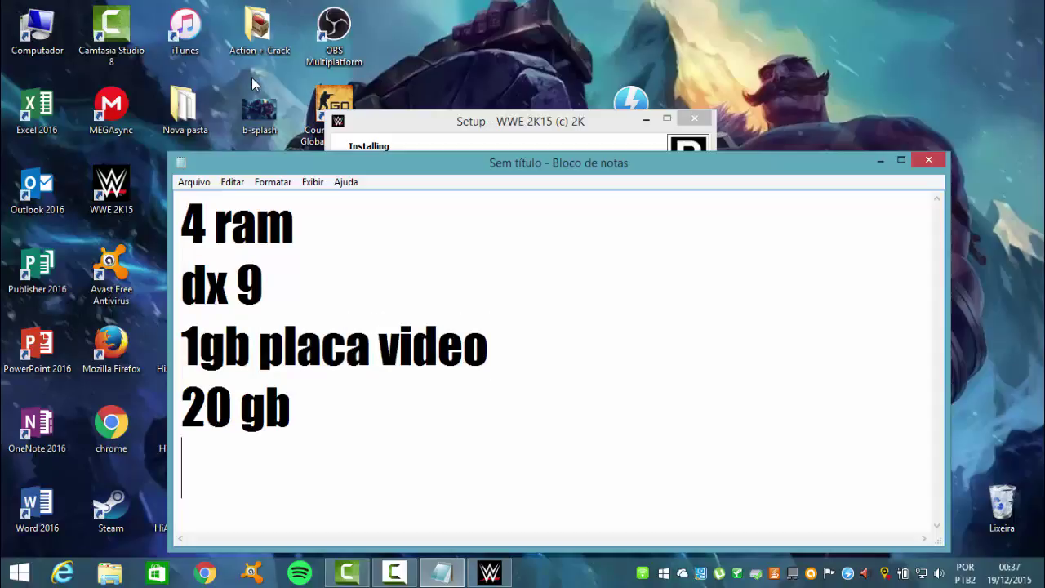
{"action": "key", "text": "BackSpace"}
{"action": "type", "text": "hd"}
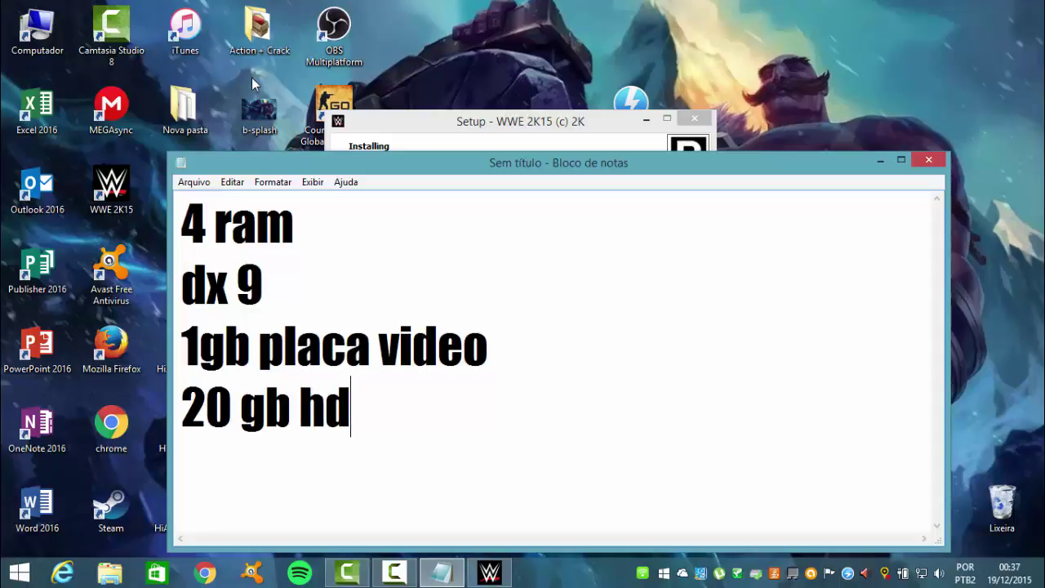
- Highlight the "1gb placa video" line in the note, and switch back to the WWE 2K15 setup wizard
{"action": "key", "text": "Up"}
{"action": "key", "text": "Up"}
{"action": "key", "text": "shift+Up"}
{"action": "key", "text": "shift+Home"}
{"action": "key", "text": "shift+End"}
{"action": "key", "text": "shift+Down"}
{"action": "key", "text": "shift+Down"}
{"action": "key", "text": "shift+Down"}
{"action": "key", "text": "shift+Down"}
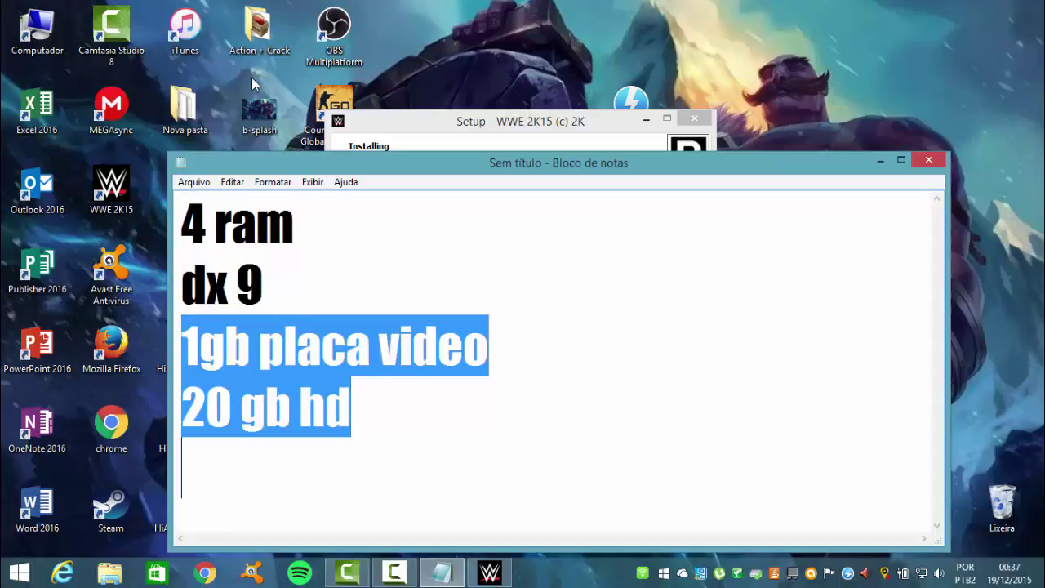
{"action": "key", "text": "shift+Up"}
{"action": "key", "text": "shift+Up"}
{"action": "key", "text": "shift+End"}
{"action": "key", "text": "F9"}
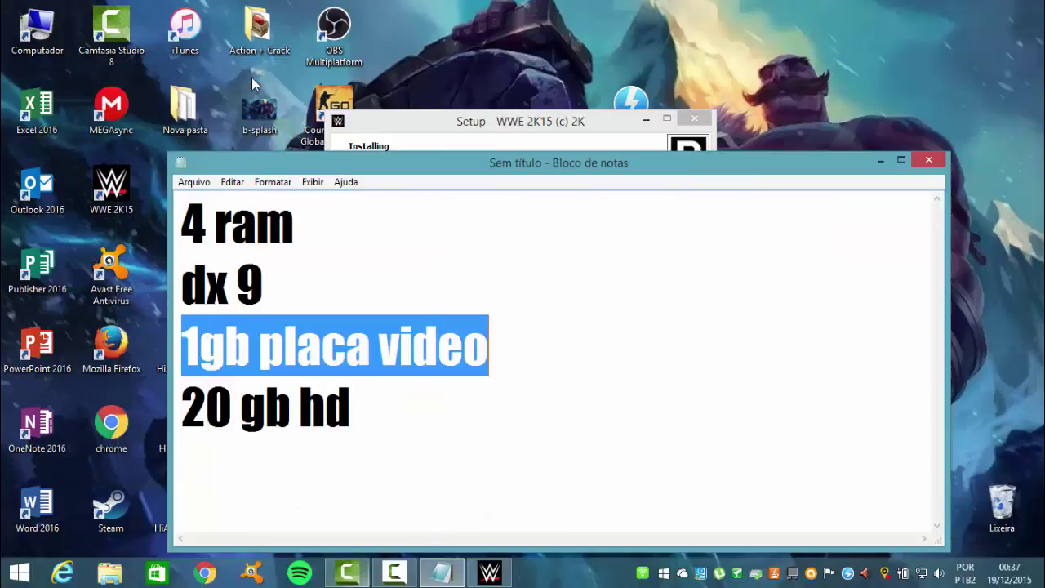
{"action": "key", "text": "alt+Tab"}
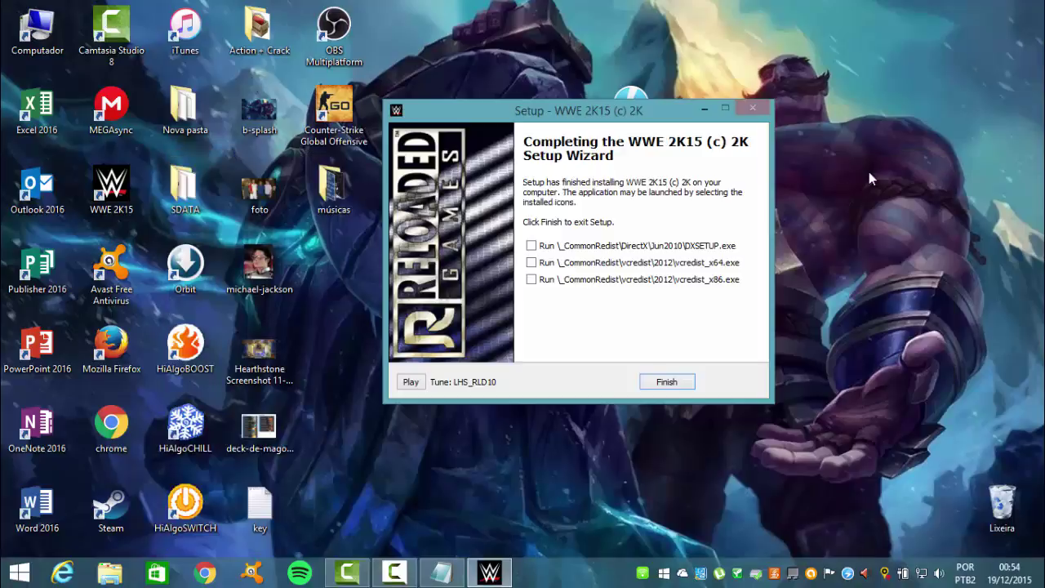
{"action": "right_click", "coordinate": [869, 171]}
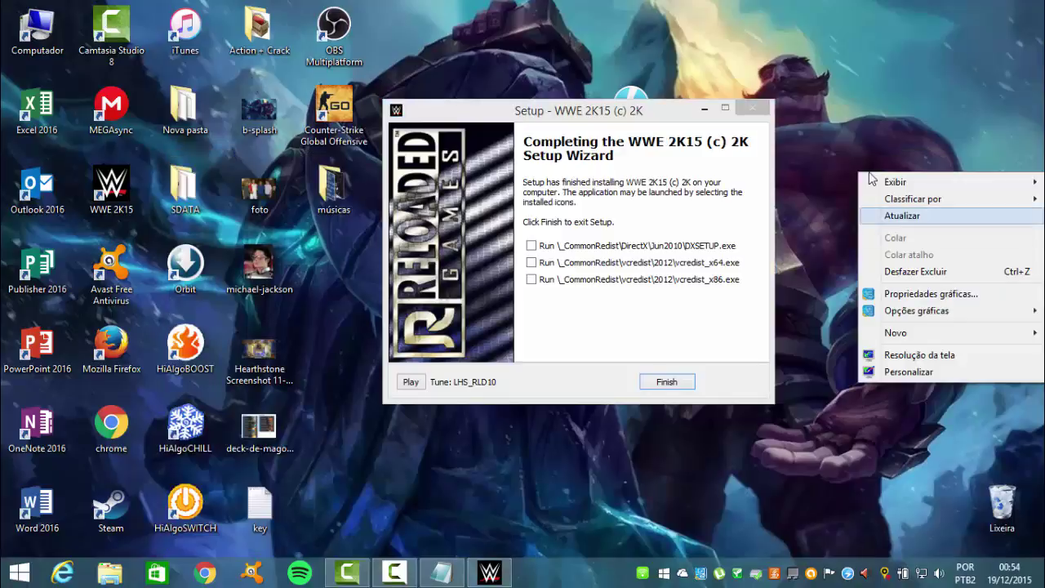
{"action": "left_click", "coordinate": [894, 216]}
{"action": "right_click", "coordinate": [868, 171]}
{"action": "left_click", "coordinate": [902, 265]}
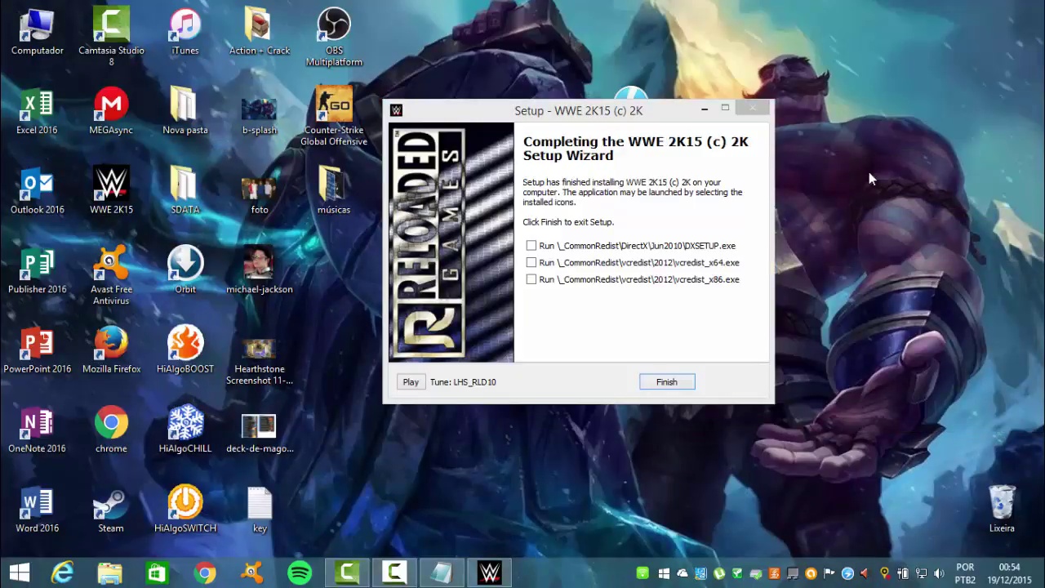
{"action": "right_click", "coordinate": [868, 171]}
{"action": "key", "text": "Return"}
{"action": "right_click", "coordinate": [868, 171]}
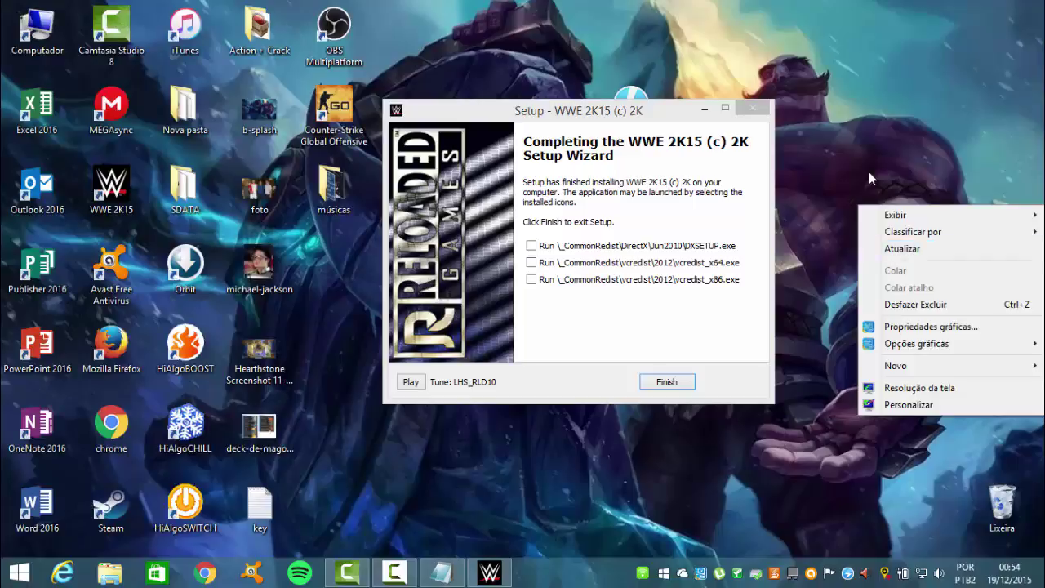
{"action": "left_click", "coordinate": [902, 248]}
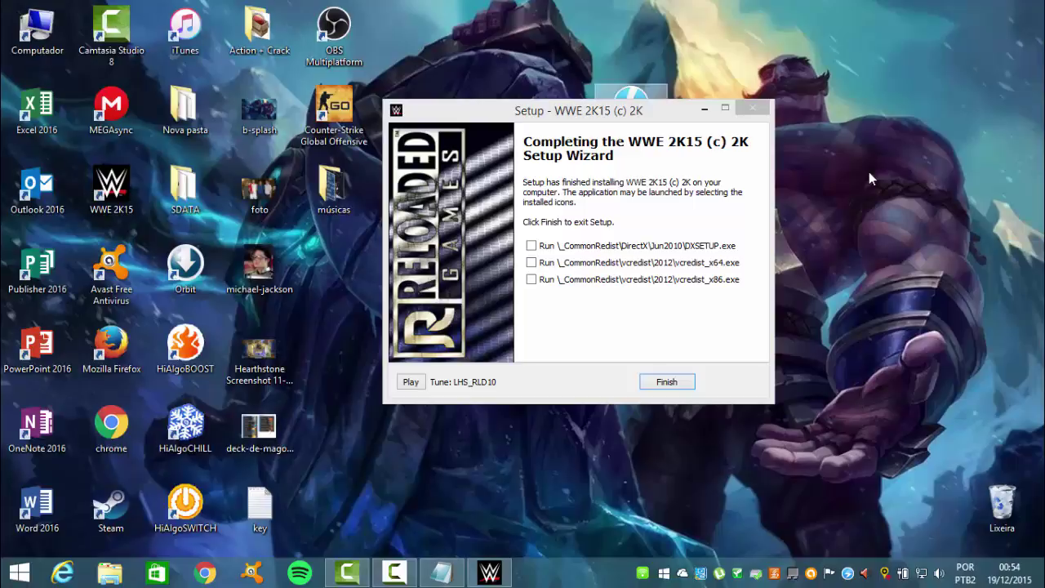
{"action": "right_click", "coordinate": [868, 172]}
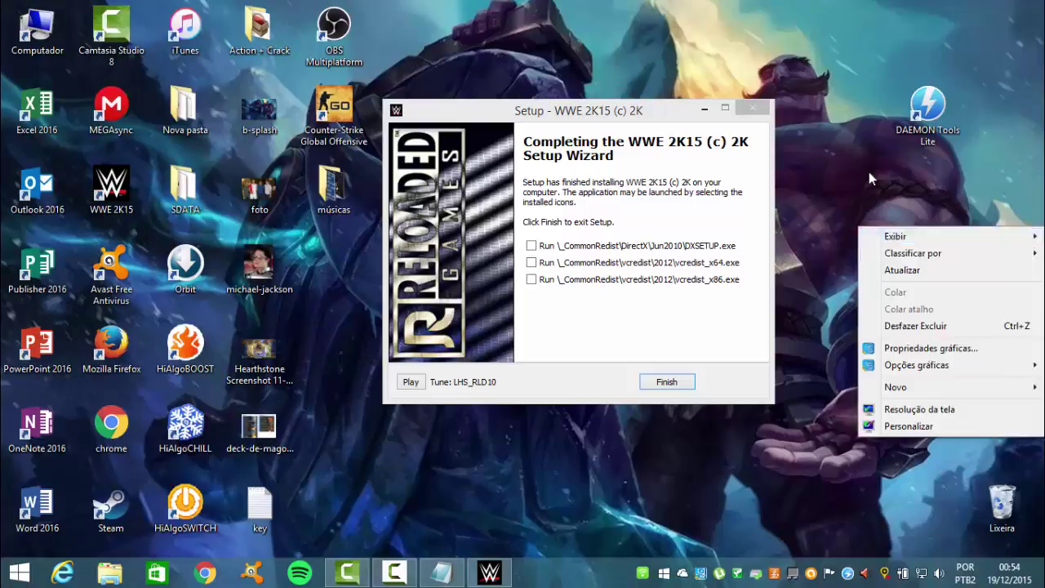
{"action": "key", "text": "Down"}
{"action": "key", "text": "Down"}
{"action": "key", "text": "Down"}
{"action": "key", "text": "Return"}
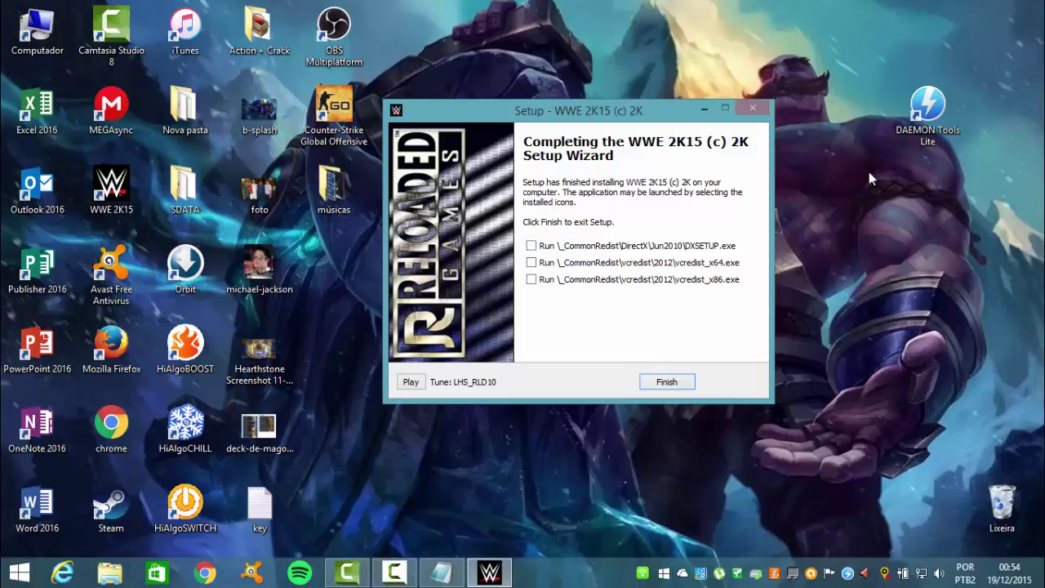
{"action": "key", "text": "shift+F10"}
{"action": "key", "text": "Down"}
{"action": "key", "text": "Down"}
{"action": "key", "text": "Down"}
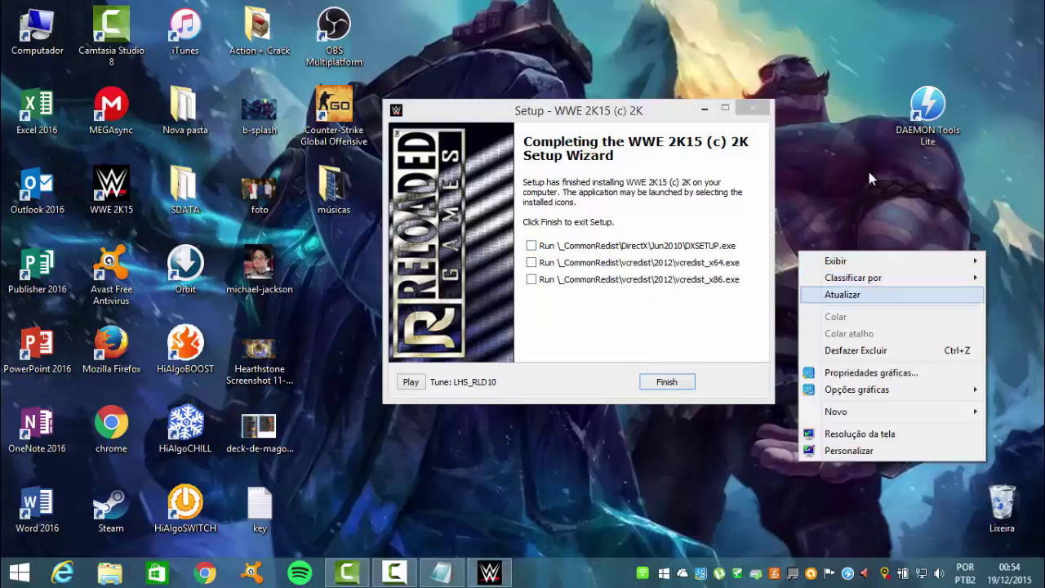
{"action": "key", "text": "Return"}
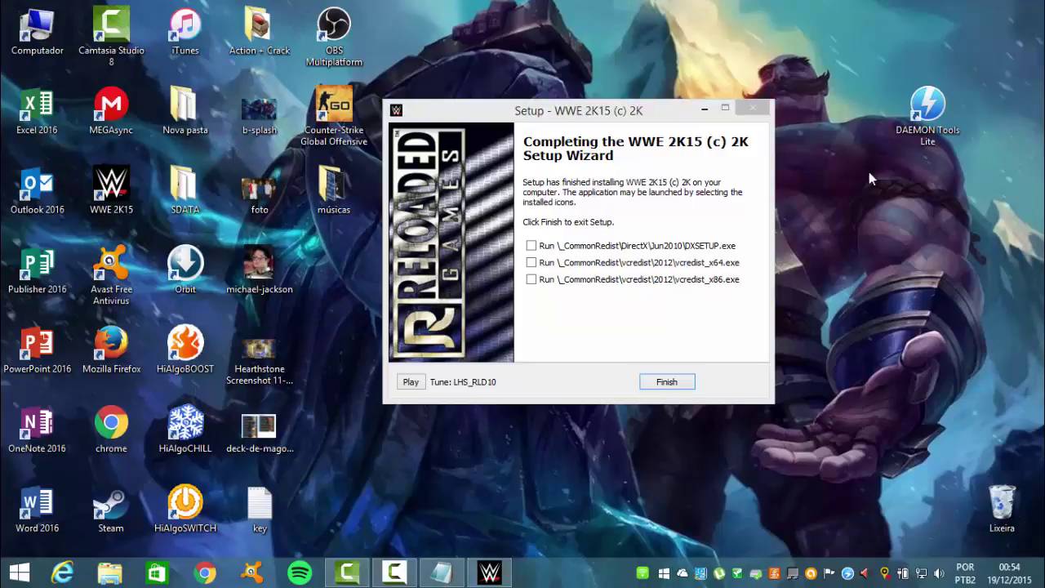
{"action": "key", "text": "Menu"}
{"action": "key", "text": "Down"}
{"action": "key", "text": "Down"}
{"action": "key", "text": "Down"}
{"action": "key", "text": "Return"}
{"action": "key", "text": "Menu"}
{"action": "key", "text": "Down"}
{"action": "key", "text": "Down"}
{"action": "key", "text": "Down"}
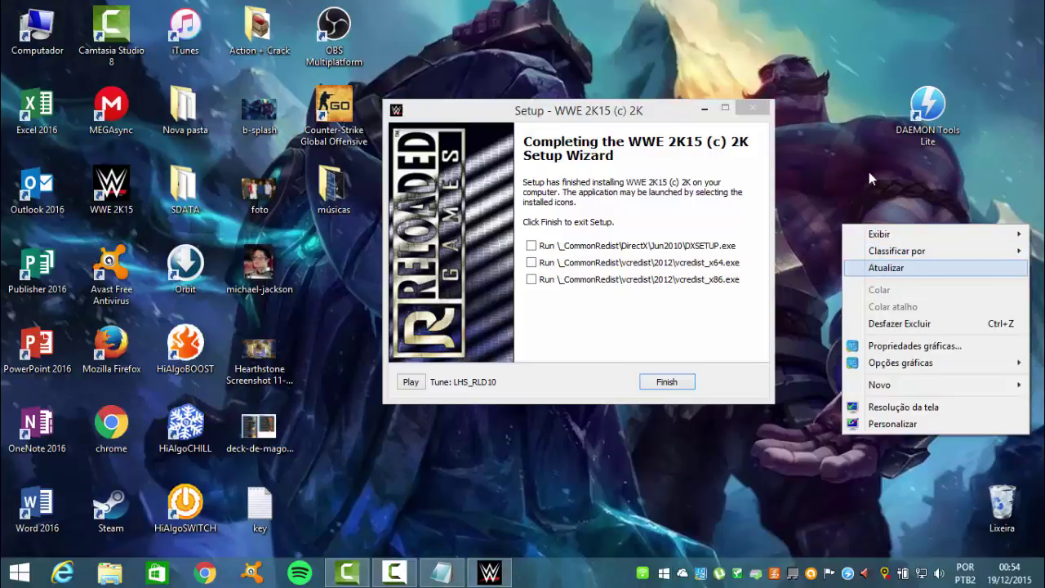
{"action": "key", "text": "Return"}
{"action": "key", "text": "alt+Tab"}
{"action": "key", "text": "Menu"}
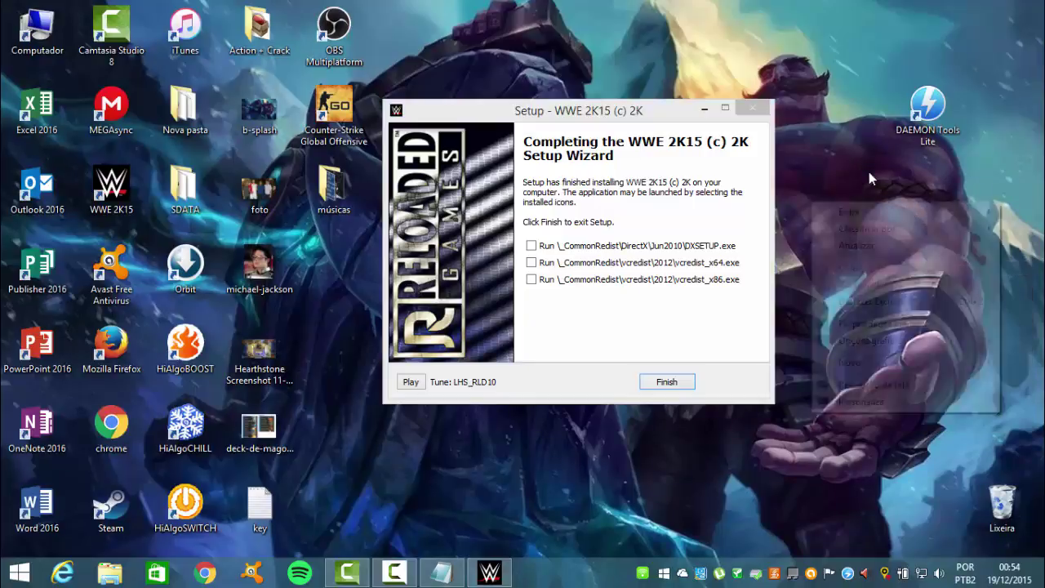
{"action": "key", "text": "Down"}
{"action": "key", "text": "Down"}
{"action": "key", "text": "Down"}
{"action": "key", "text": "Return"}
- Select the DXSETUP.exe, vcredist_x64.exe and vcredist_x86.exe redistributables to run and finish the WWE 2K15 setup wizard
{"action": "key", "text": "alt+Tab"}
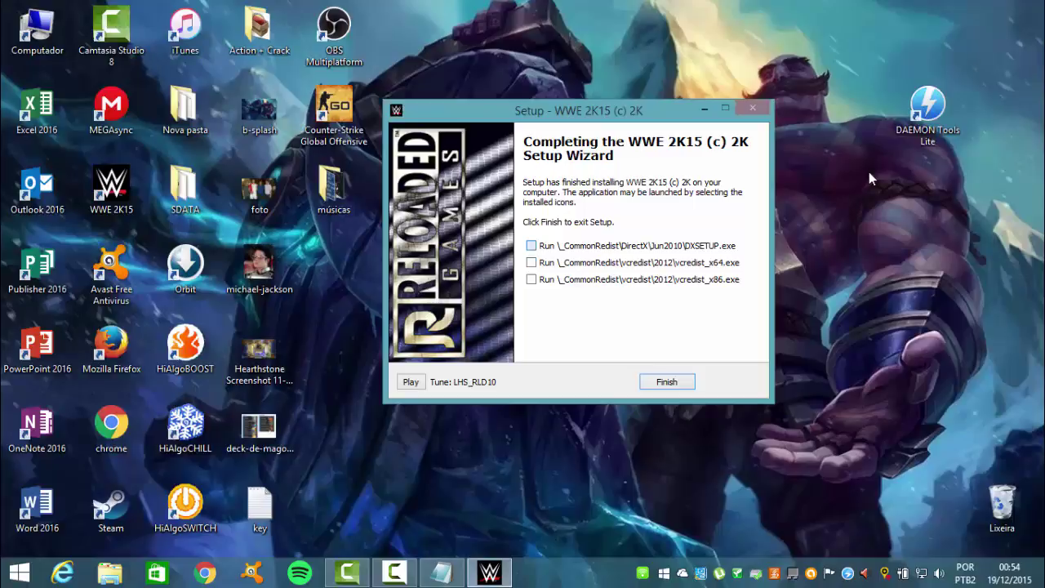
{"action": "key", "text": "space"}
{"action": "key", "text": "Tab"}
{"action": "key", "text": "space"}
{"action": "key", "text": "Tab"}
{"action": "key", "text": "space"}
{"action": "key", "text": "Return"}
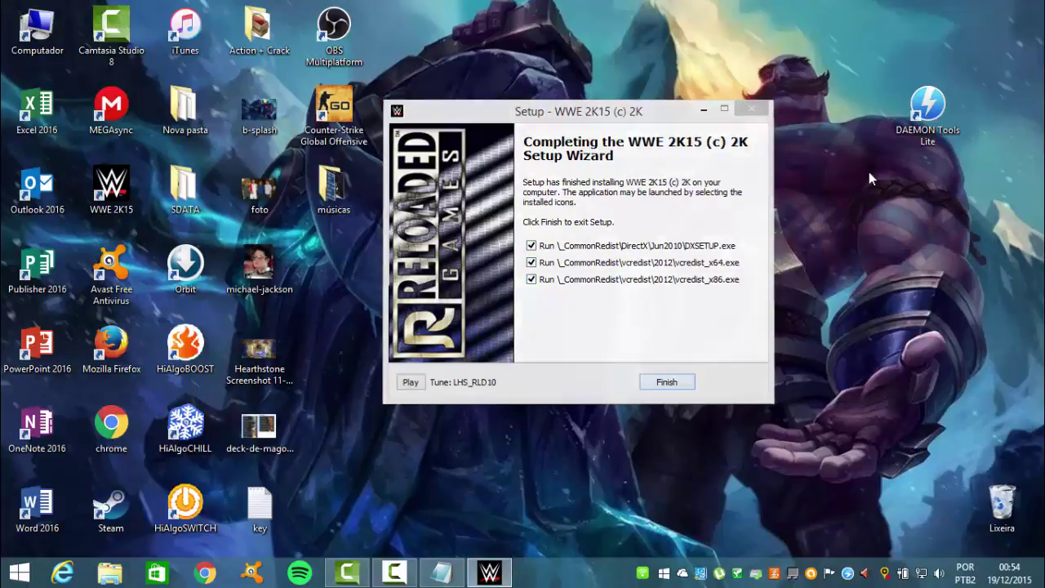
{"action": "key", "text": "Menu"}
{"action": "key", "text": "Down"}
{"action": "key", "text": "Down"}
{"action": "key", "text": "Down"}
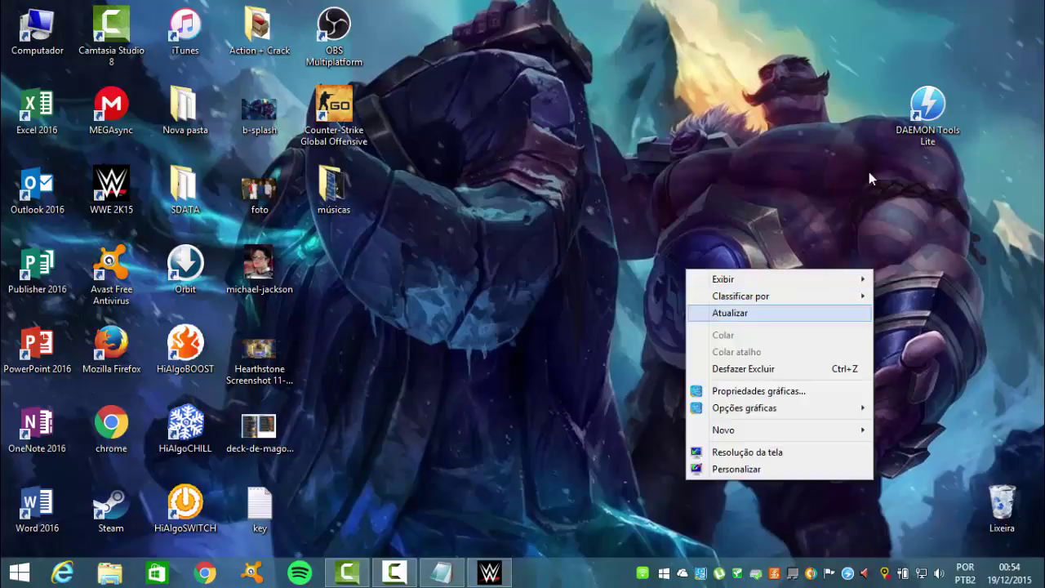
{"action": "key", "text": "Return"}
{"action": "key", "text": "Menu"}
{"action": "key", "text": "Down"}
{"action": "key", "text": "Down"}
{"action": "key", "text": "Down"}
{"action": "key", "text": "Return"}
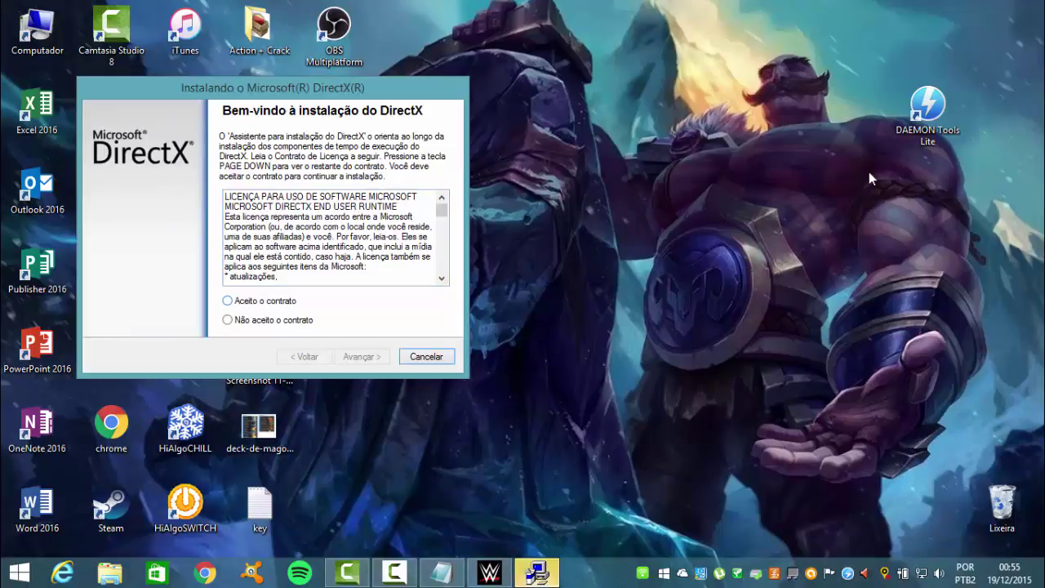
- Accept the DirectX licence agreement and start installing the DirectX runtime components
{"action": "left_click", "coordinate": [228, 301]}
{"action": "left_click", "coordinate": [361, 356]}
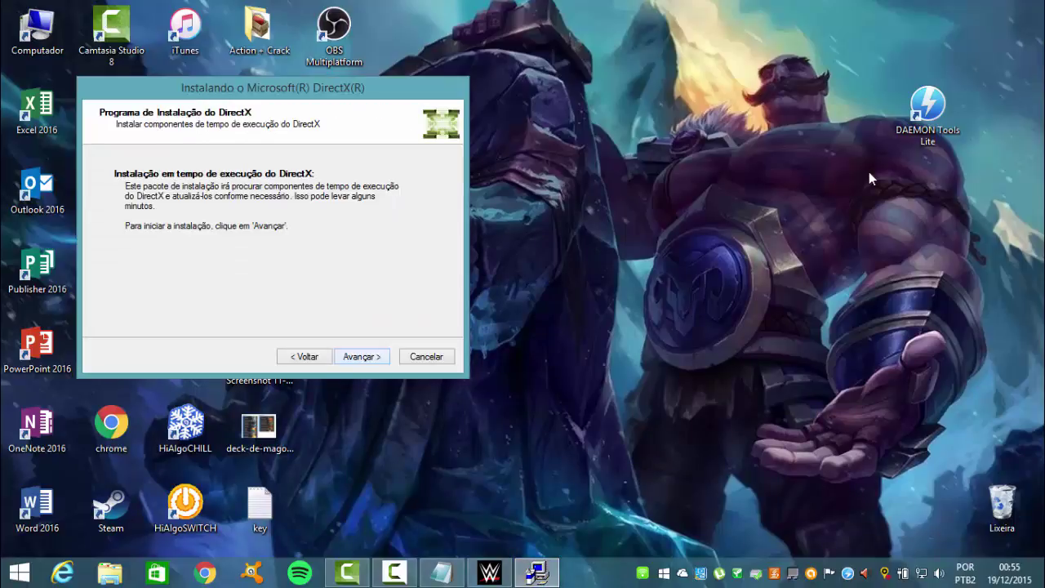
{"action": "key", "text": "Return"}
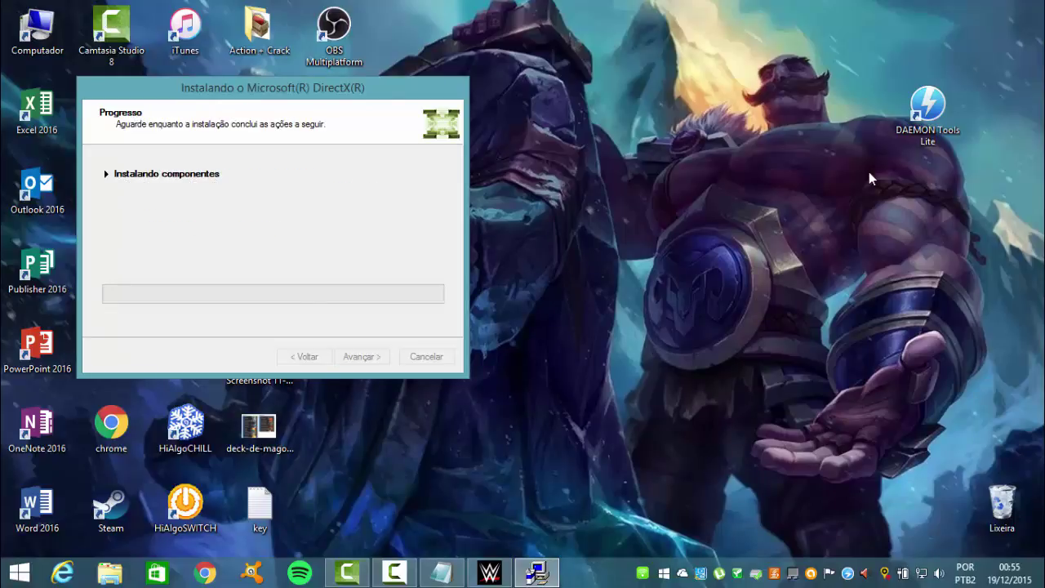
{"action": "right_click", "coordinate": [650, 178]}
{"action": "left_click", "coordinate": [694, 221]}
{"action": "right_click", "coordinate": [695, 217]}
{"action": "key", "text": "Down"}
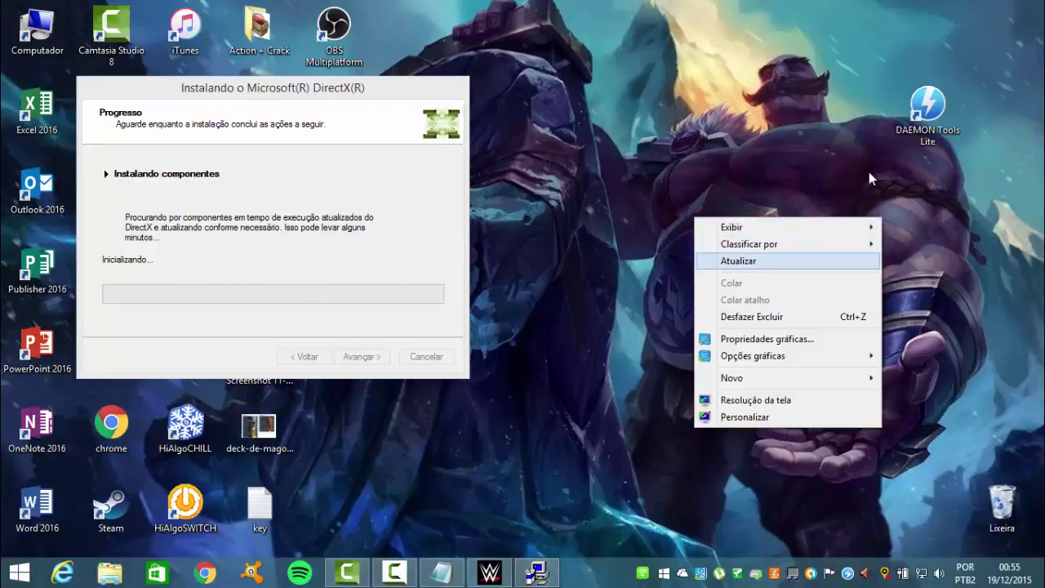
{"action": "key", "text": "Return"}
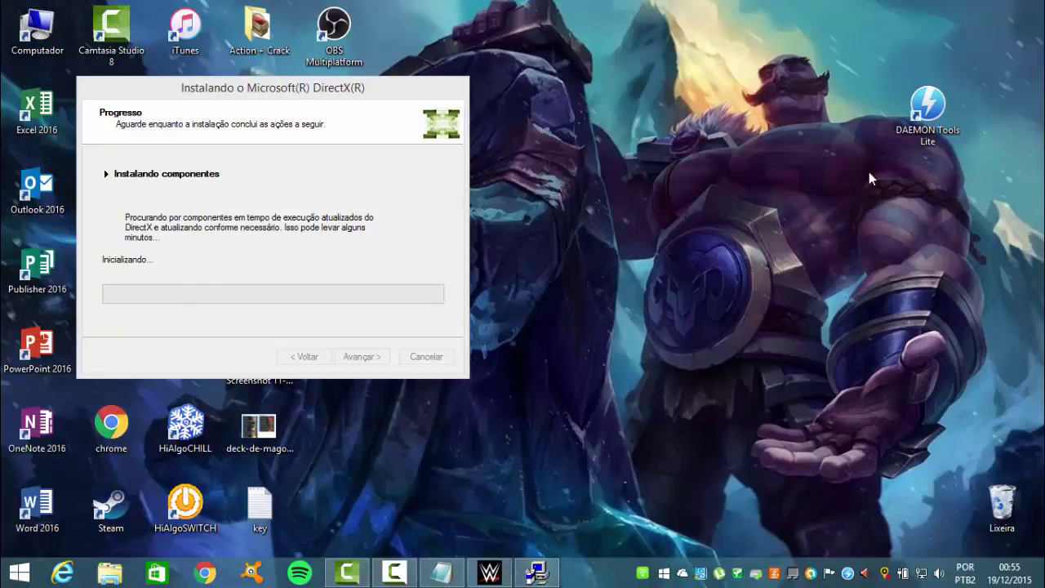
{"action": "right_click", "coordinate": [687, 243]}
{"action": "left_click", "coordinate": [730, 287]}
{"action": "key", "text": "shift+F10"}
{"action": "key", "text": "Down"}
{"action": "key", "text": "Down"}
{"action": "key", "text": "Right"}
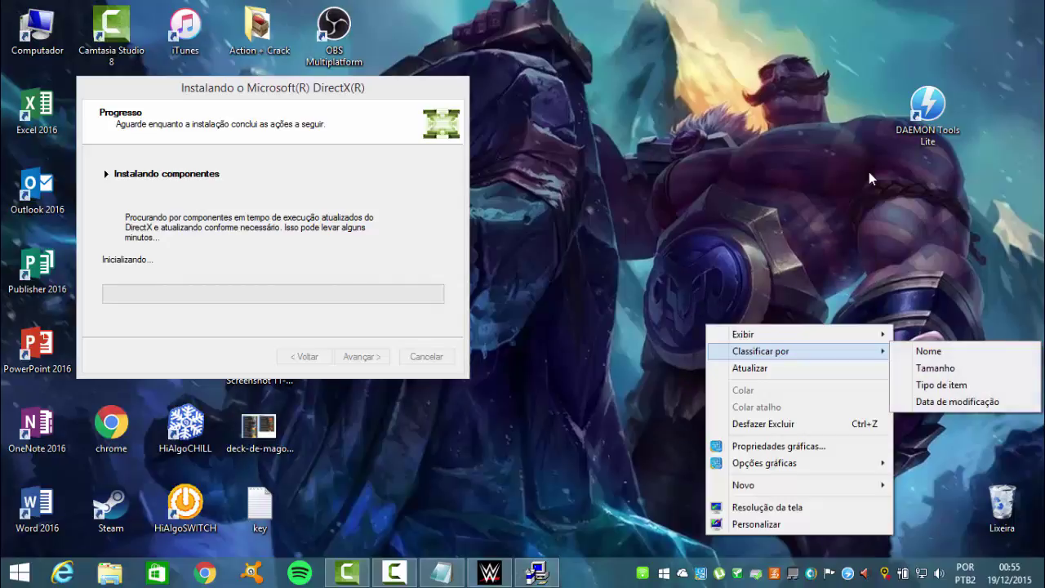
{"action": "key", "text": "Down"}
{"action": "key", "text": "Return"}
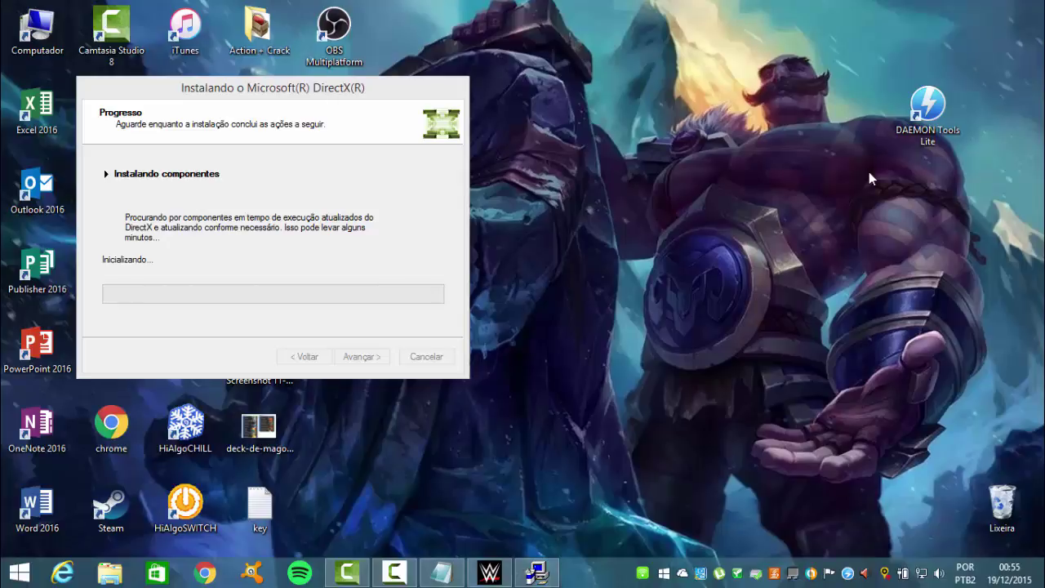
{"action": "right_click", "coordinate": [634, 182]}
{"action": "left_click", "coordinate": [663, 226]}
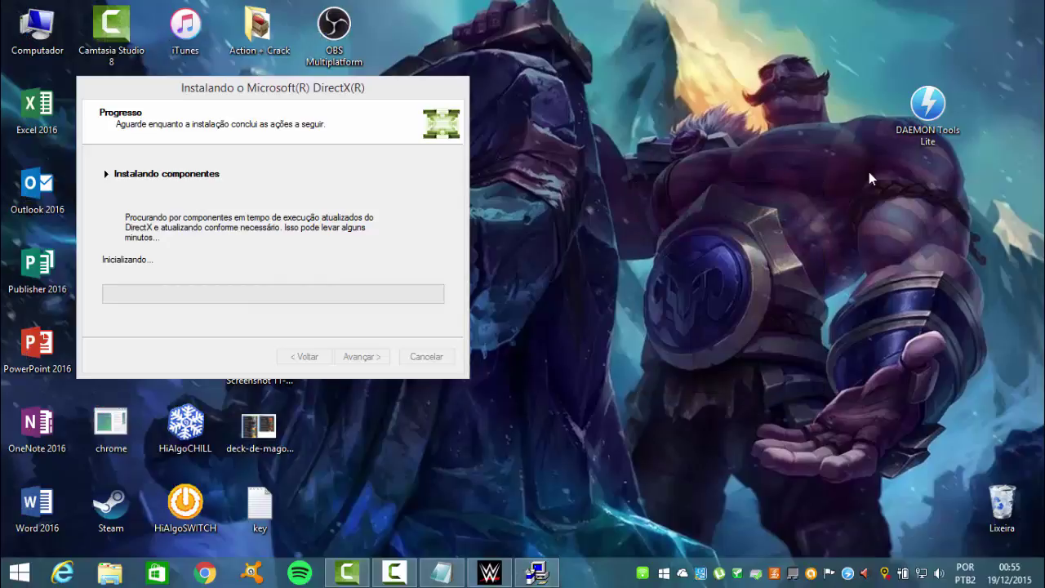
{"action": "right_click", "coordinate": [657, 218]}
{"action": "left_click", "coordinate": [686, 263]}
{"action": "right_click", "coordinate": [870, 178]}
{"action": "key", "text": "Return"}
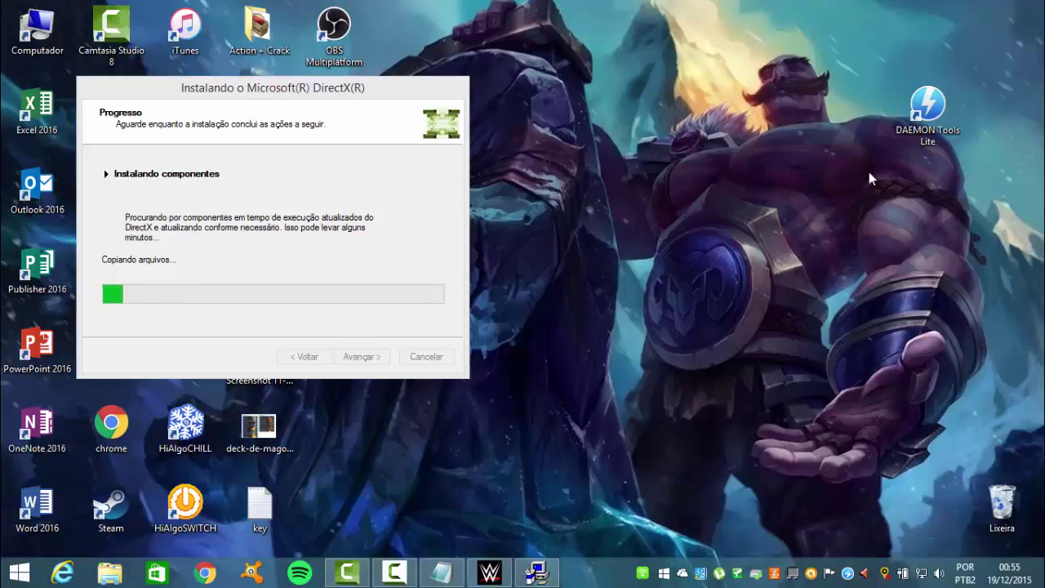
{"action": "right_click", "coordinate": [693, 222]}
{"action": "left_click", "coordinate": [736, 265]}
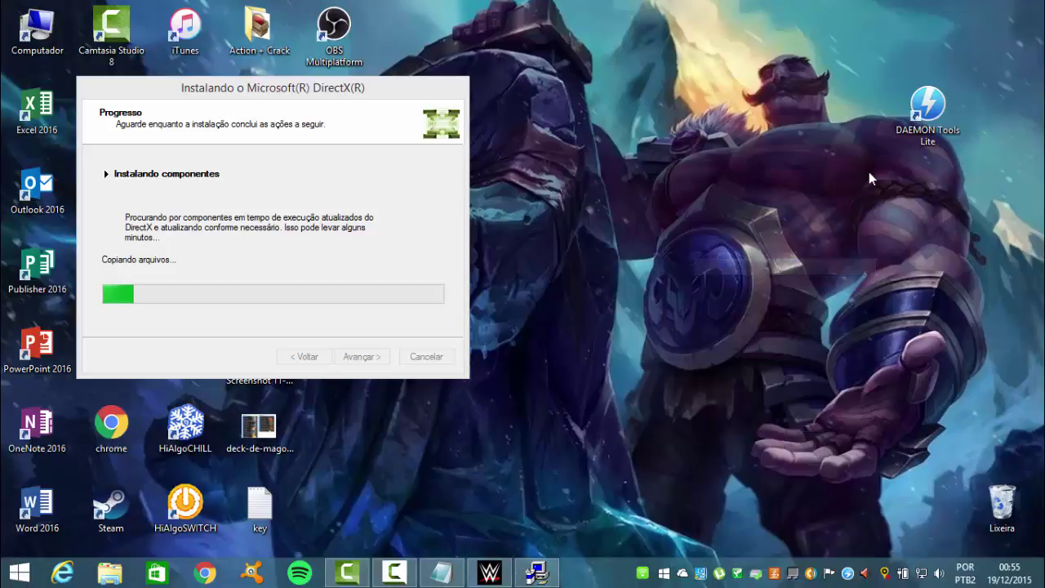
{"action": "right_click", "coordinate": [692, 185]}
{"action": "left_click", "coordinate": [737, 229]}
{"action": "right_click", "coordinate": [686, 190]}
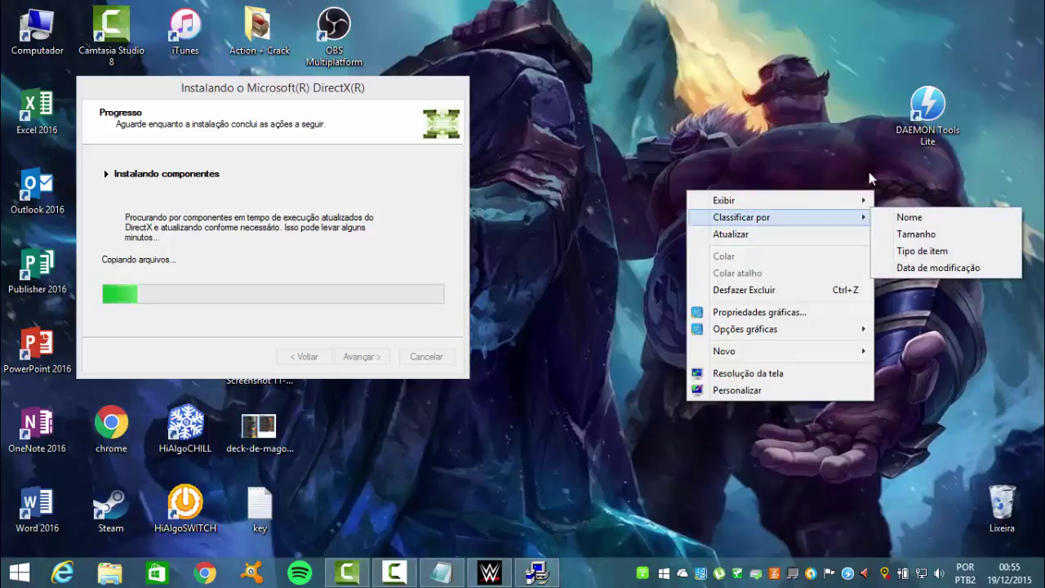
{"action": "left_click", "coordinate": [730, 235]}
{"action": "right_click", "coordinate": [665, 175]}
{"action": "left_click", "coordinate": [709, 218]}
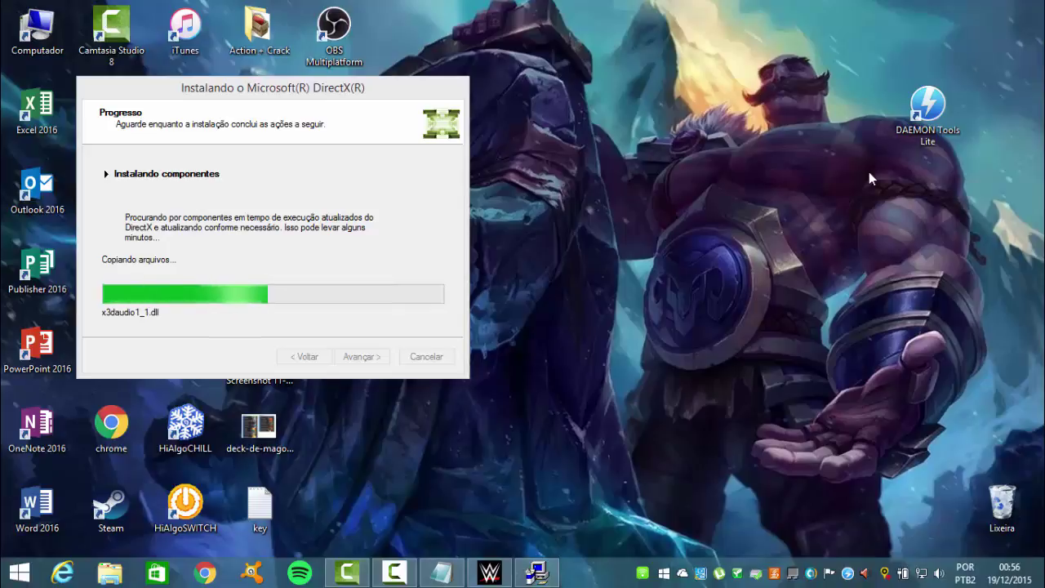
{"action": "right_click", "coordinate": [708, 193]}
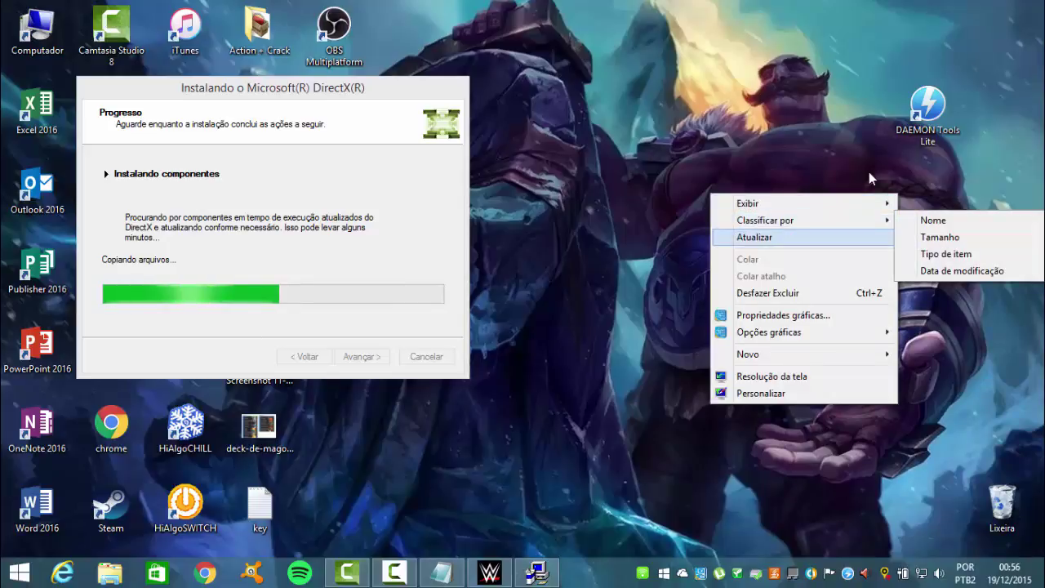
{"action": "left_click", "coordinate": [749, 235]}
{"action": "right_click", "coordinate": [692, 146]}
{"action": "left_click", "coordinate": [870, 183]}
{"action": "right_click", "coordinate": [878, 147]}
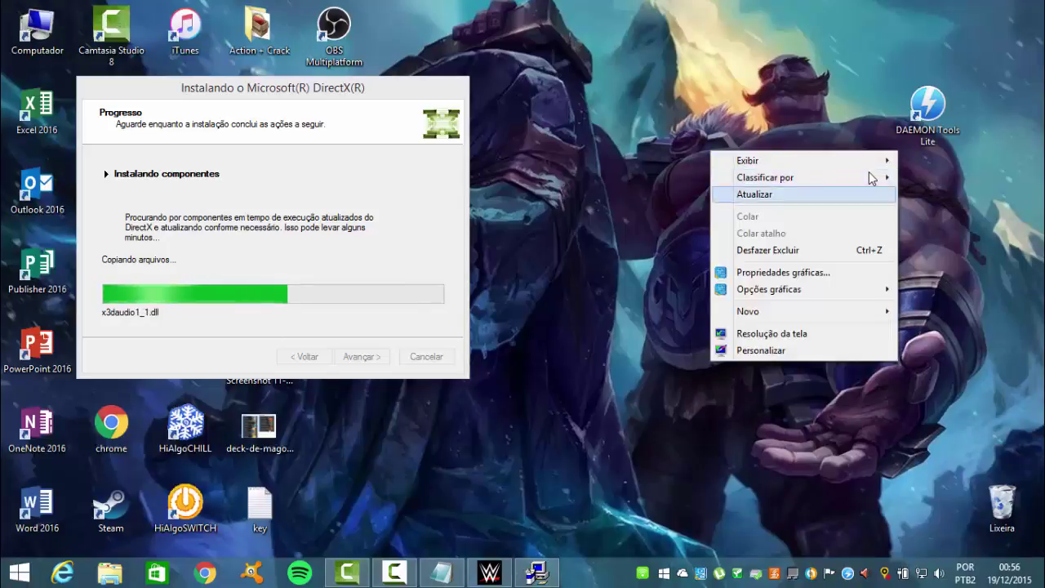
{"action": "left_click", "coordinate": [870, 183]}
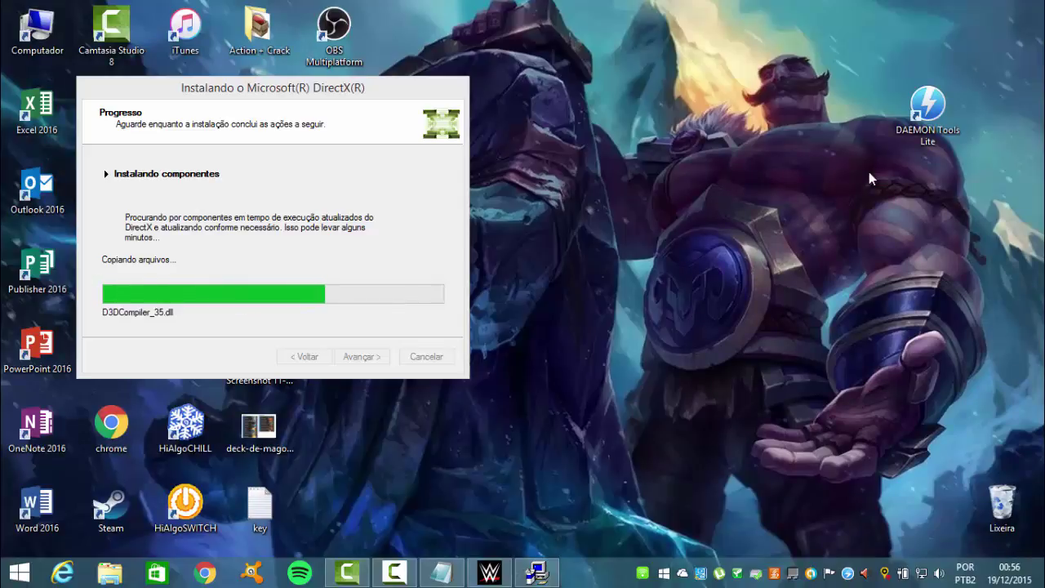
{"action": "key", "text": "Menu"}
{"action": "key", "text": "t"}
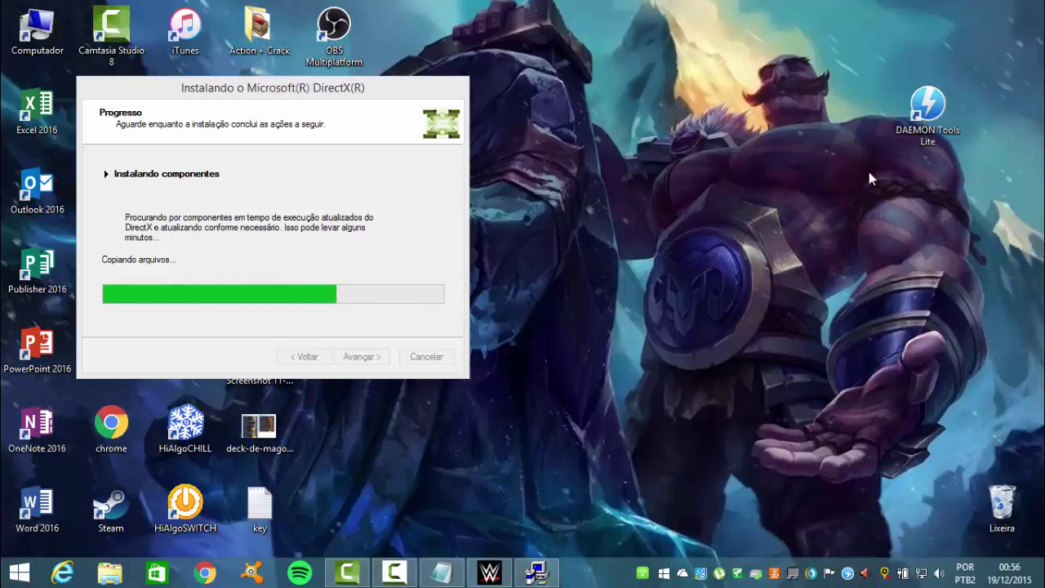
{"action": "right_click", "coordinate": [871, 179]}
{"action": "key", "text": "t"}
{"action": "right_click", "coordinate": [871, 179]}
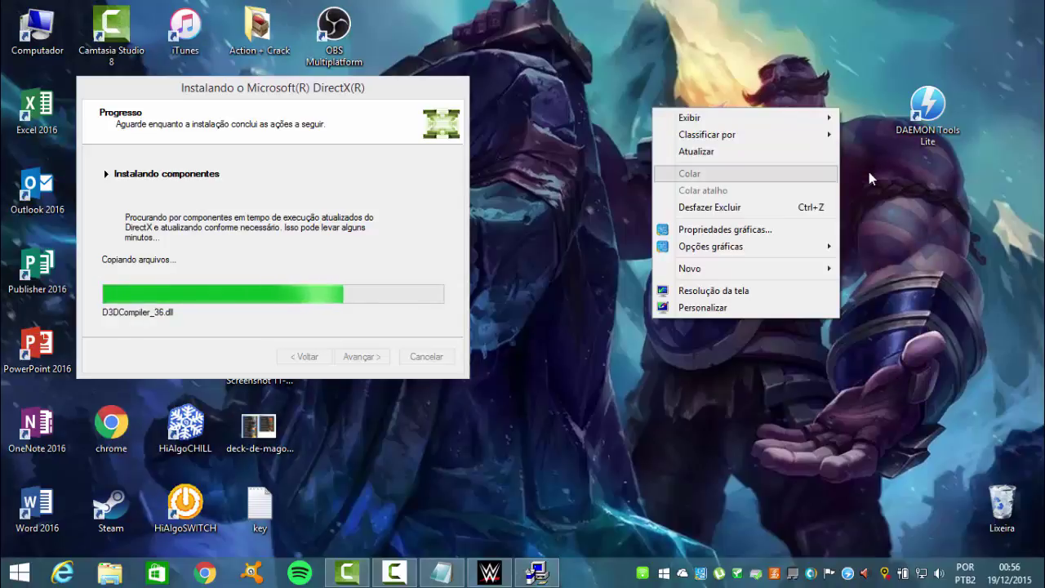
{"action": "key", "text": "t"}
{"action": "right_click", "coordinate": [870, 179]}
{"action": "key", "text": "t"}
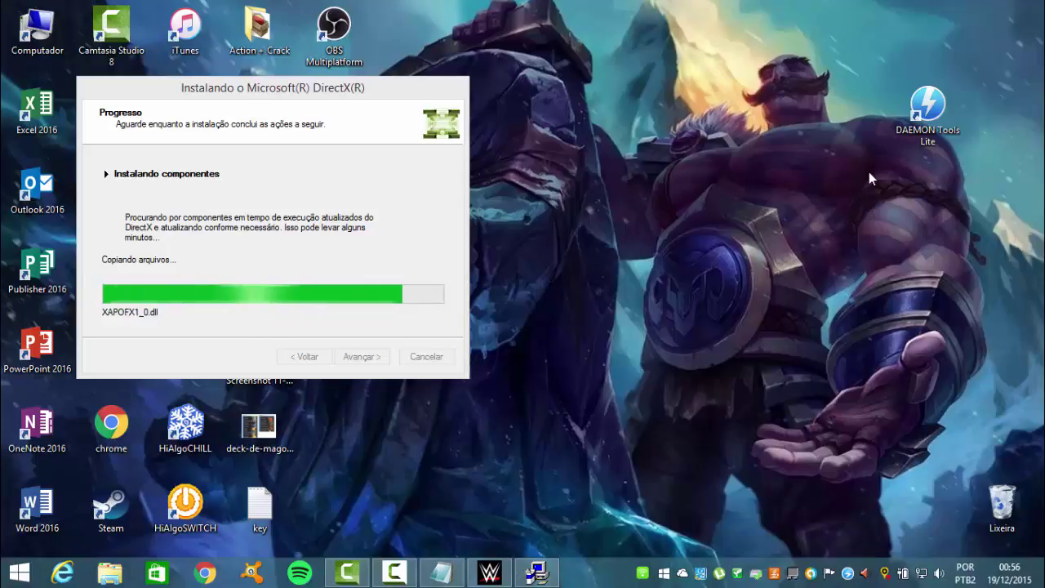
{"action": "right_click", "coordinate": [760, 220]}
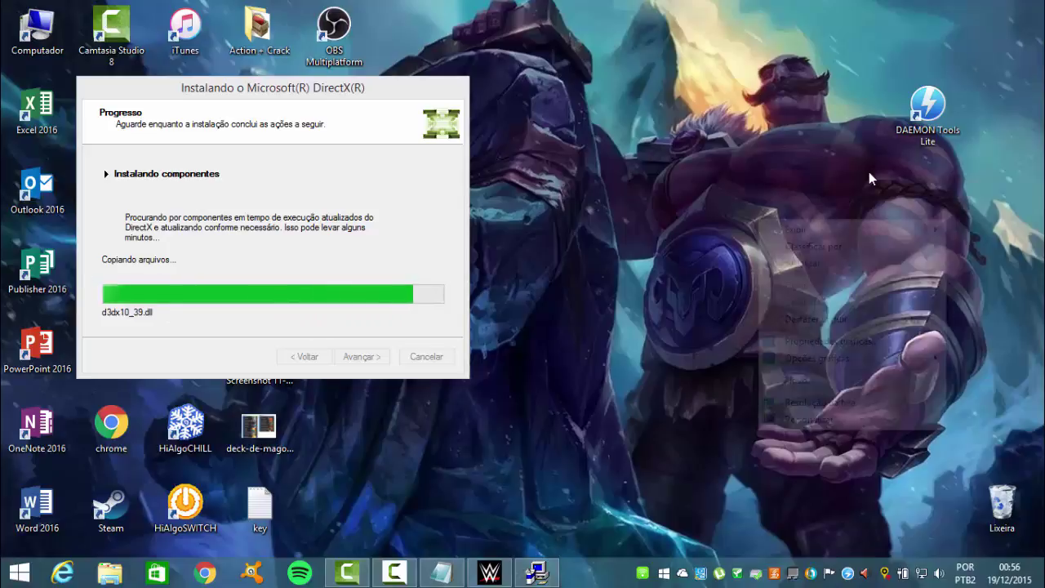
{"action": "left_click", "coordinate": [802, 264]}
{"action": "right_click", "coordinate": [679, 202]}
{"action": "left_click", "coordinate": [725, 245]}
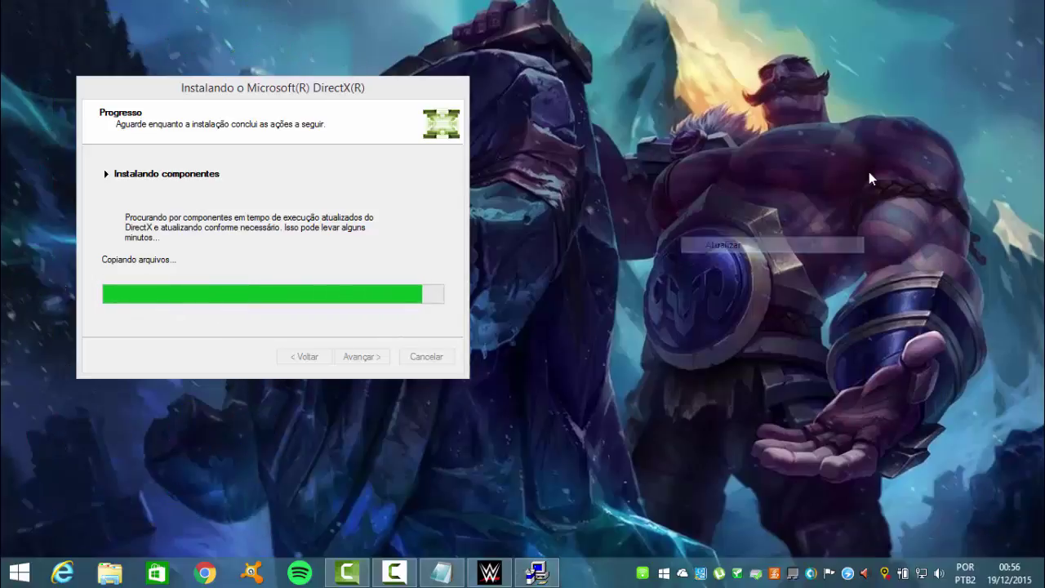
{"action": "right_click", "coordinate": [711, 238]}
{"action": "left_click", "coordinate": [755, 282]}
{"action": "right_click", "coordinate": [671, 191]}
{"action": "left_click", "coordinate": [714, 235]}
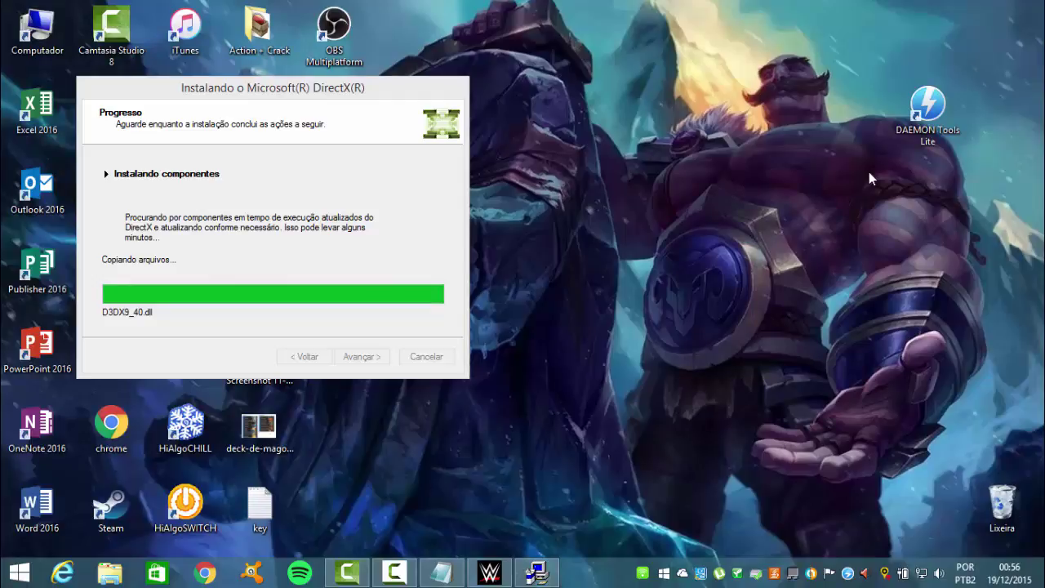
{"action": "right_click", "coordinate": [877, 132]}
{"action": "left_click", "coordinate": [870, 177]}
{"action": "right_click", "coordinate": [870, 175]}
{"action": "left_click", "coordinate": [866, 218]}
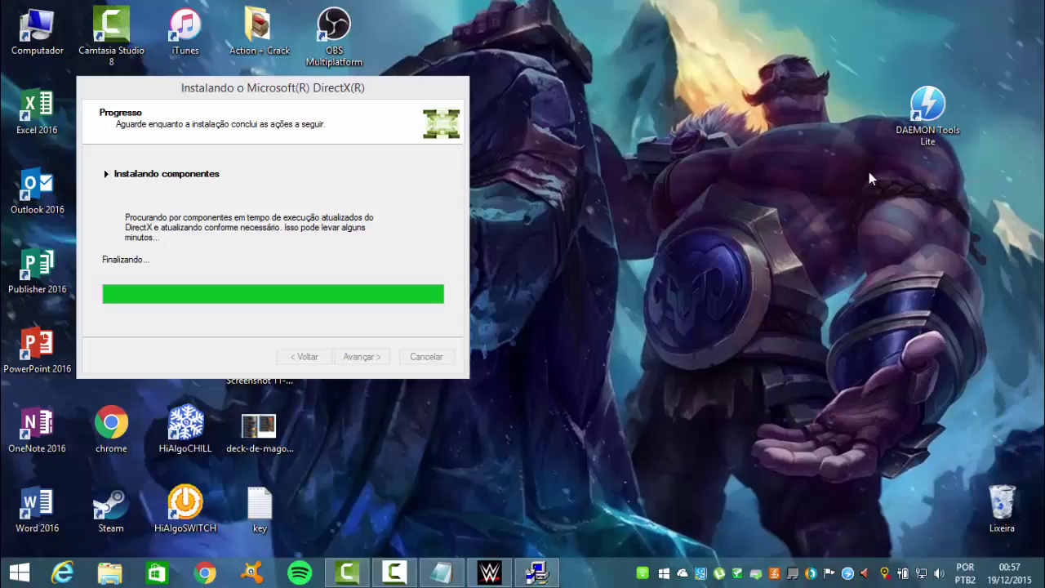
{"action": "right_click", "coordinate": [841, 202]}
{"action": "left_click", "coordinate": [886, 247]}
{"action": "right_click", "coordinate": [804, 178]}
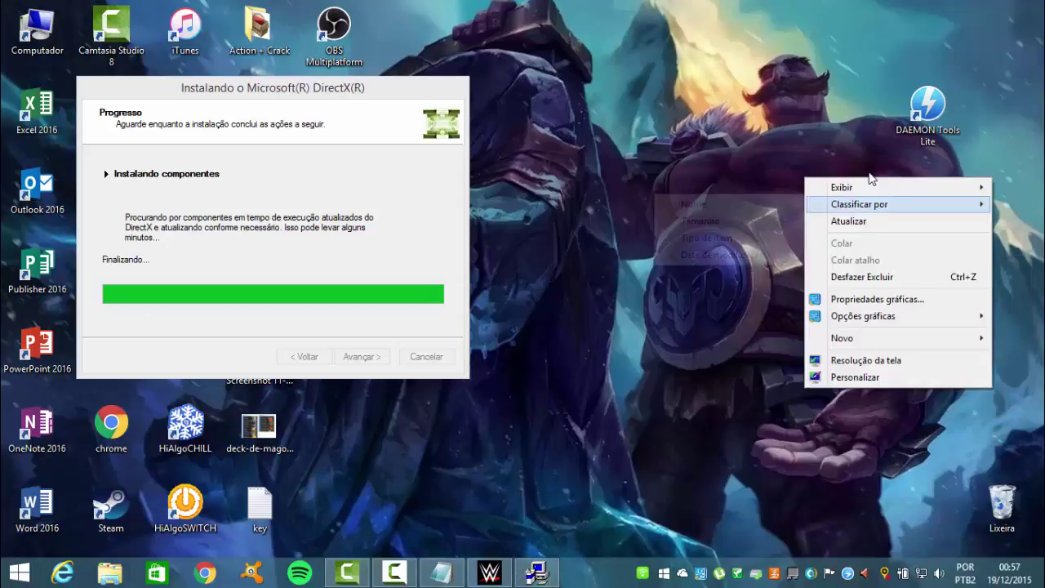
{"action": "mouse_move", "coordinate": [859, 204]}
{"action": "left_click", "coordinate": [849, 221]}
{"action": "right_click", "coordinate": [634, 169]}
{"action": "left_click", "coordinate": [679, 212]}
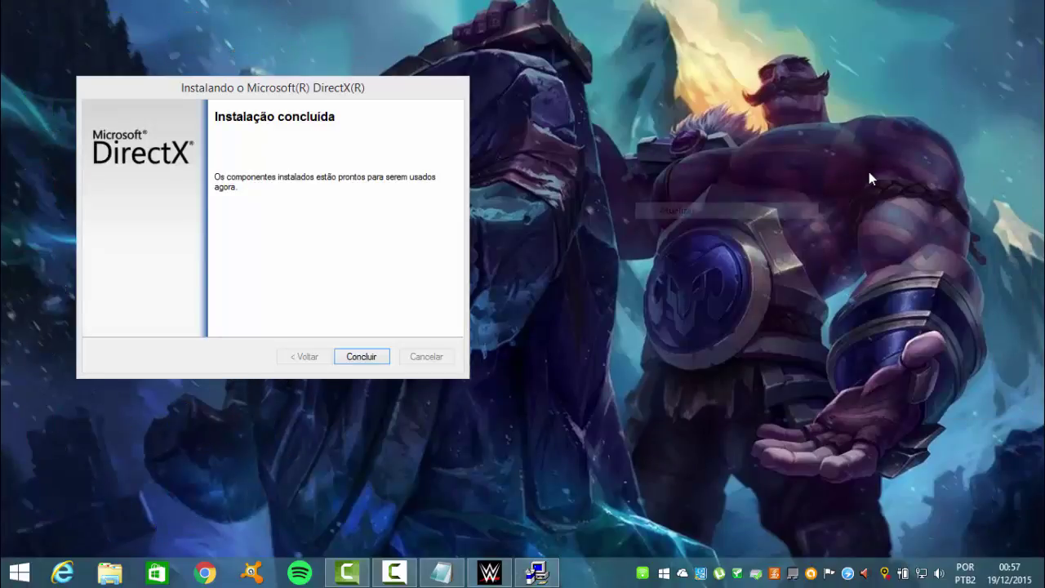
{"action": "right_click", "coordinate": [698, 215]}
{"action": "left_click", "coordinate": [742, 258]}
{"action": "right_click", "coordinate": [617, 189]}
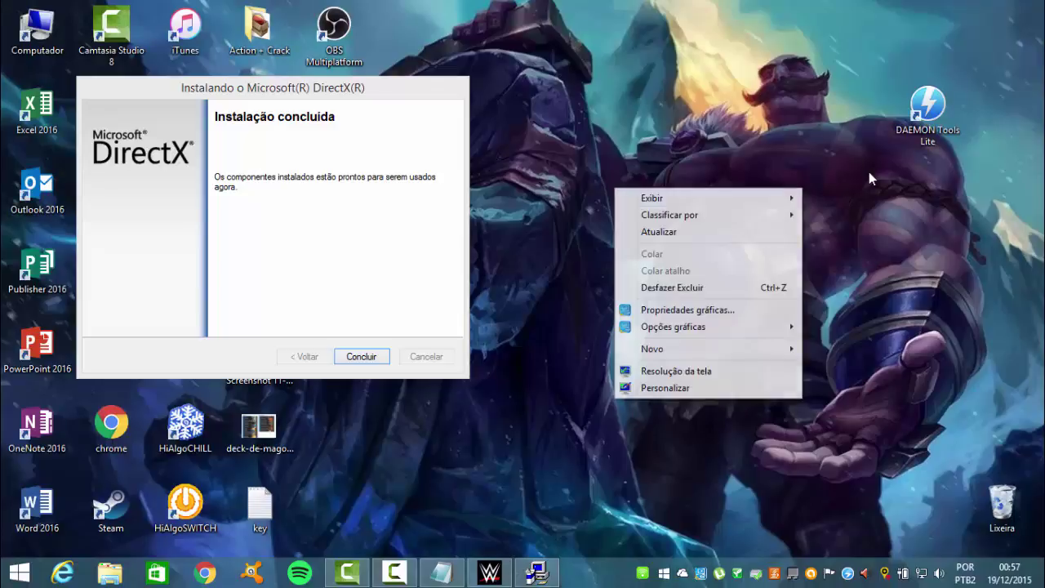
{"action": "left_click", "coordinate": [659, 232]}
{"action": "right_click", "coordinate": [637, 220]}
{"action": "left_click", "coordinate": [680, 264]}
{"action": "right_click", "coordinate": [636, 243]}
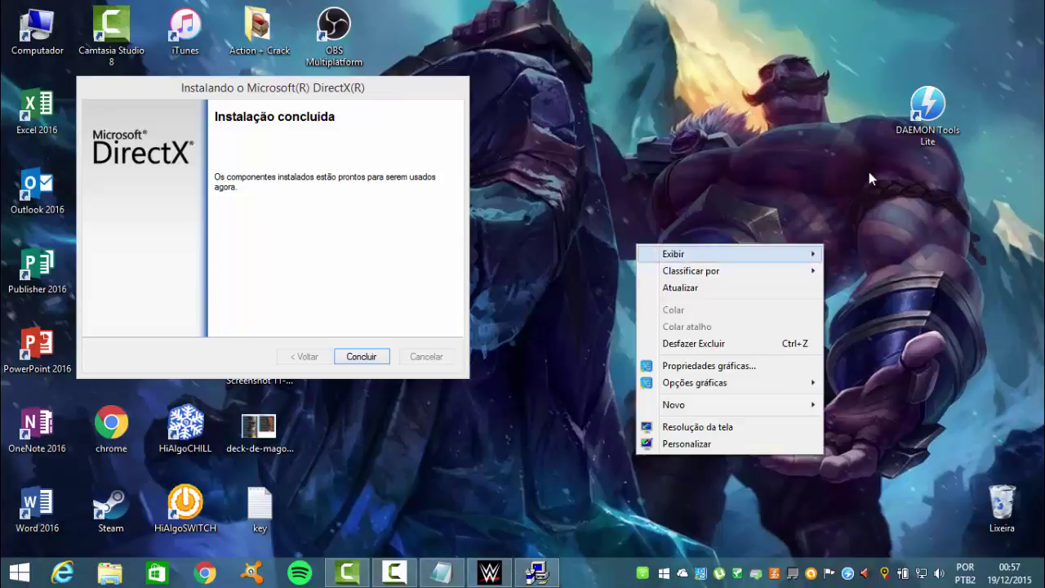
{"action": "left_click", "coordinate": [680, 287]}
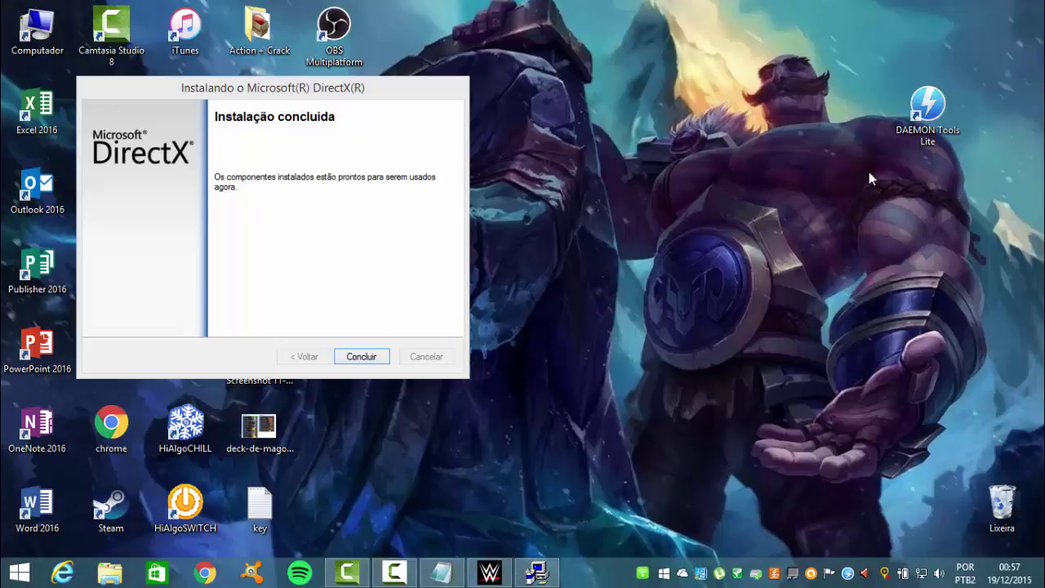
{"action": "right_click", "coordinate": [613, 161]}
{"action": "left_click", "coordinate": [653, 204]}
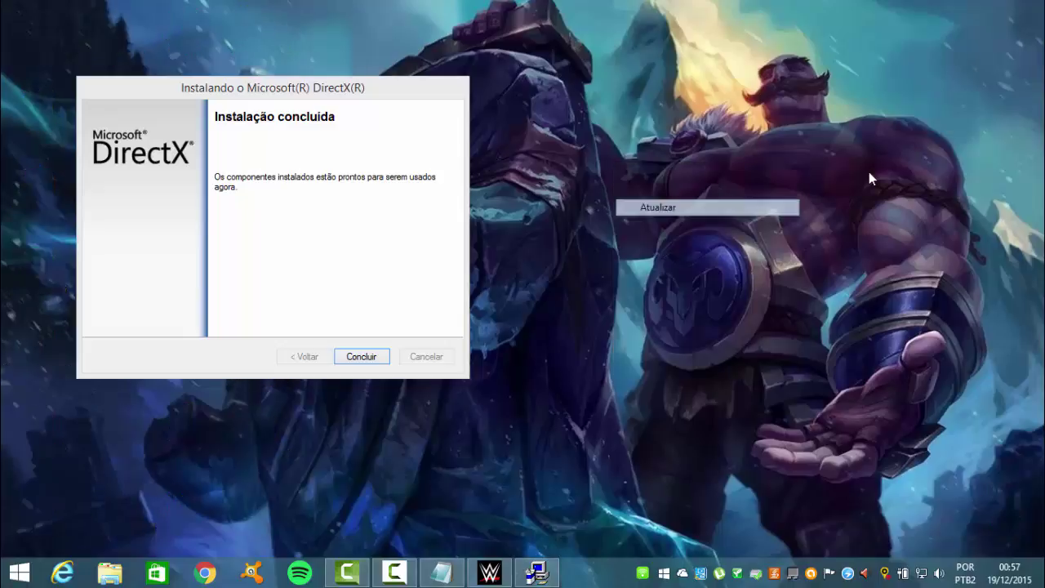
{"action": "right_click", "coordinate": [871, 178]}
{"action": "left_click", "coordinate": [728, 212]}
{"action": "right_click", "coordinate": [651, 204]}
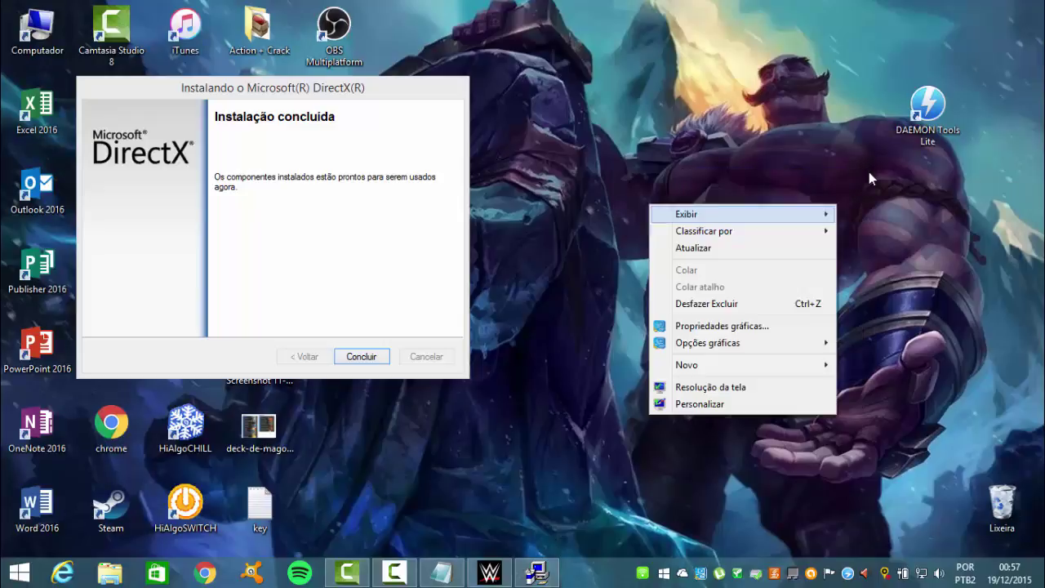
- Finish the DirectX installation and start repairing the Microsoft Visual C++ 2012 Redistributable (x64)
{"action": "left_click", "coordinate": [693, 247]}
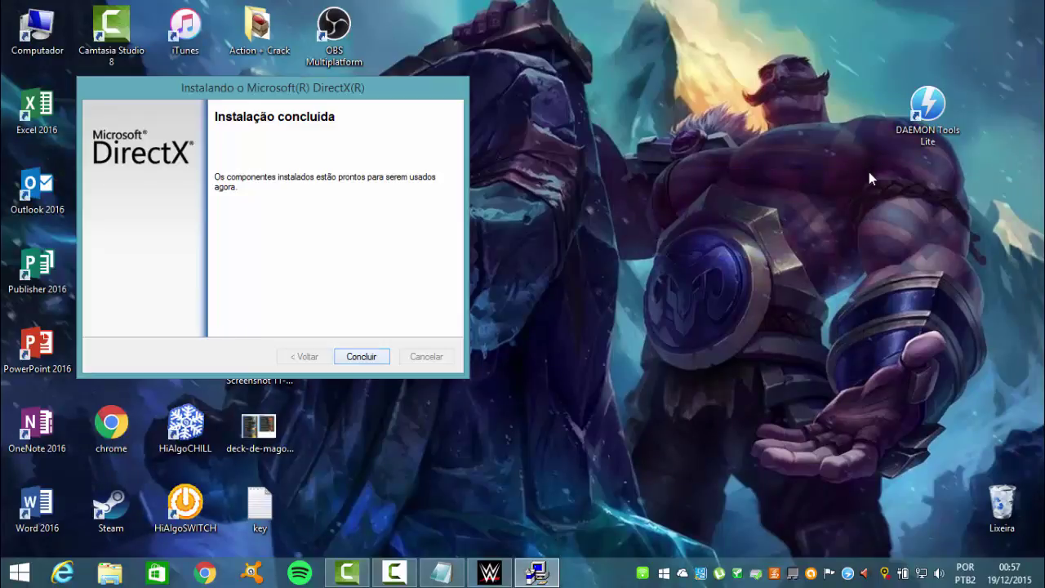
{"action": "key", "text": "Return"}
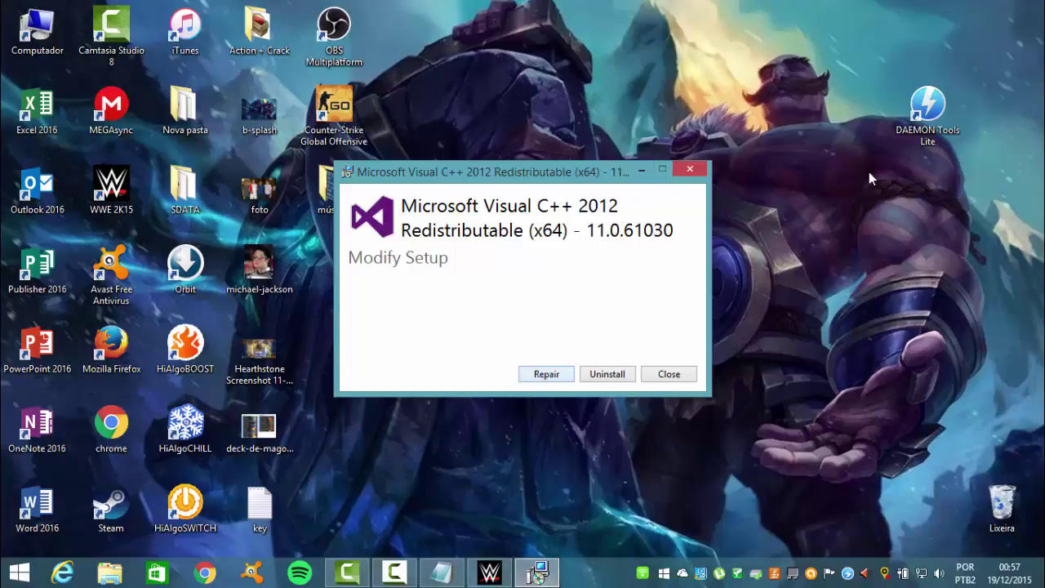
{"action": "key", "text": "Return"}
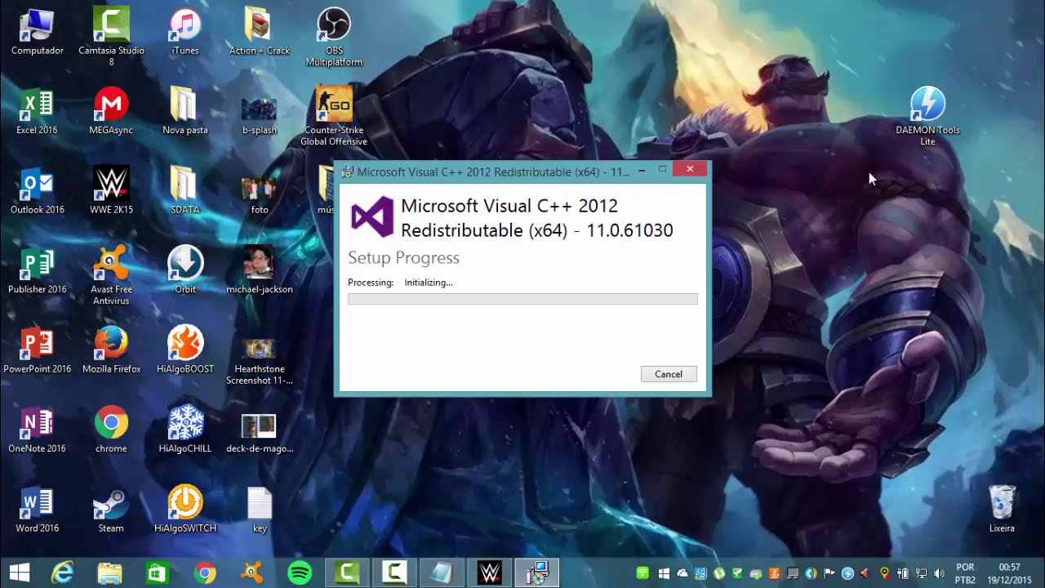
- Move the DAEMON Tools Lite shortcut to the desktop's upper-right corner and the WWE 2K15 shortcut to the empty desktop area
{"action": "right_click", "coordinate": [870, 175]}
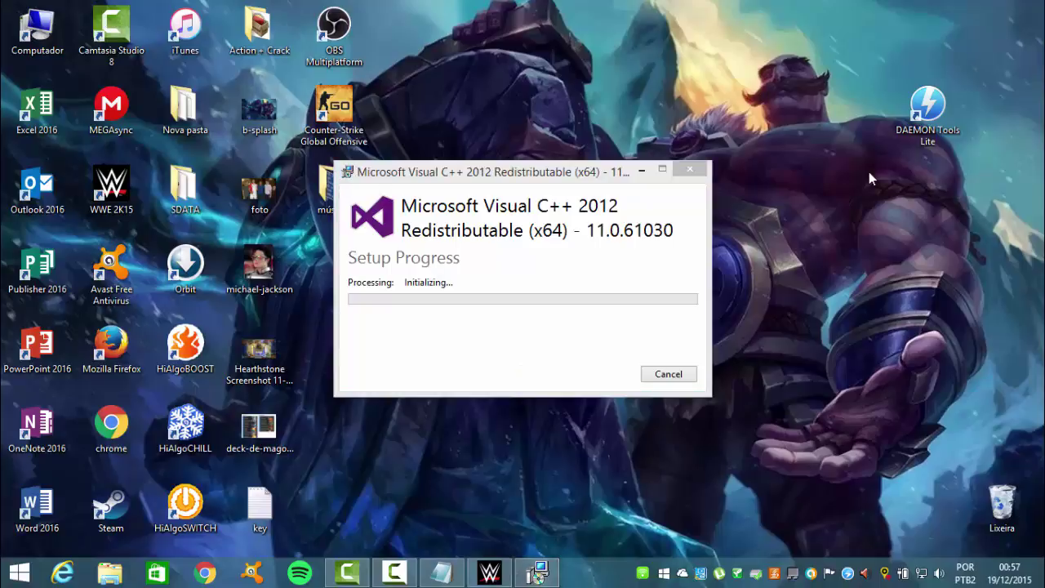
{"action": "left_click", "coordinate": [870, 238]}
{"action": "right_click", "coordinate": [870, 175]}
{"action": "left_click", "coordinate": [870, 174]}
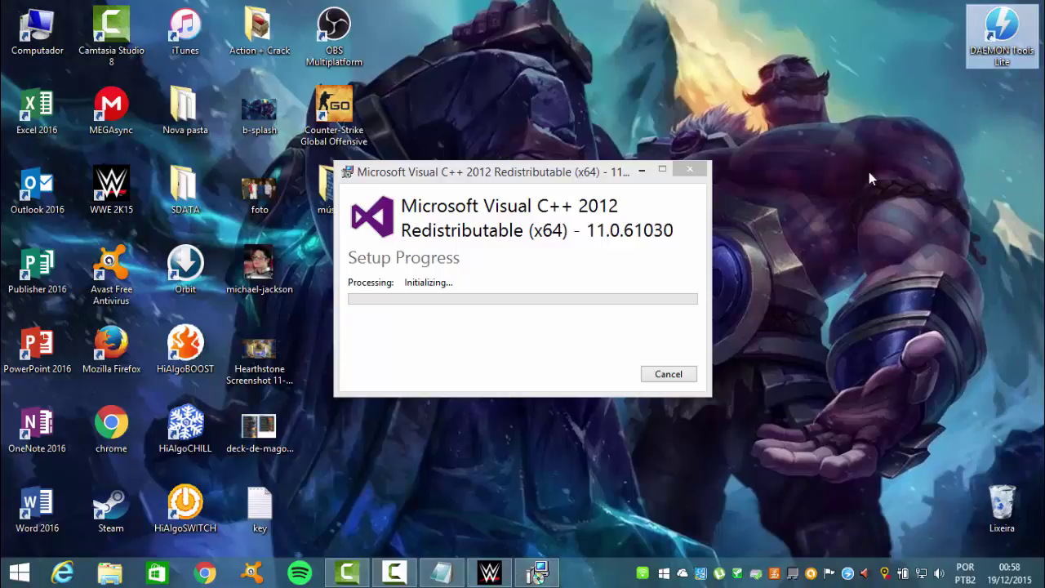
{"action": "right_click", "coordinate": [845, 83]}
{"action": "left_click", "coordinate": [888, 126]}
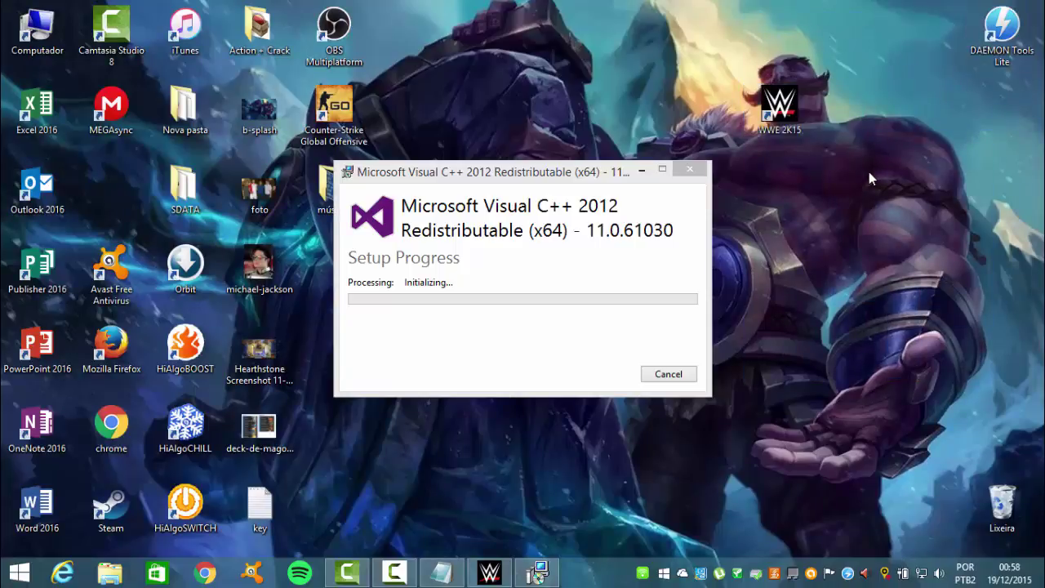
{"action": "mouse_move", "coordinate": [989, 430]}
{"action": "left_mouse_down"}
{"action": "mouse_move", "coordinate": [869, 149]}
{"action": "mouse_move", "coordinate": [764, 1]}
{"action": "mouse_move", "coordinate": [628, 150]}
{"action": "mouse_move", "coordinate": [647, 1]}
{"action": "left_mouse_up"}
{"action": "right_click", "coordinate": [858, 230]}
{"action": "left_click", "coordinate": [901, 275]}
{"action": "right_click", "coordinate": [854, 266]}
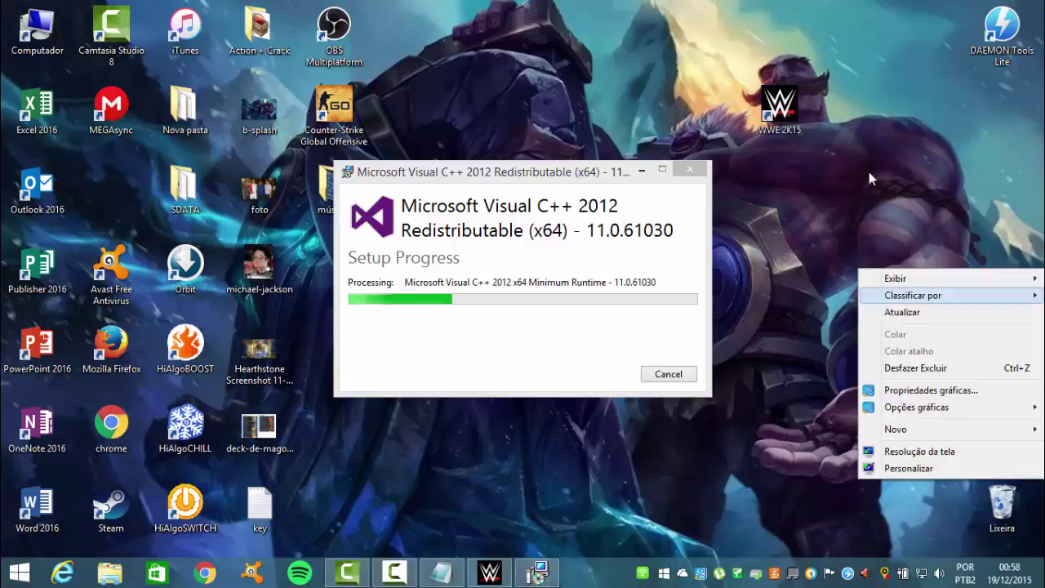
{"action": "left_click", "coordinate": [882, 313]}
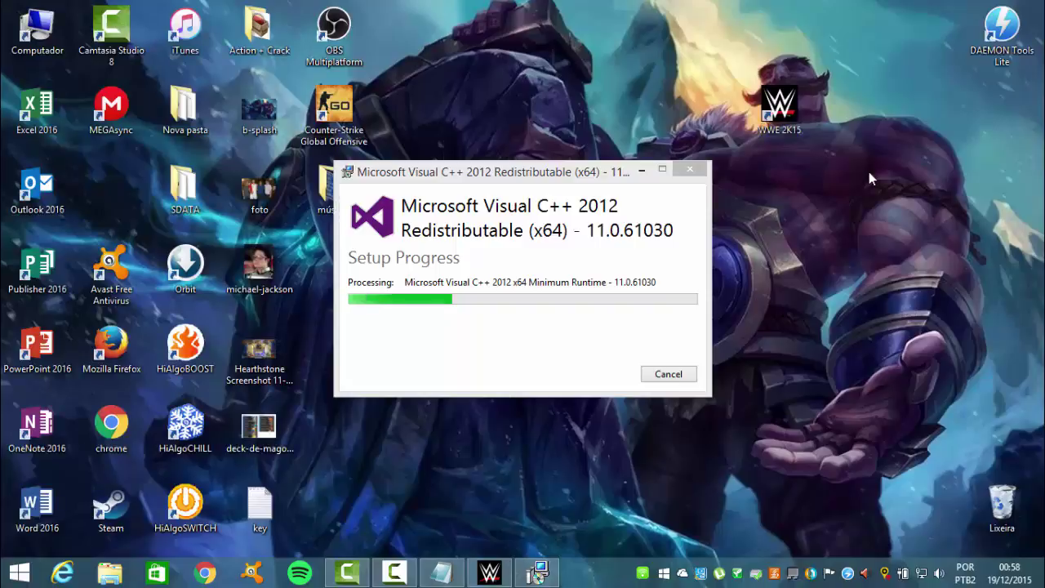
{"action": "right_click", "coordinate": [853, 219]}
{"action": "left_click", "coordinate": [881, 264]}
{"action": "right_click", "coordinate": [844, 237]}
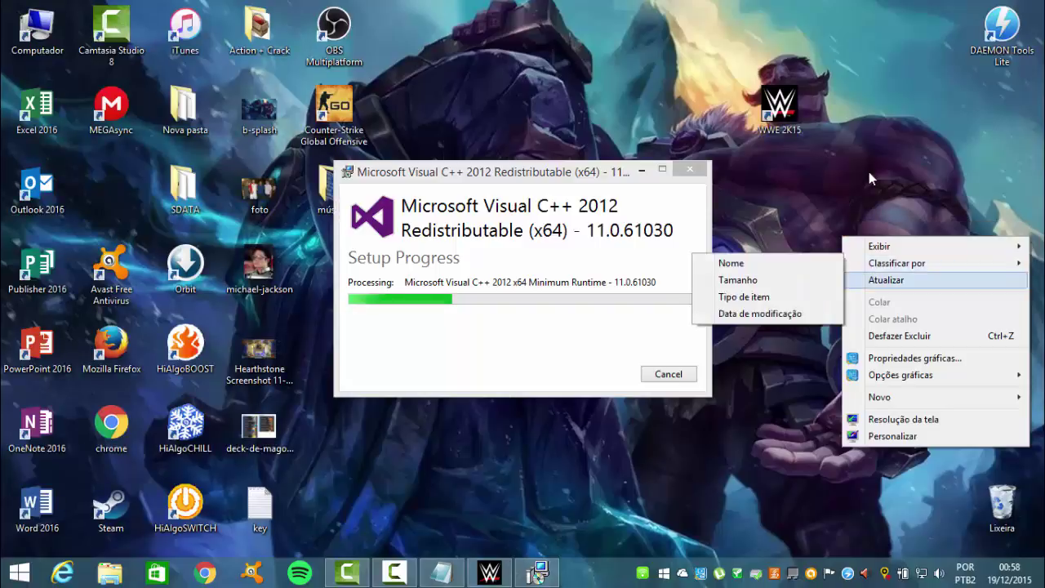
{"action": "left_click", "coordinate": [885, 280]}
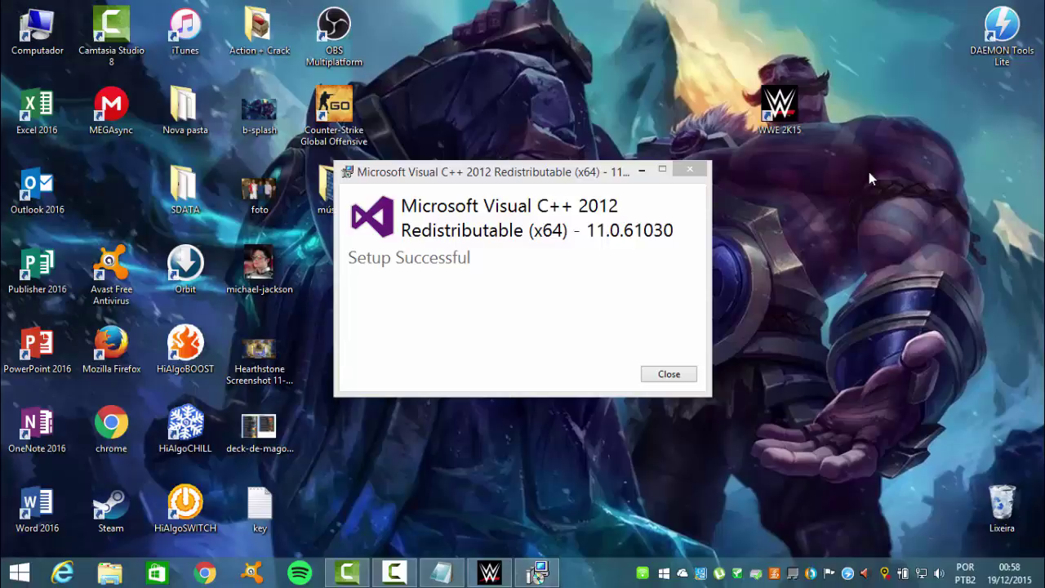
- Close the x64 redistributable setup and start repairing the Microsoft Visual C++ 2012 Redistributable (x86)
{"action": "right_click", "coordinate": [869, 226]}
{"action": "left_click", "coordinate": [898, 272]}
{"action": "key", "text": "Return"}
{"action": "key", "text": "Menu"}
{"action": "key", "text": "Down"}
{"action": "key", "text": "Down"}
{"action": "key", "text": "Down"}
{"action": "key", "text": "Return"}
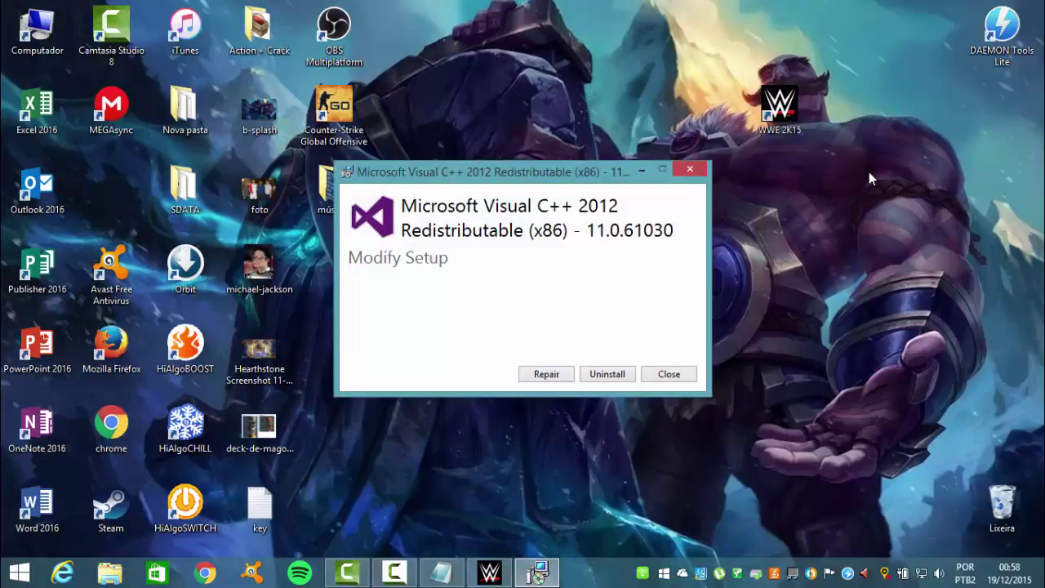
{"action": "key", "text": "Return"}
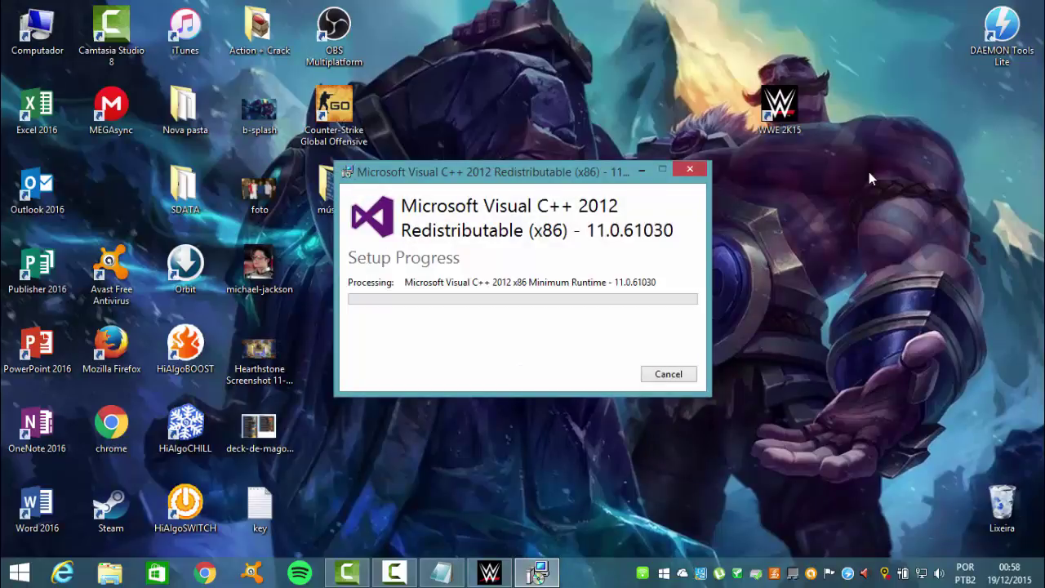
{"action": "left_click", "coordinate": [870, 178]}
{"action": "key", "text": "Menu"}
{"action": "key", "text": "Down"}
{"action": "key", "text": "Down"}
{"action": "key", "text": "Down"}
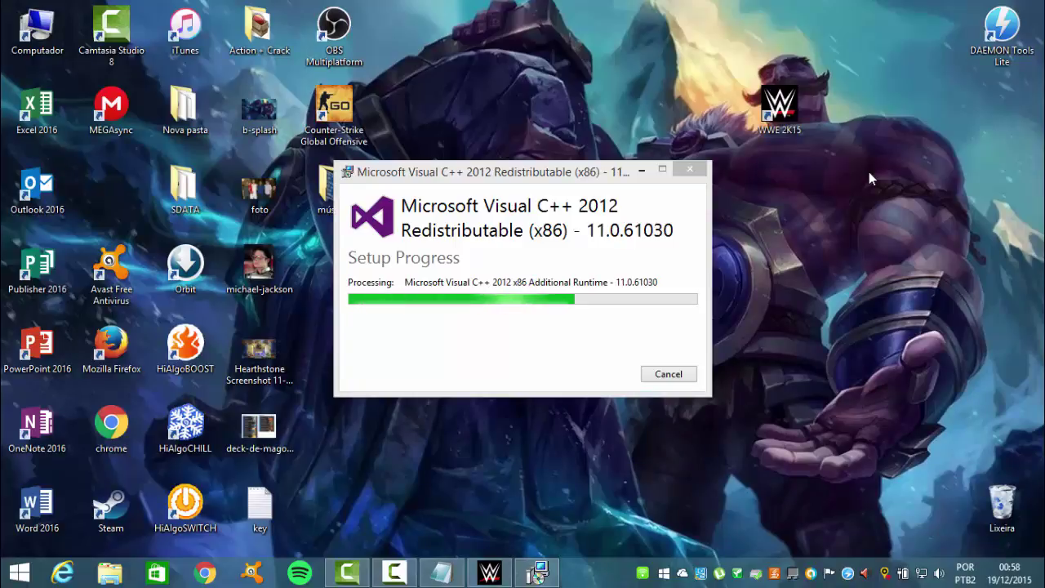
- Switch to the untitled Notepad note listing the system requirements and close it without saving
{"action": "key", "text": "alt+Tab"}
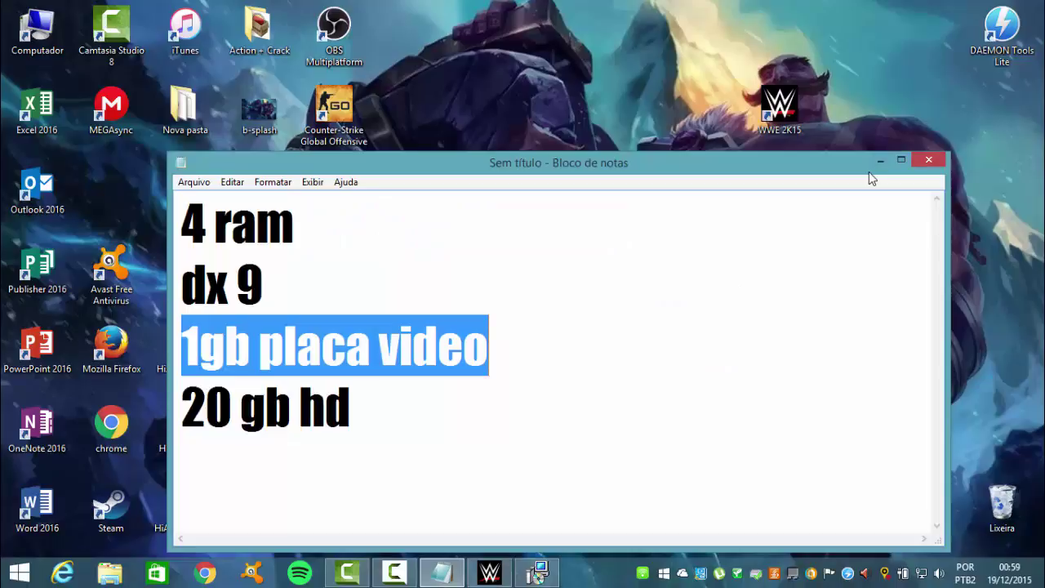
{"action": "key", "text": "alt+F4"}
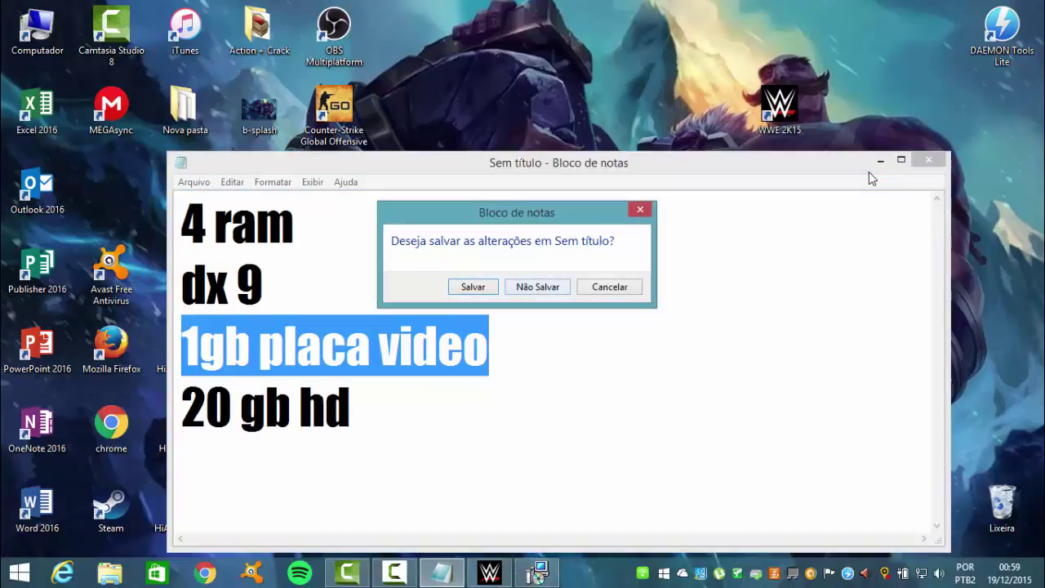
{"action": "key", "text": "n"}
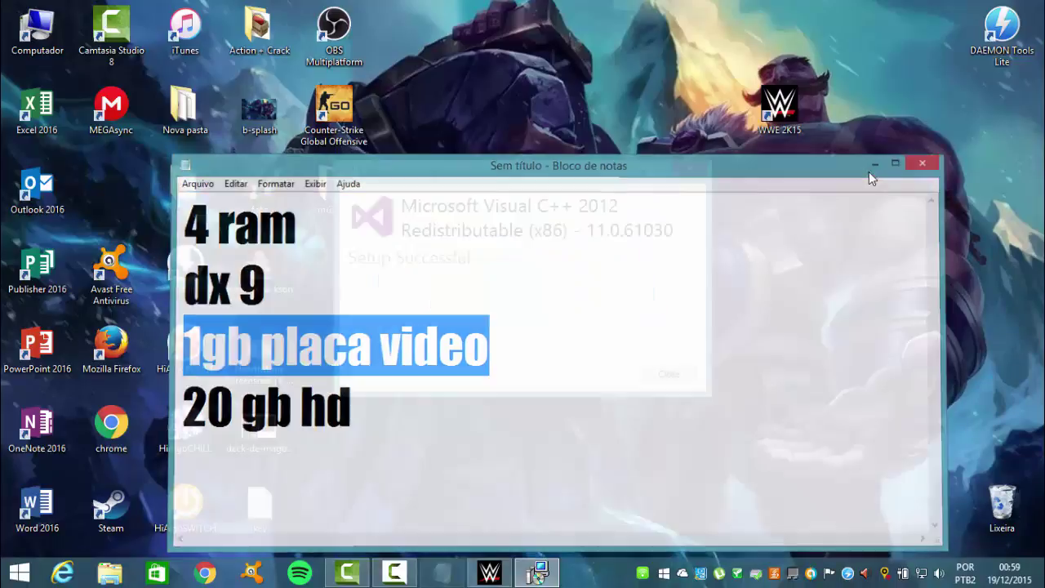
{"action": "right_click", "coordinate": [819, 240]}
{"action": "left_click", "coordinate": [862, 284]}
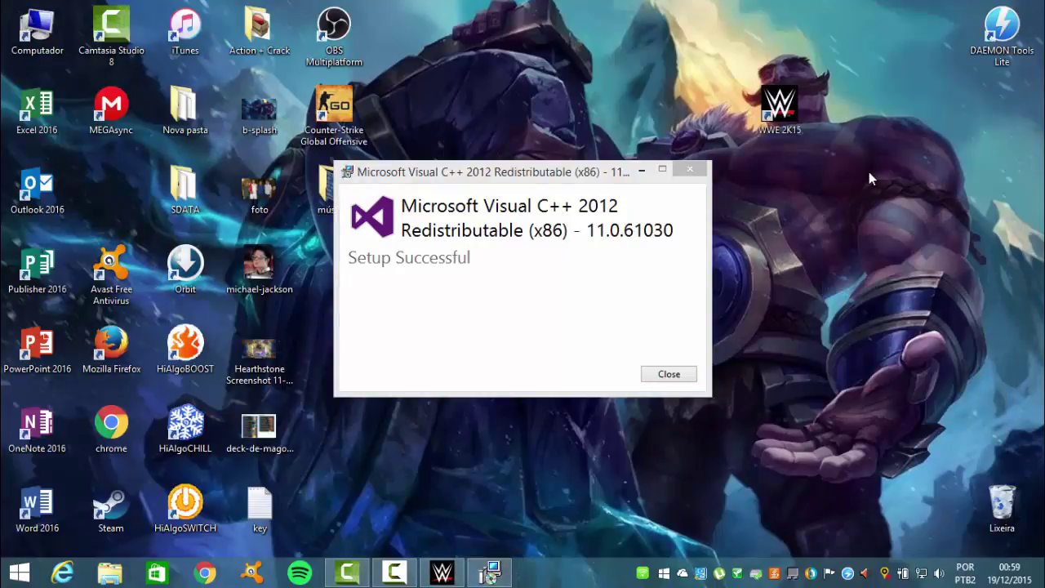
{"action": "right_click", "coordinate": [840, 267]}
{"action": "left_click", "coordinate": [883, 311]}
{"action": "key", "text": "Menu"}
{"action": "key", "text": "Down"}
{"action": "key", "text": "Down"}
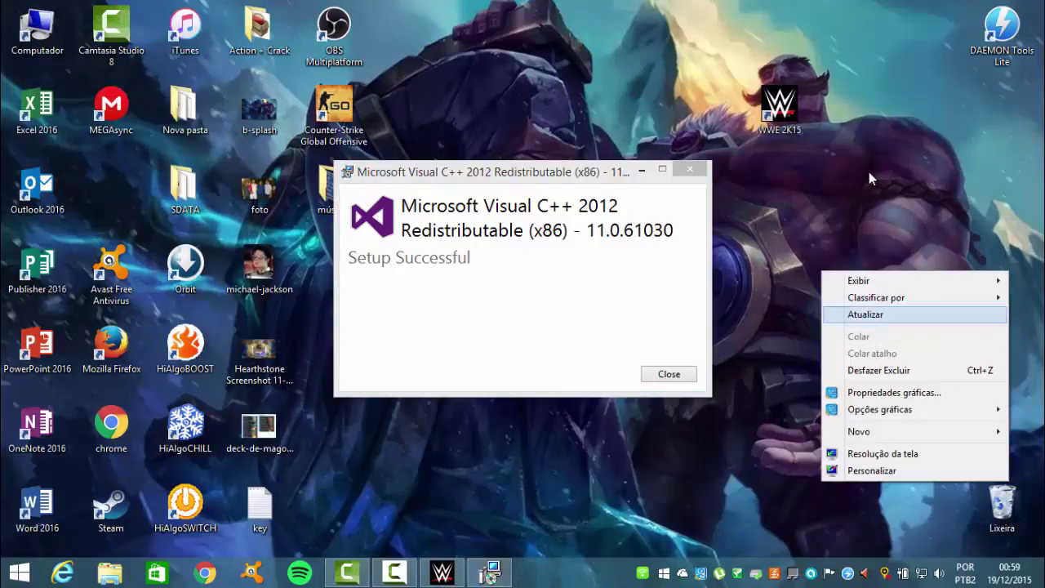
{"action": "key", "text": "Return"}
{"action": "key", "text": "Menu"}
{"action": "key", "text": "Down"}
{"action": "key", "text": "Down"}
{"action": "key", "text": "Return"}
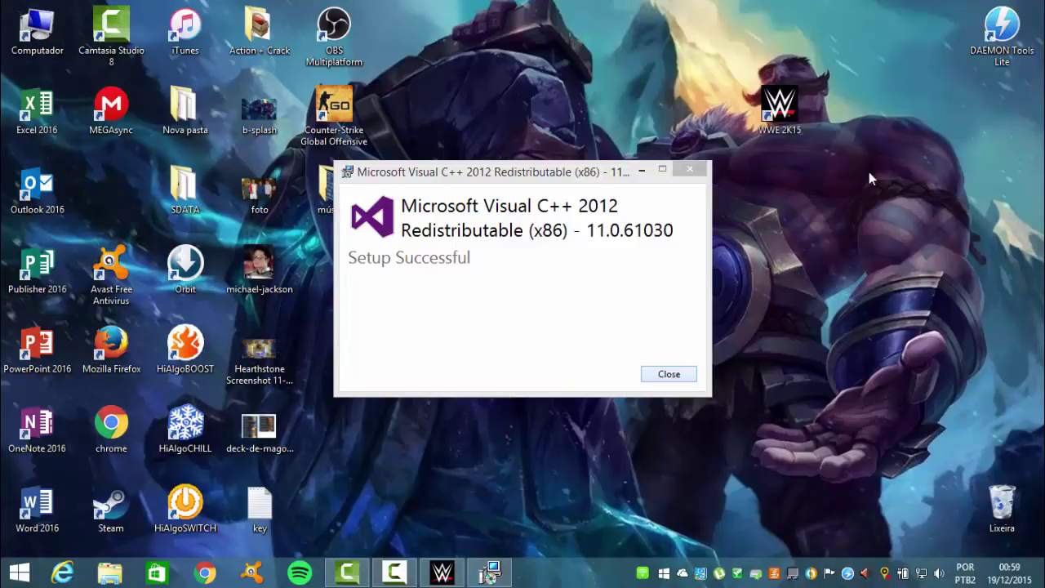
- Close the Visual C++ 2012 x86 setup and move the WWE 2K15 shortcut towards the middle of the desktop
{"action": "left_click", "coordinate": [668, 374]}
{"action": "left_click_drag", "start_coordinate": [604, 296], "coordinate": [963, 119]}
{"action": "mouse_move", "coordinate": [923, 171]}
{"action": "left_mouse_down"}
{"action": "mouse_move", "coordinate": [746, 361]}
{"action": "mouse_move", "coordinate": [804, 72]}
{"action": "mouse_move", "coordinate": [855, 54]}
{"action": "mouse_move", "coordinate": [803, 297]}
{"action": "mouse_move", "coordinate": [432, 560]}
{"action": "mouse_move", "coordinate": [2, 558]}
{"action": "mouse_move", "coordinate": [433, 28]}
{"action": "mouse_move", "coordinate": [737, 182]}
{"action": "mouse_move", "coordinate": [625, 524]}
{"action": "left_mouse_up"}
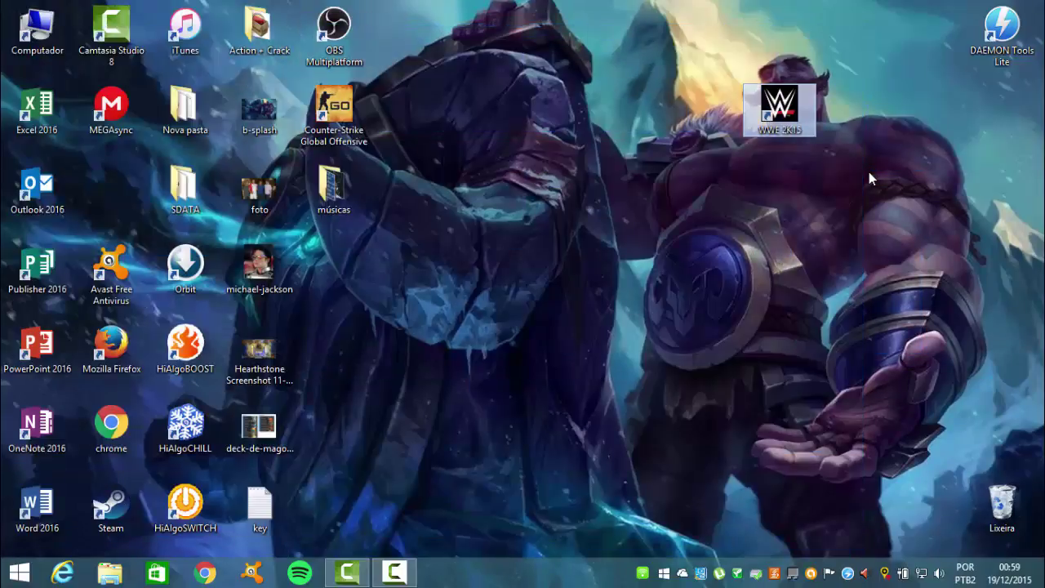
{"action": "mouse_move", "coordinate": [780, 106]}
{"action": "left_mouse_down"}
{"action": "mouse_move", "coordinate": [567, 203]}
{"action": "mouse_move", "coordinate": [705, 107]}
{"action": "mouse_move", "coordinate": [637, 266]}
{"action": "left_mouse_up"}
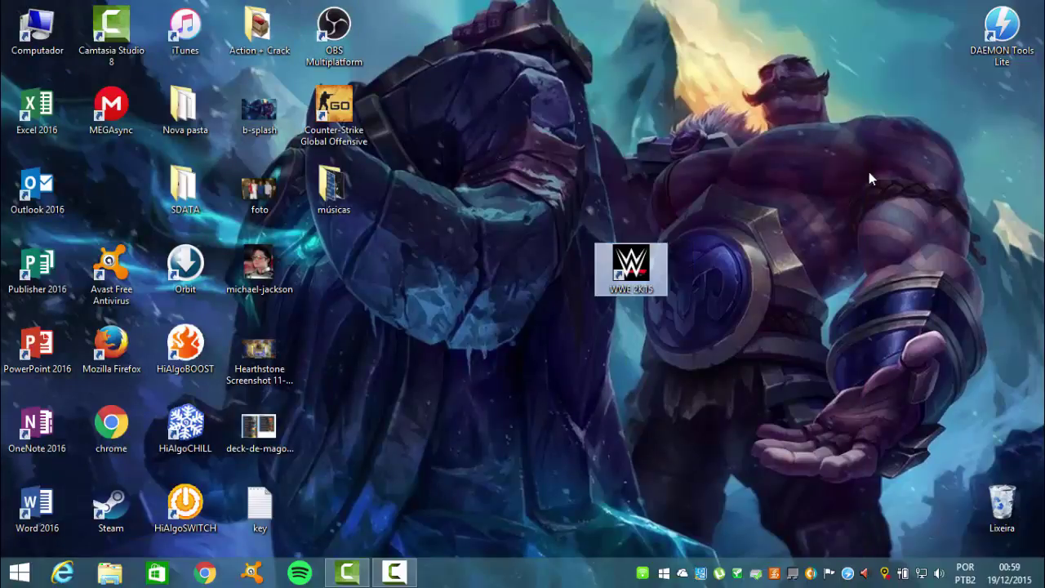
{"action": "left_click_drag", "start_coordinate": [566, 159], "coordinate": [1043, 559]}
{"action": "left_click_drag", "start_coordinate": [792, 206], "coordinate": [584, 2]}
{"action": "left_click_drag", "start_coordinate": [716, 112], "coordinate": [503, 556]}
{"action": "mouse_move", "coordinate": [483, 468]}
{"action": "left_mouse_down"}
{"action": "mouse_move", "coordinate": [582, 392]}
{"action": "mouse_move", "coordinate": [778, 197]}
{"action": "left_mouse_up"}
{"action": "left_click_drag", "start_coordinate": [811, 149], "coordinate": [566, 463]}
{"action": "left_click_drag", "start_coordinate": [755, 153], "coordinate": [602, 432]}
{"action": "left_click_drag", "start_coordinate": [780, 132], "coordinate": [602, 390]}
{"action": "mouse_move", "coordinate": [529, 472]}
{"action": "left_mouse_down"}
{"action": "mouse_move", "coordinate": [741, 165]}
{"action": "mouse_move", "coordinate": [615, 470]}
{"action": "mouse_move", "coordinate": [719, 196]}
{"action": "mouse_move", "coordinate": [594, 458]}
{"action": "left_mouse_up"}
{"action": "left_click", "coordinate": [870, 178]}
{"action": "left_click_drag", "start_coordinate": [660, 67], "coordinate": [485, 465]}
{"action": "left_click_drag", "start_coordinate": [484, 527], "coordinate": [898, 271]}
{"action": "mouse_move", "coordinate": [728, 172]}
{"action": "left_mouse_down"}
{"action": "mouse_move", "coordinate": [697, 479]}
{"action": "mouse_move", "coordinate": [635, 491]}
{"action": "left_mouse_up"}
{"action": "right_click", "coordinate": [498, 262]}
{"action": "left_click", "coordinate": [542, 305]}
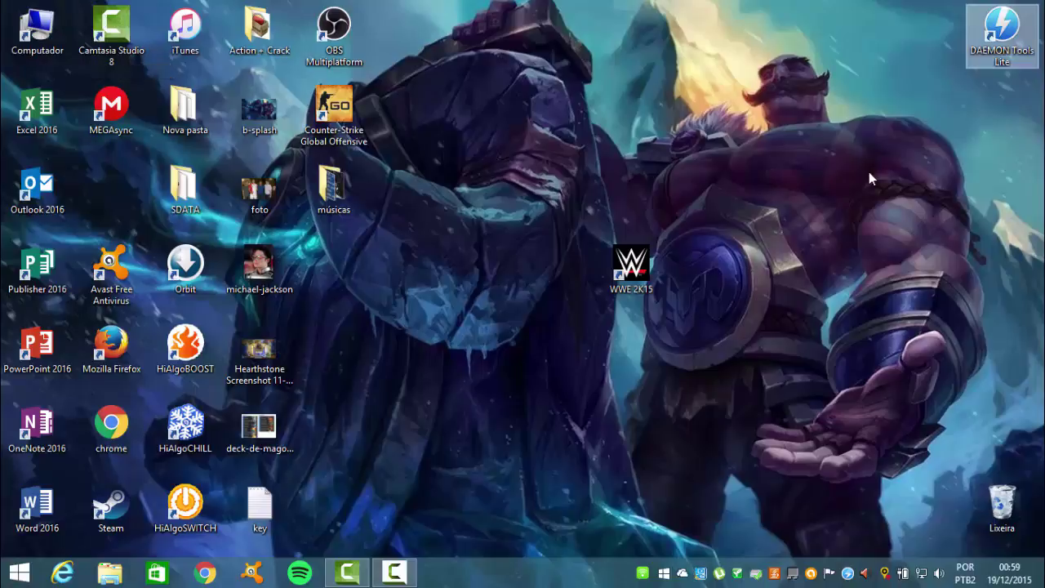
- Move the DAEMON Tools Lite shortcut into the gap between the MEGAsync and Avast Free Antivirus icons, and refresh the desktop
{"action": "left_click_drag", "start_coordinate": [169, 217], "coordinate": [112, 187]}
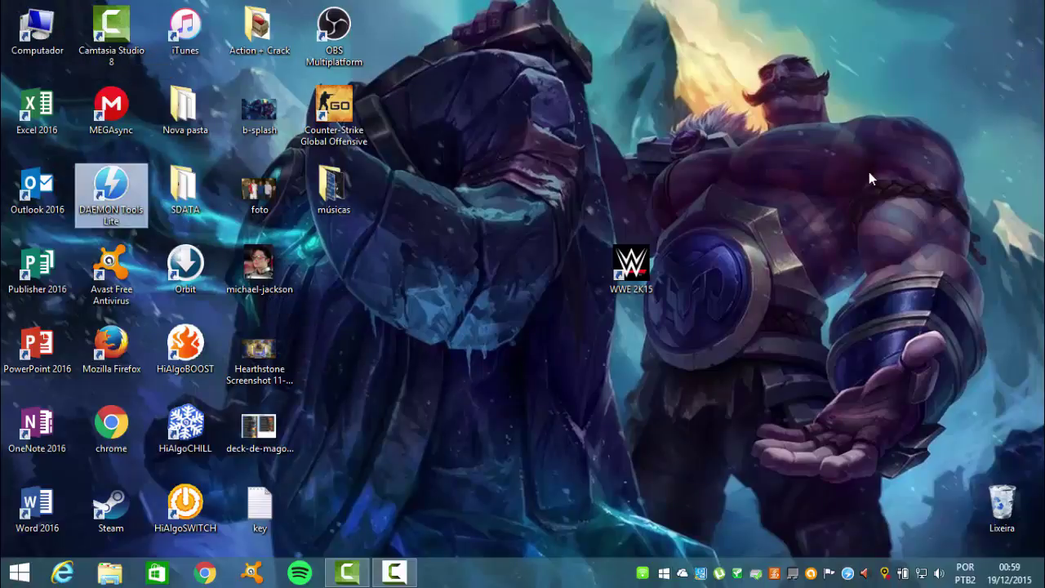
{"action": "right_click", "coordinate": [511, 124]}
{"action": "left_click", "coordinate": [555, 168]}
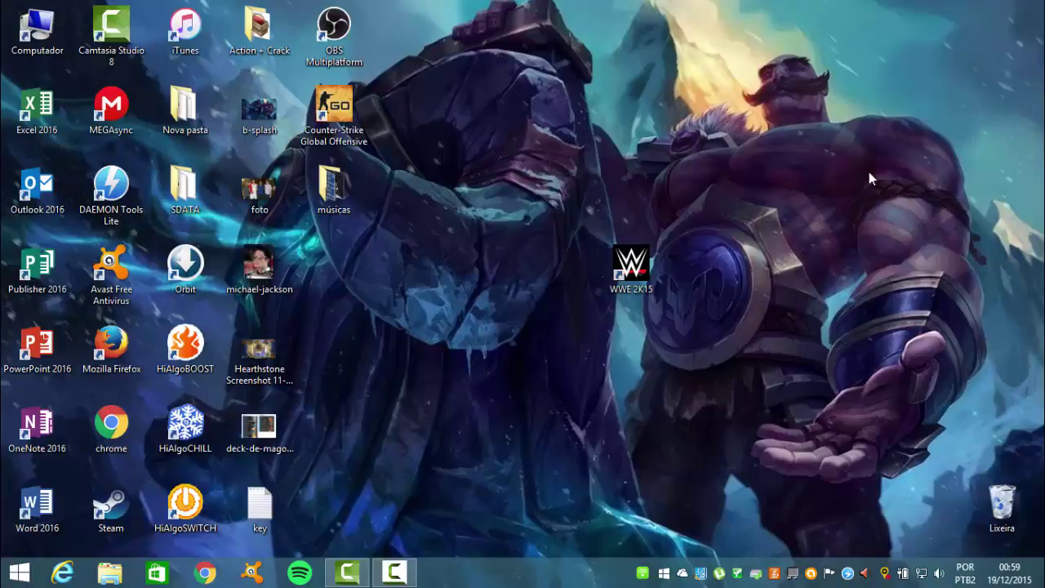
- Open File Explorer and open the WWE 2K15 BD-ROM drive (E:) in a new window
{"action": "key", "text": "super+e"}
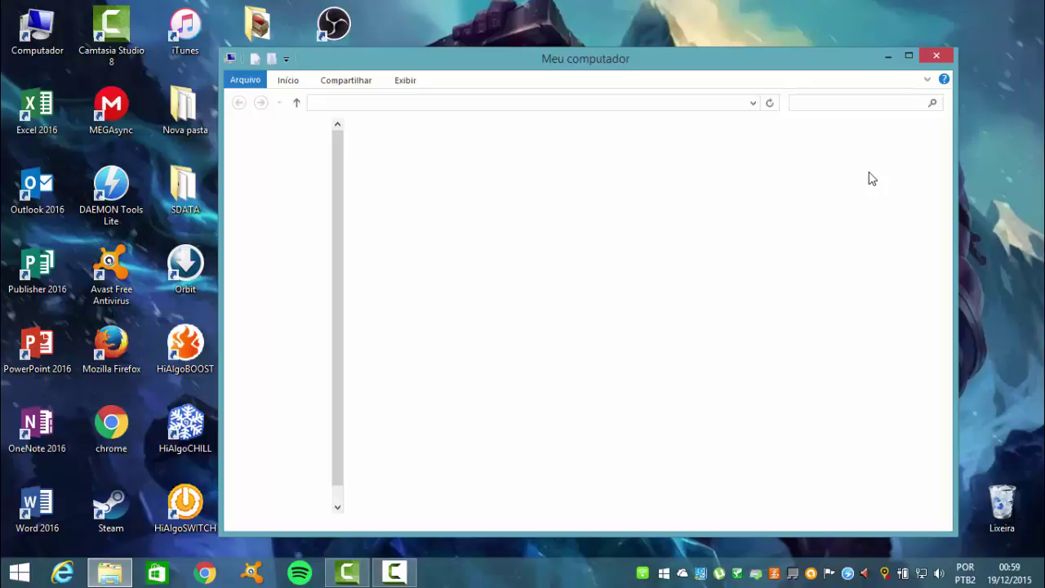
{"action": "key", "text": "shift+F10"}
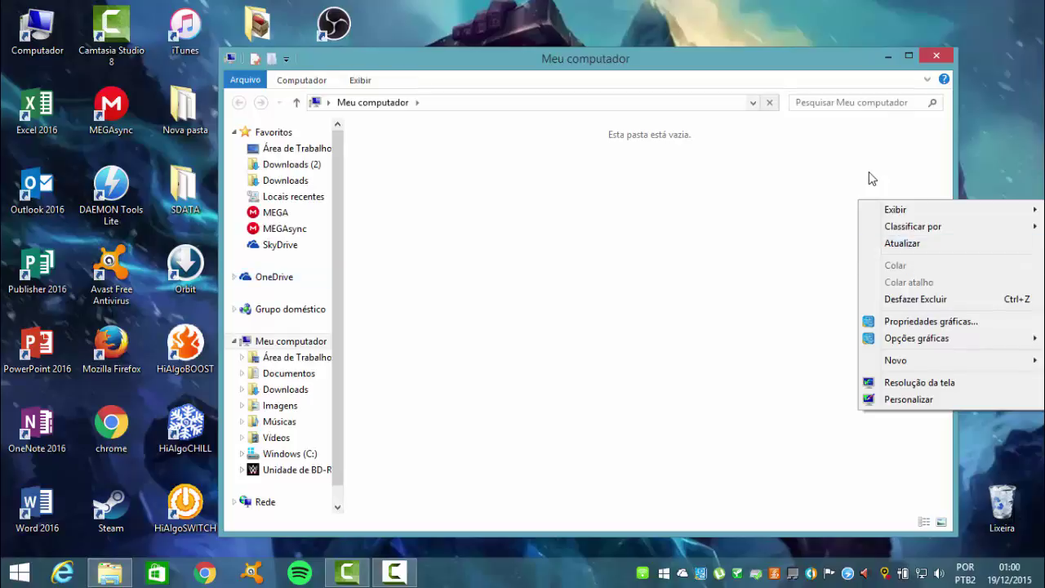
{"action": "left_click", "coordinate": [902, 243]}
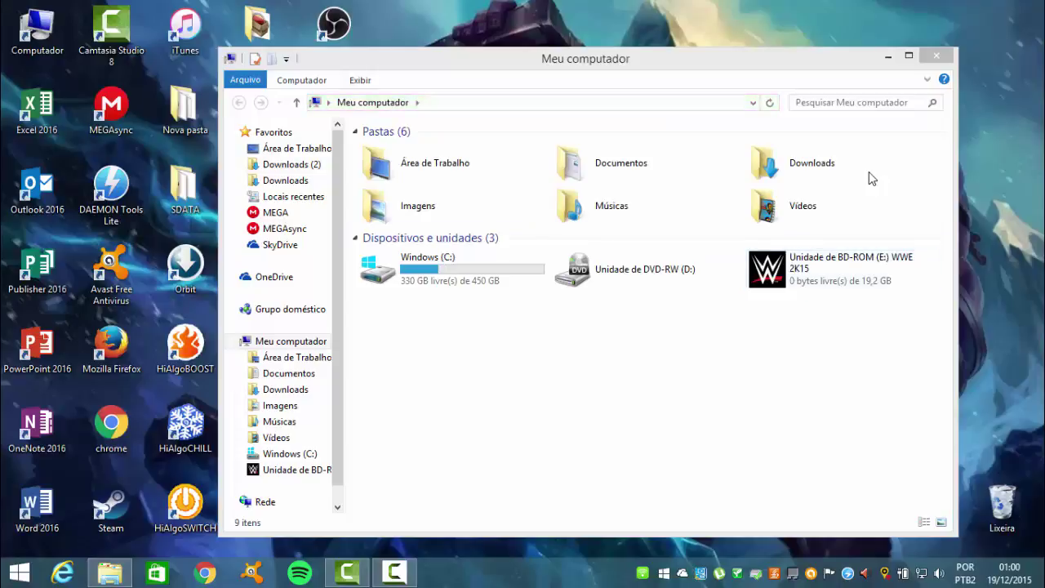
{"action": "mouse_move", "coordinate": [815, 390]}
{"action": "left_mouse_down"}
{"action": "mouse_move", "coordinate": [878, 192]}
{"action": "mouse_move", "coordinate": [879, 276]}
{"action": "left_mouse_up"}
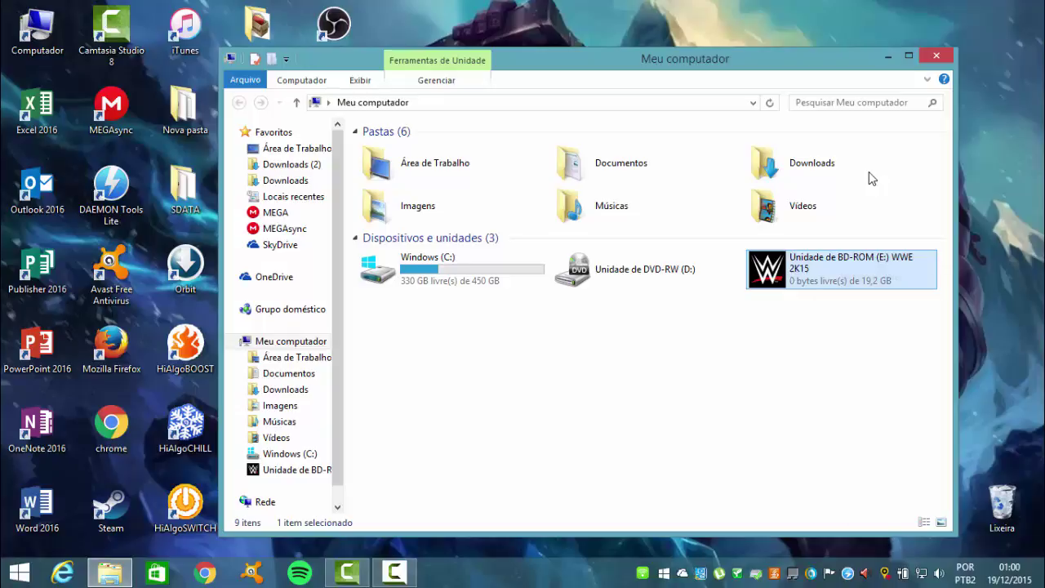
{"action": "key", "text": "Menu"}
{"action": "key", "text": "Down"}
{"action": "key", "text": "Down"}
{"action": "key", "text": "Down"}
{"action": "key", "text": "Down"}
{"action": "key", "text": "Down"}
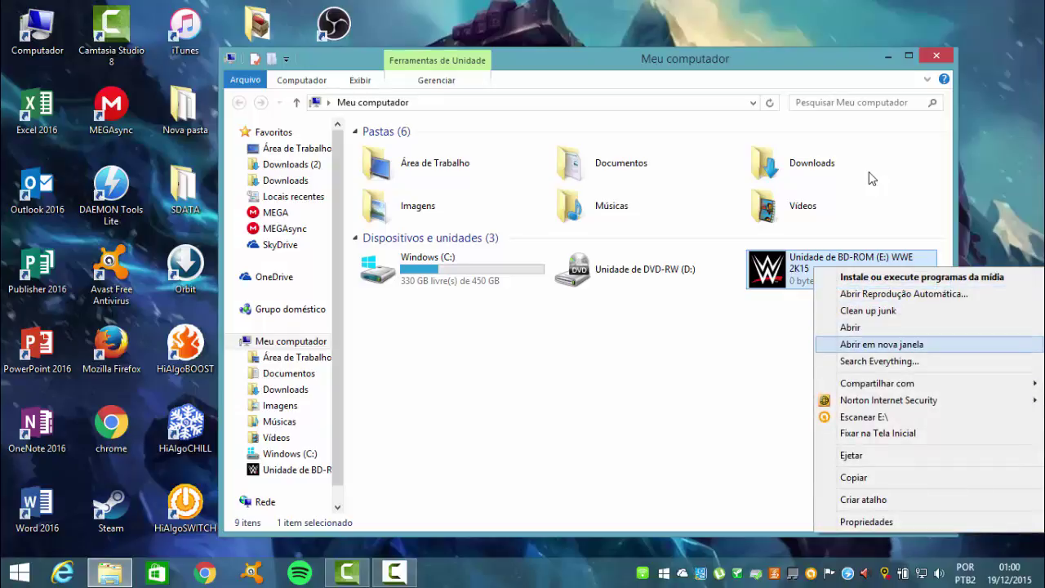
{"action": "key", "text": "Return"}
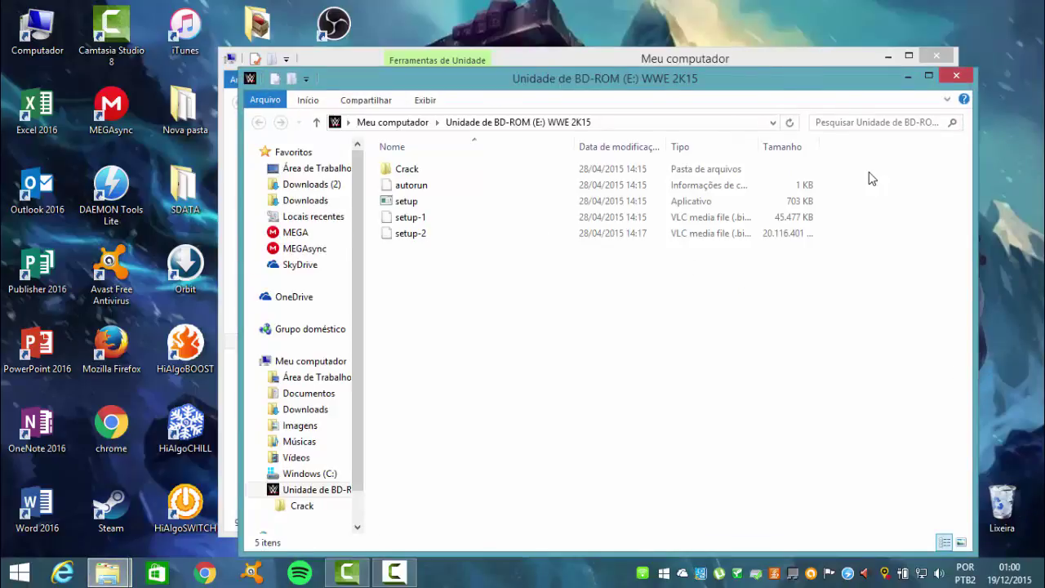
- Open the Crack folder on the WWE 2K15 drive and select all of its files
{"action": "key", "text": "Down"}
{"action": "key", "text": "Down"}
{"action": "key", "text": "Down"}
{"action": "key", "text": "Down"}
{"action": "key", "text": "Up"}
{"action": "key", "text": "Up"}
{"action": "key", "text": "Up"}
{"action": "key", "text": "Return"}
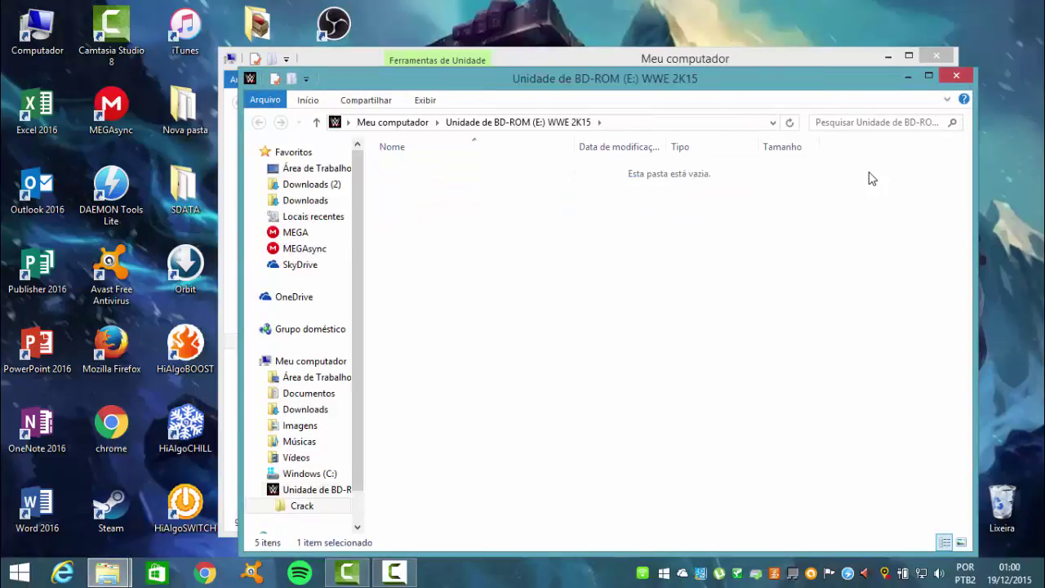
{"action": "key", "text": "ctrl+a"}
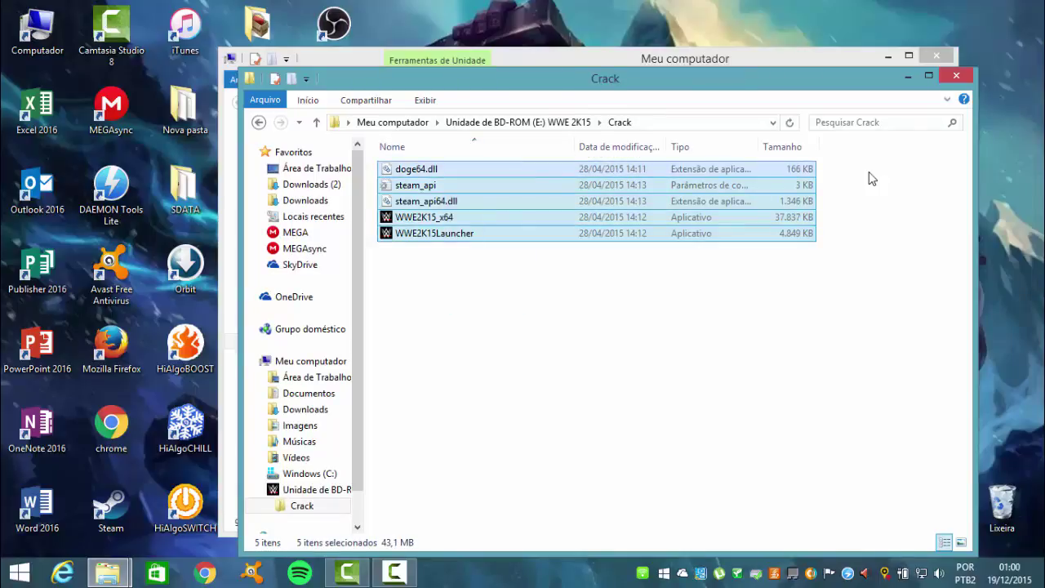
- Close the Crack and Meu computador windows and open the file location of the desktop's WWE 2K15 shortcut
{"action": "key", "text": "alt+F4"}
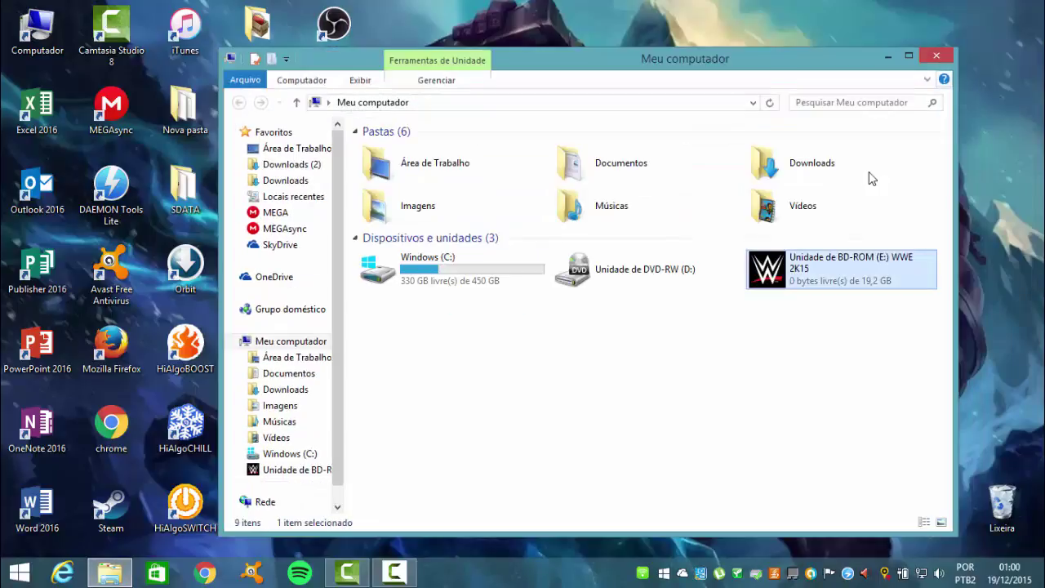
{"action": "key", "text": "alt+F4"}
{"action": "key", "text": "w"}
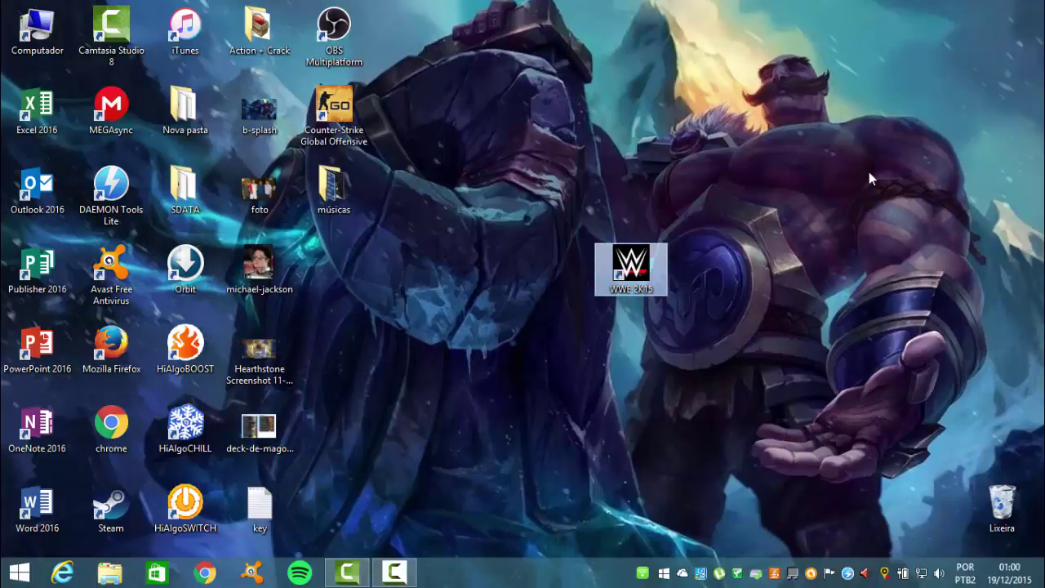
{"action": "key", "text": "shift+F10"}
{"action": "key", "text": "Down"}
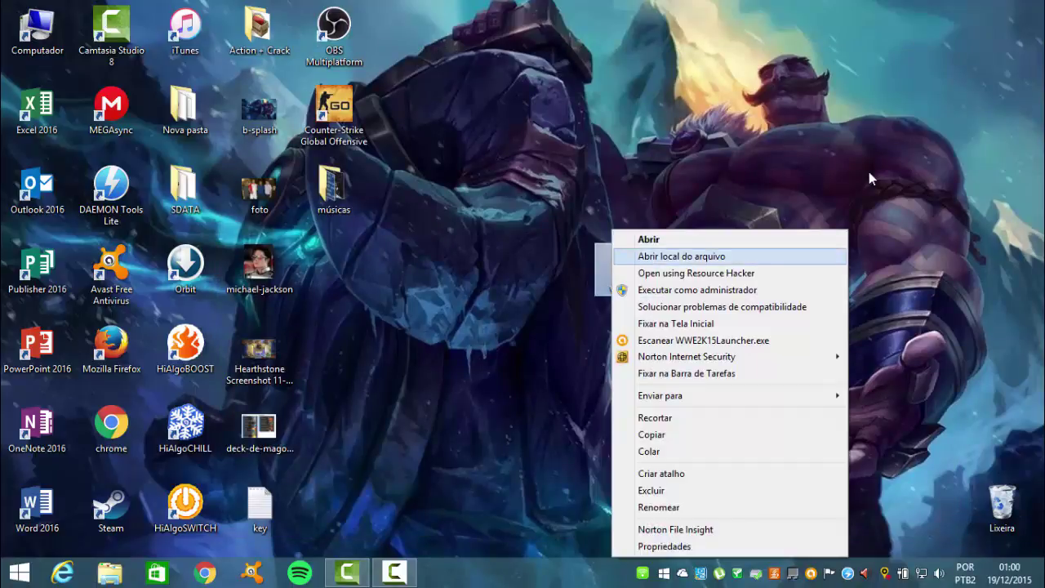
{"action": "key", "text": "Return"}
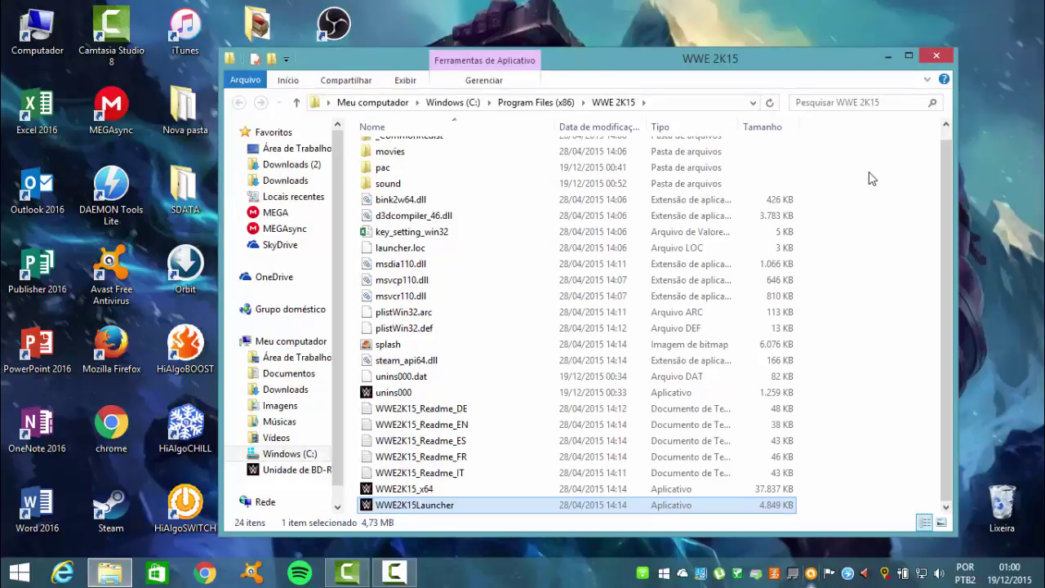
{"action": "right_click", "coordinate": [998, 284]}
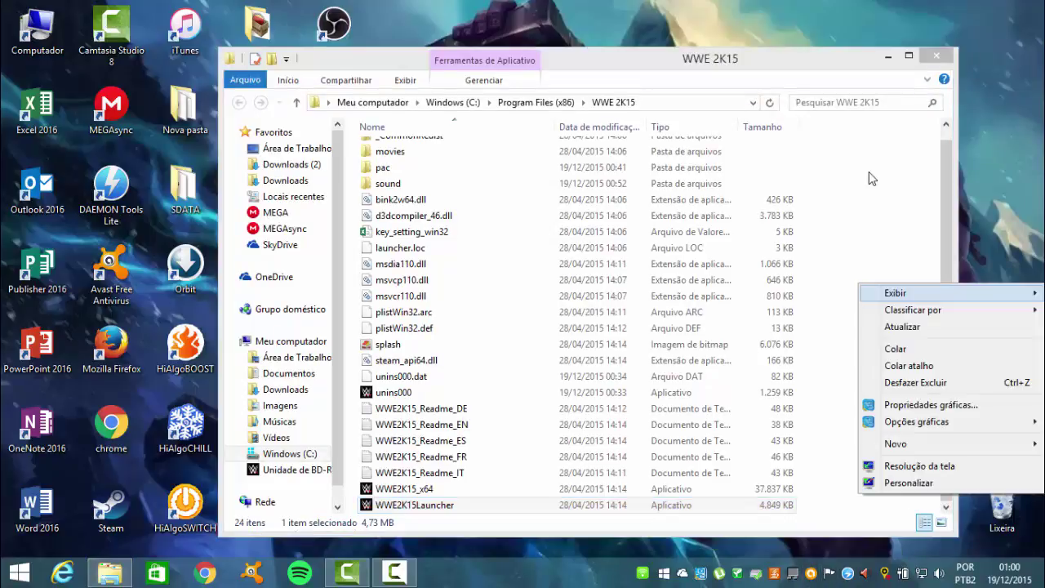
{"action": "key", "text": "Escape"}
{"action": "key", "text": "Escape"}
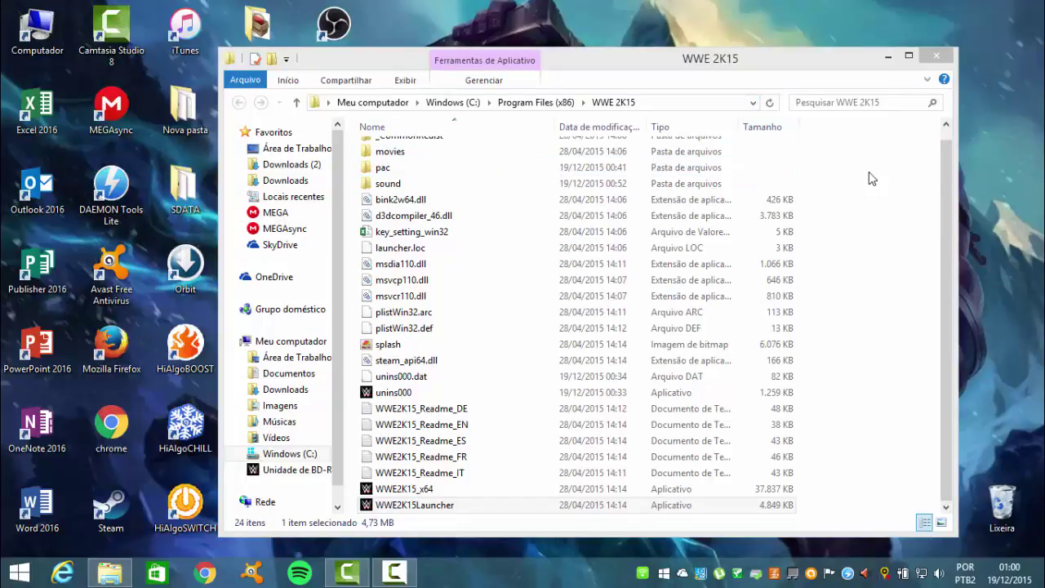
{"action": "key", "text": "alt+Tab"}
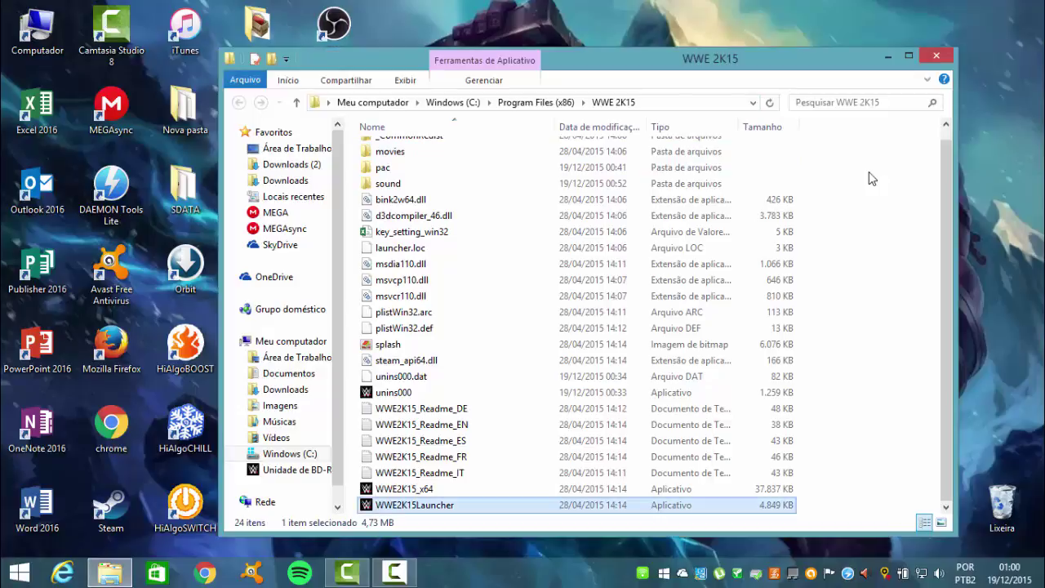
{"action": "right_click", "coordinate": [991, 162]}
{"action": "left_click", "coordinate": [996, 205]}
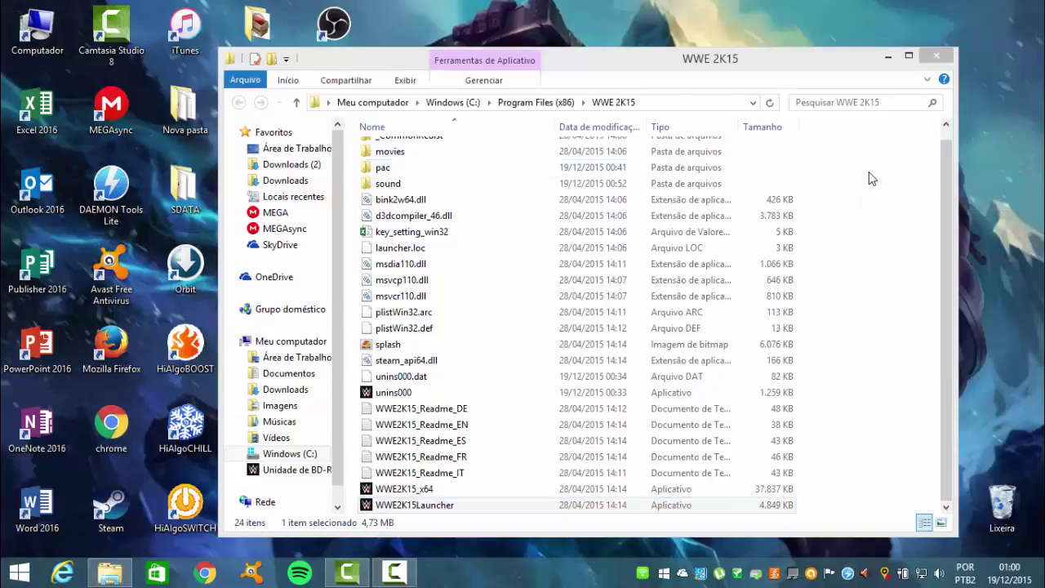
{"action": "key", "text": "alt+Tab"}
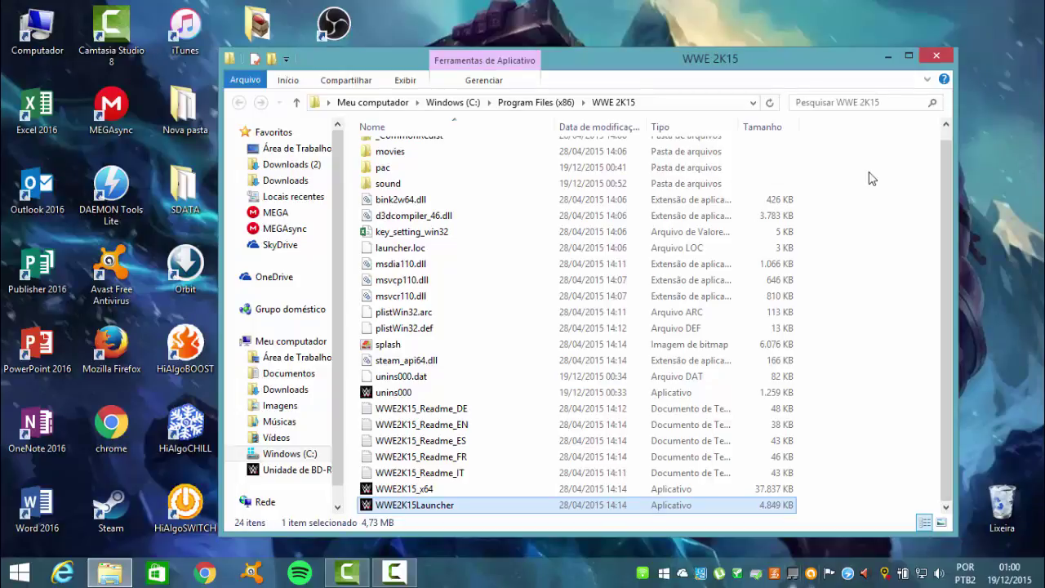
{"action": "key", "text": "alt+Tab"}
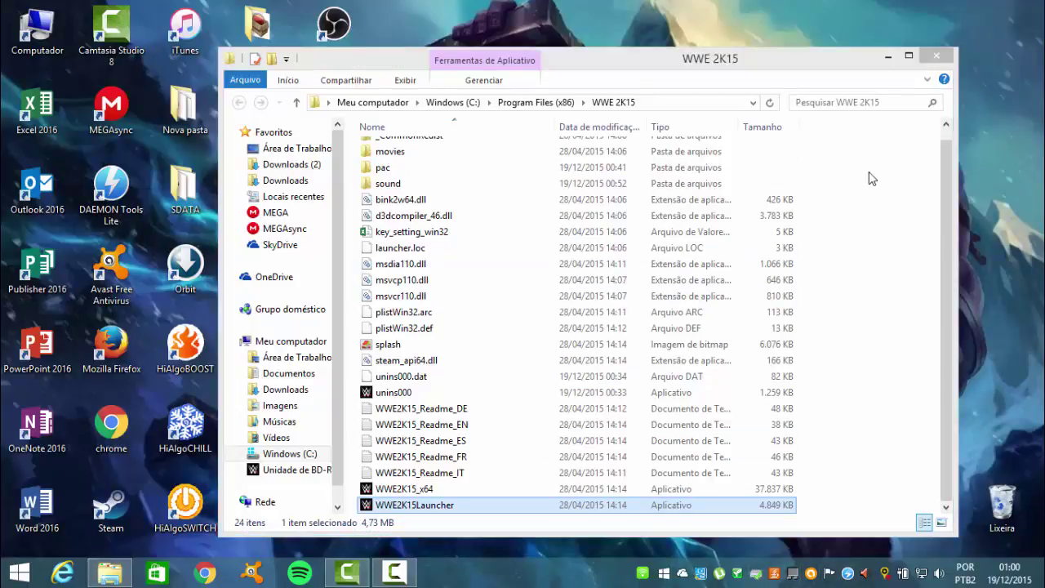
{"action": "key", "text": "Menu"}
{"action": "key", "text": "Escape"}
{"action": "mouse_move", "coordinate": [438, 7]}
{"action": "left_mouse_down"}
{"action": "mouse_move", "coordinate": [2, 558]}
{"action": "mouse_move", "coordinate": [360, 4]}
{"action": "mouse_move", "coordinate": [742, 46]}
{"action": "mouse_move", "coordinate": [68, 558]}
{"action": "mouse_move", "coordinate": [351, 2]}
{"action": "mouse_move", "coordinate": [1042, 198]}
{"action": "mouse_move", "coordinate": [466, 558]}
{"action": "left_mouse_up"}
{"action": "key", "text": "ctrl+a"}
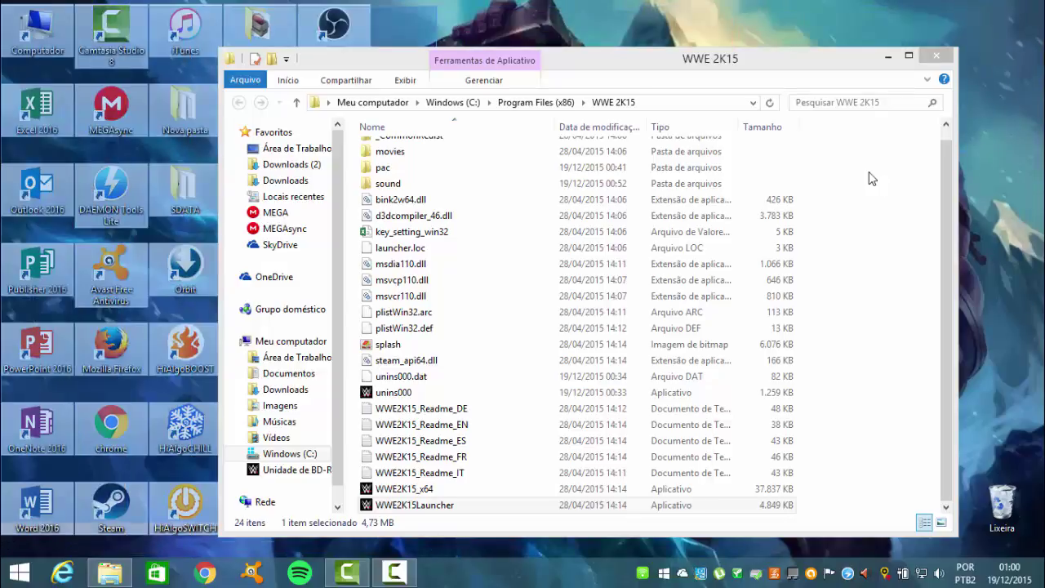
{"action": "key", "text": "Right"}
{"action": "key", "text": "ctrl+a"}
{"action": "left_click_drag", "start_coordinate": [1, 469], "coordinate": [568, 199]}
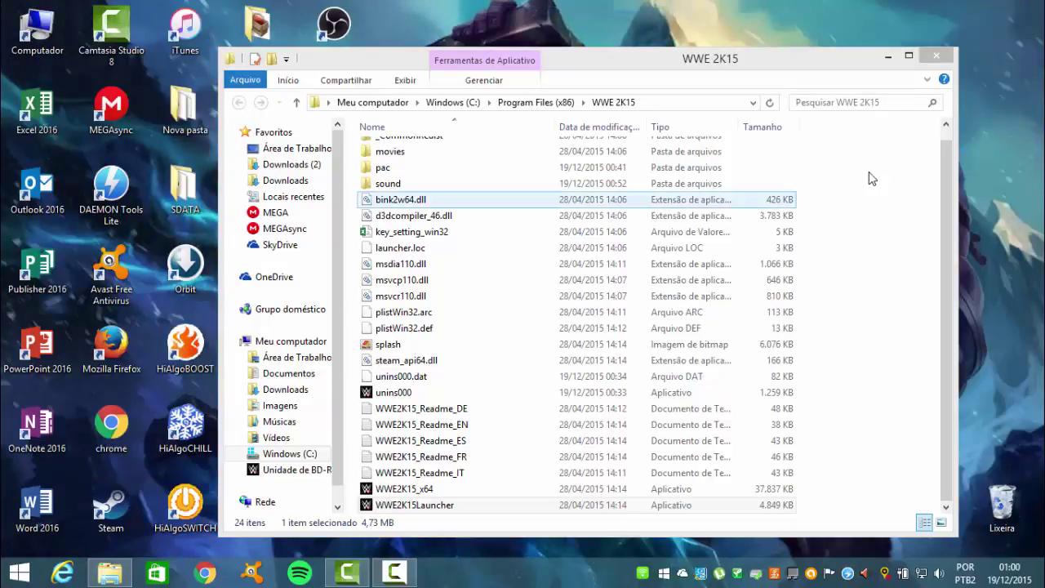
- Paste the copied Crack files onto the desktop, show them beside the WWE 2K15 folder, and delete these desktop copies
{"action": "right_click", "coordinate": [998, 200]}
{"action": "left_click", "coordinate": [979, 268]}
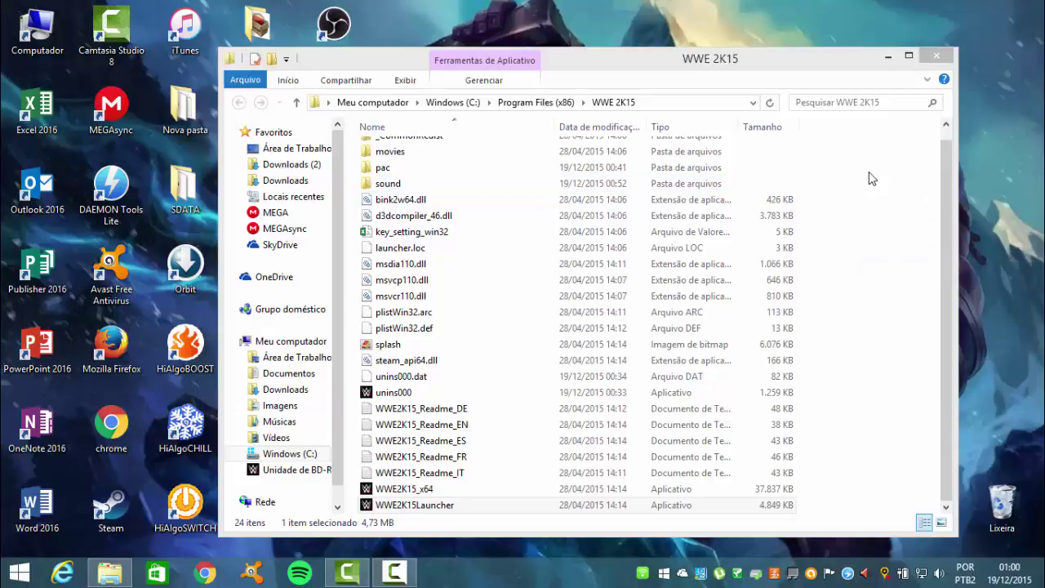
{"action": "left_click", "coordinate": [888, 56]}
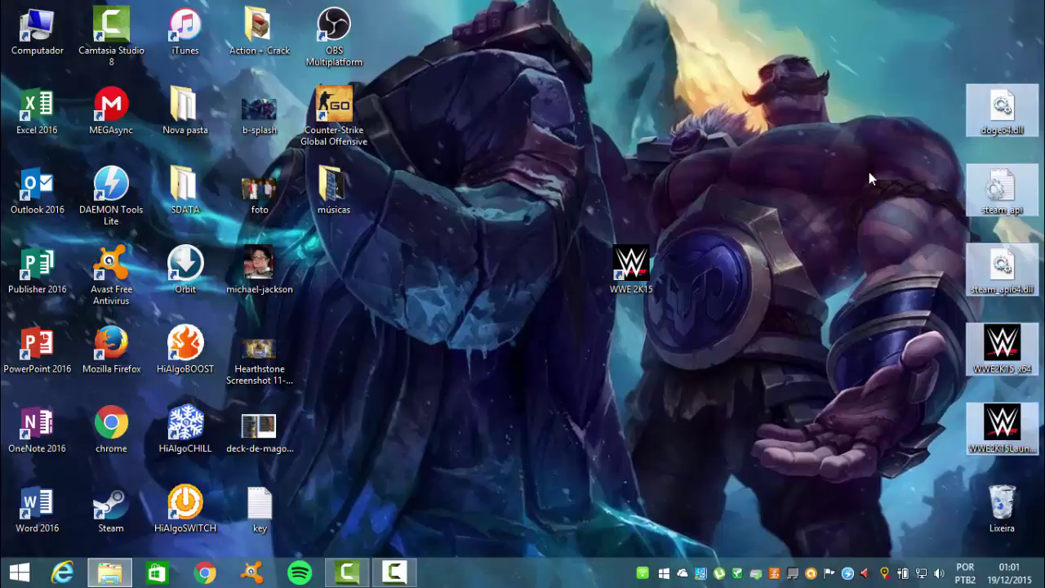
{"action": "left_click", "coordinate": [110, 573]}
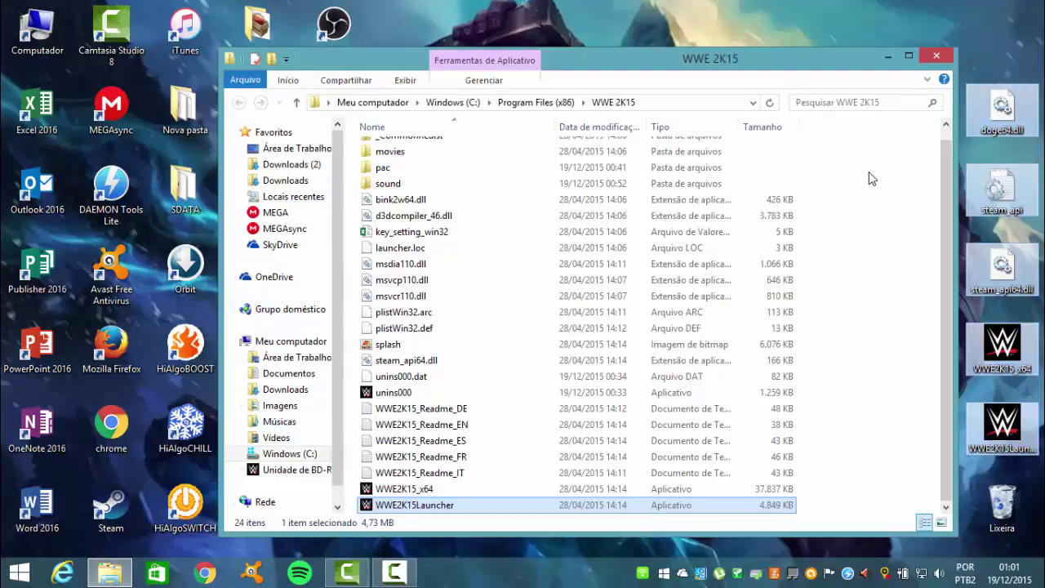
{"action": "mouse_move", "coordinate": [964, 43]}
{"action": "left_mouse_down"}
{"action": "mouse_move", "coordinate": [1043, 557]}
{"action": "mouse_move", "coordinate": [965, 45]}
{"action": "mouse_move", "coordinate": [1015, 457]}
{"action": "left_mouse_up"}
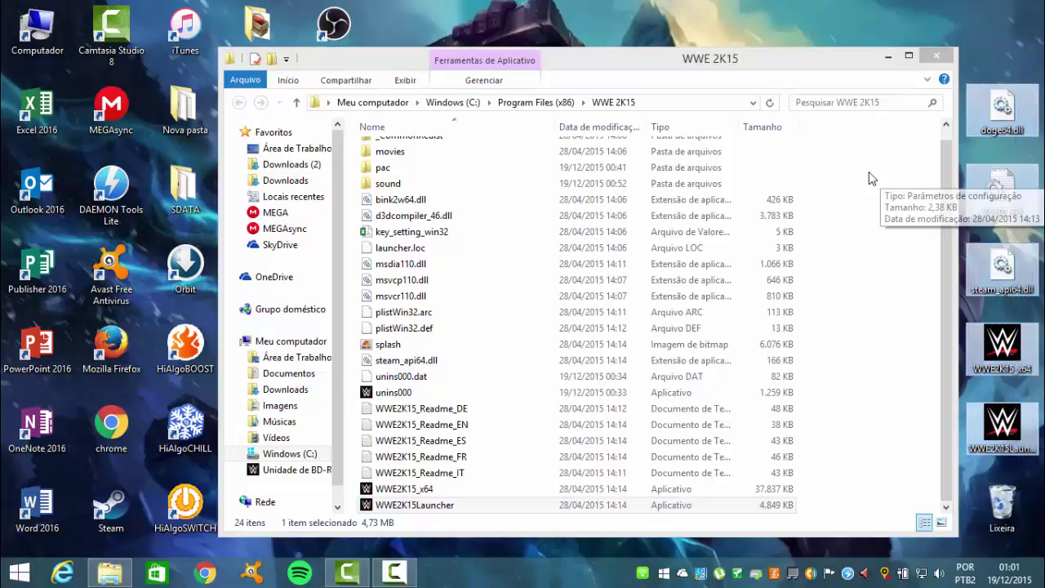
{"action": "right_click", "coordinate": [872, 179]}
{"action": "left_click", "coordinate": [872, 200]}
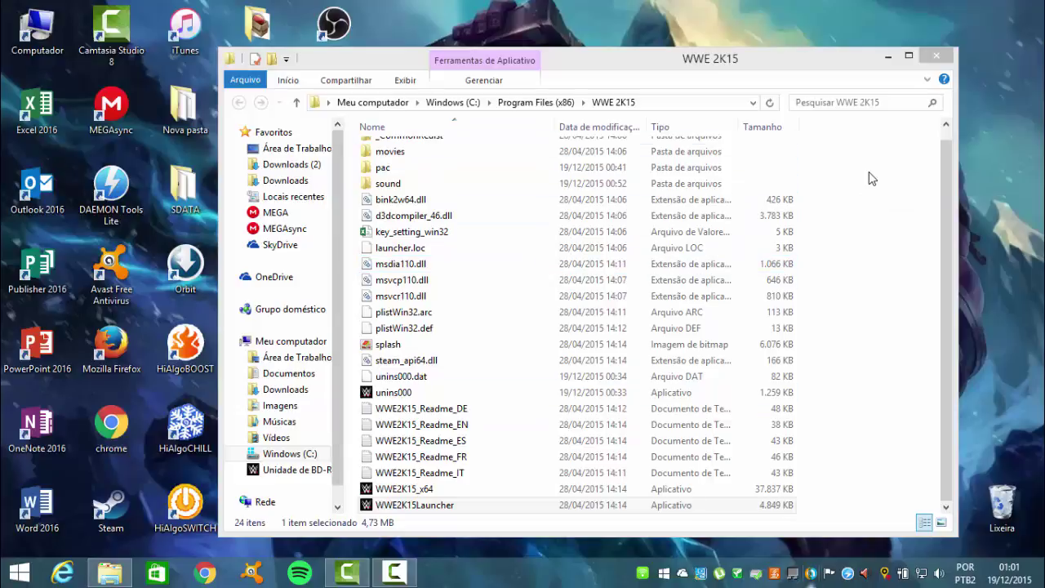
- Disable all Avast shield modules permanently and refresh the desktop
{"action": "right_click", "coordinate": [811, 573]}
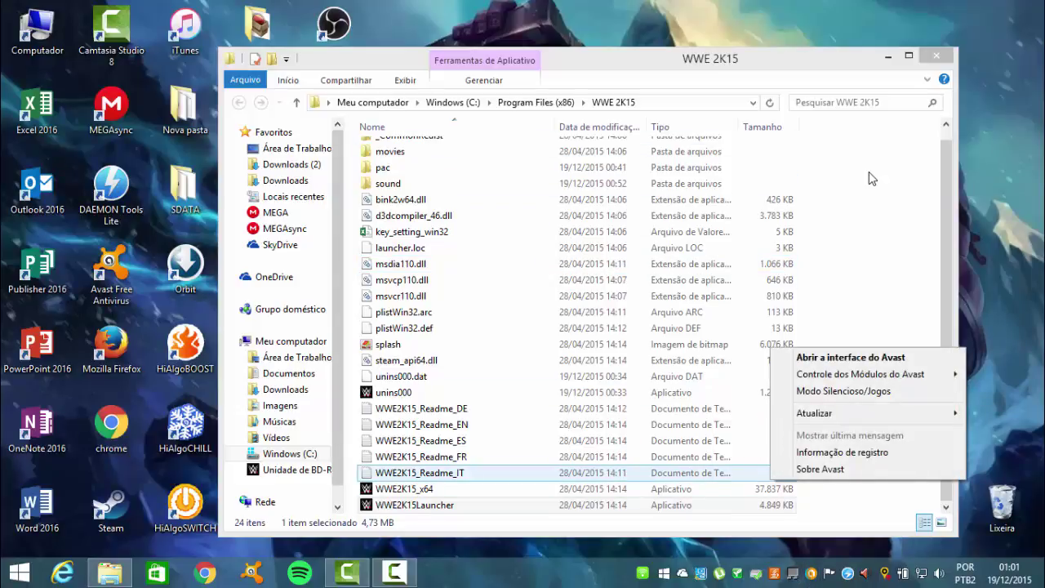
{"action": "mouse_move", "coordinate": [859, 374]}
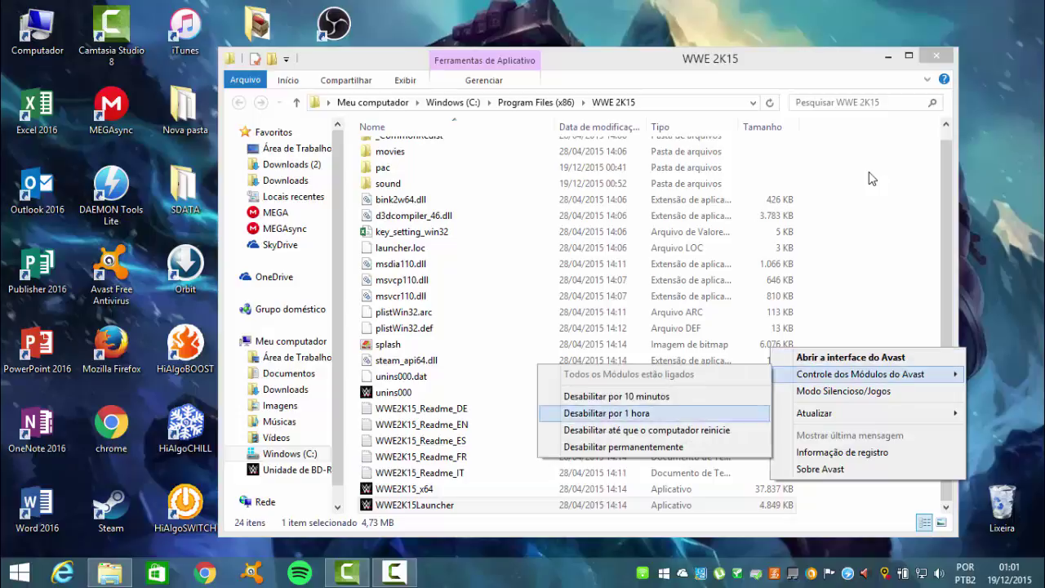
{"action": "left_click", "coordinate": [622, 446]}
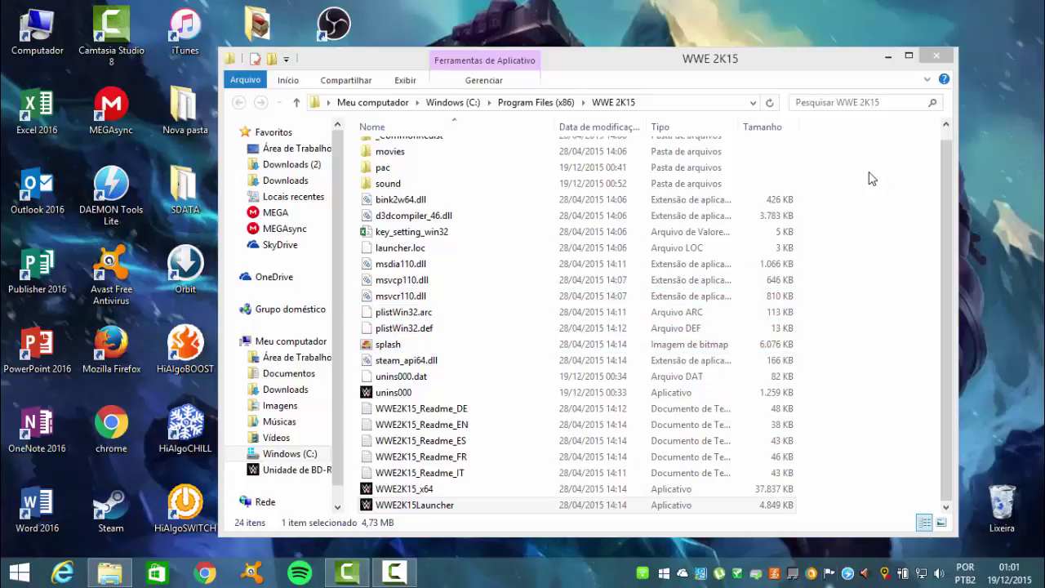
{"action": "right_click", "coordinate": [877, 241]}
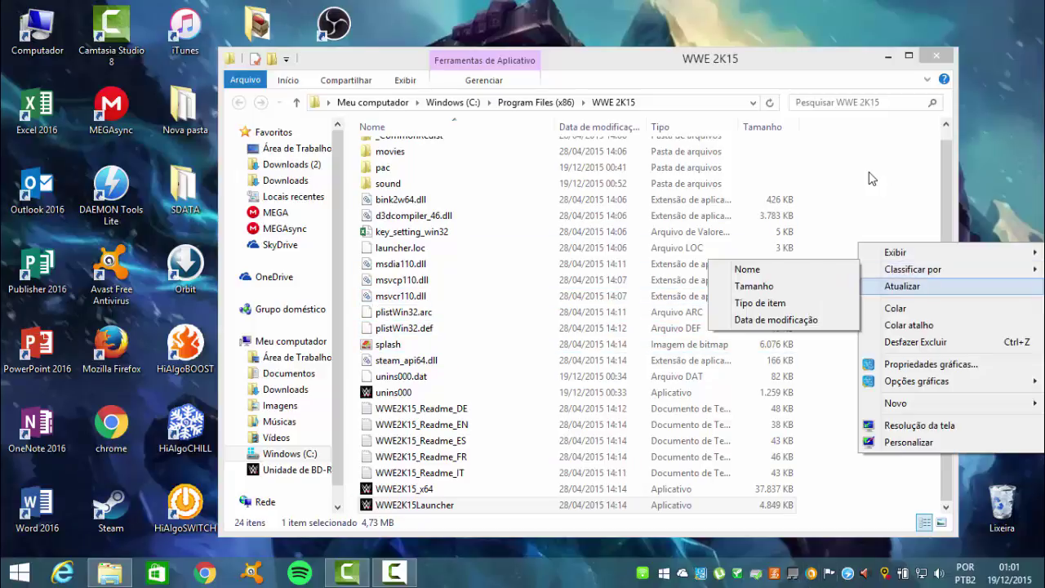
{"action": "left_click", "coordinate": [902, 282]}
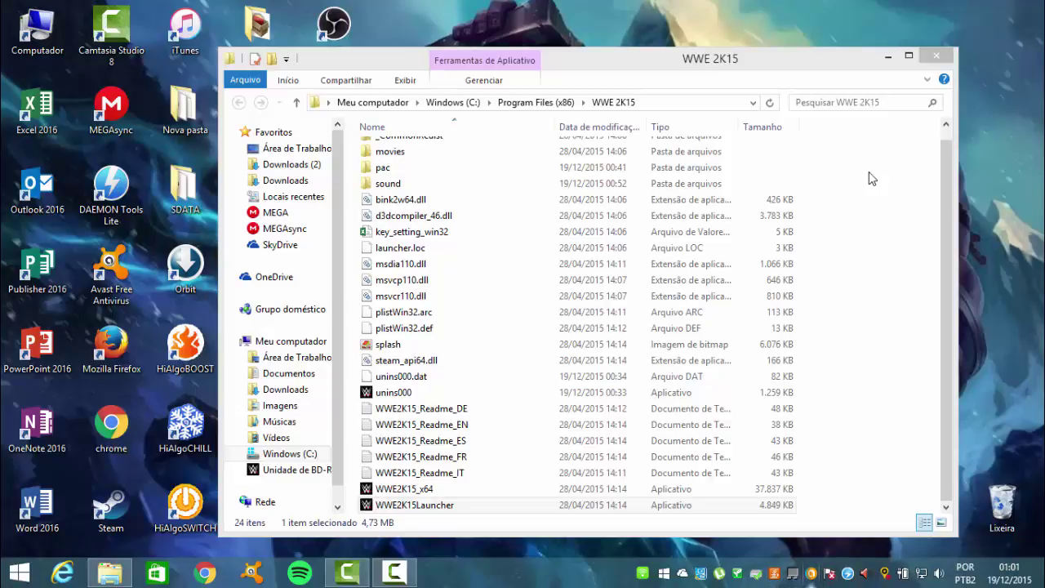
- Paste the Crack files into the WWE 2K15 installation folder, replacing the files in the destination and granting administrator permission for all items
{"action": "right_click", "coordinate": [986, 211]}
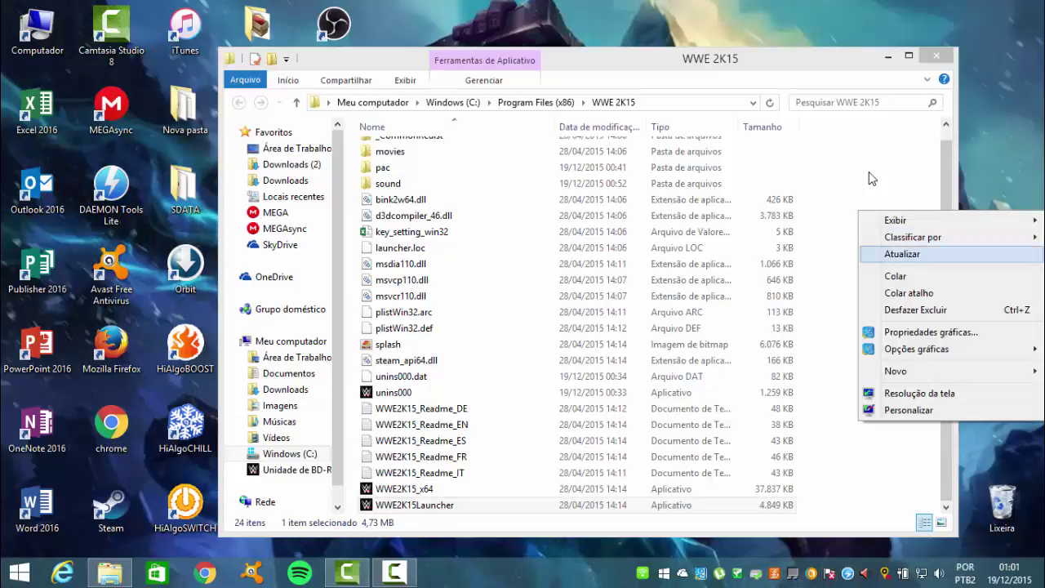
{"action": "left_click", "coordinate": [872, 178]}
{"action": "right_click", "coordinate": [872, 178]}
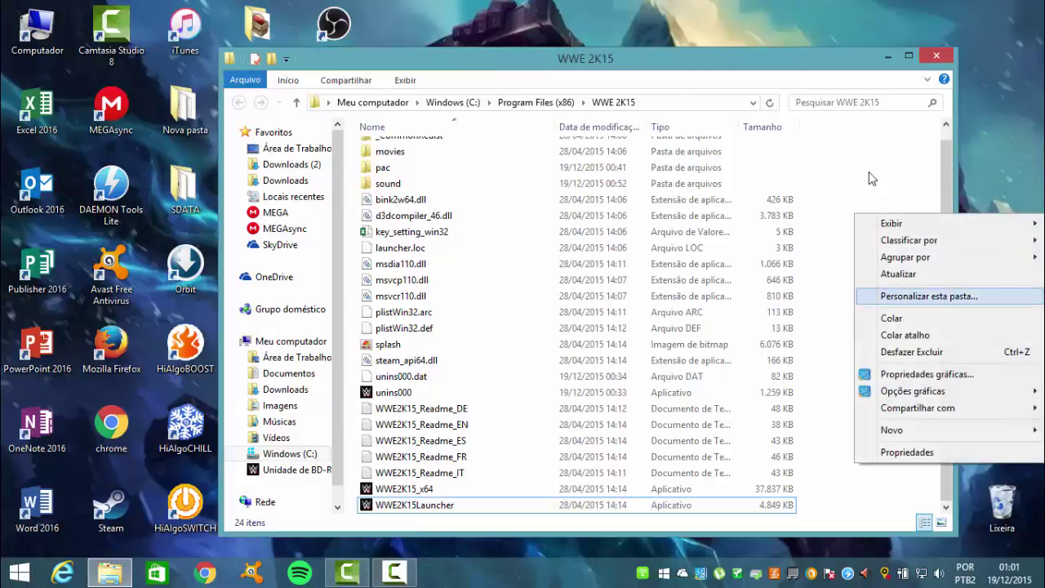
{"action": "left_click", "coordinate": [892, 318]}
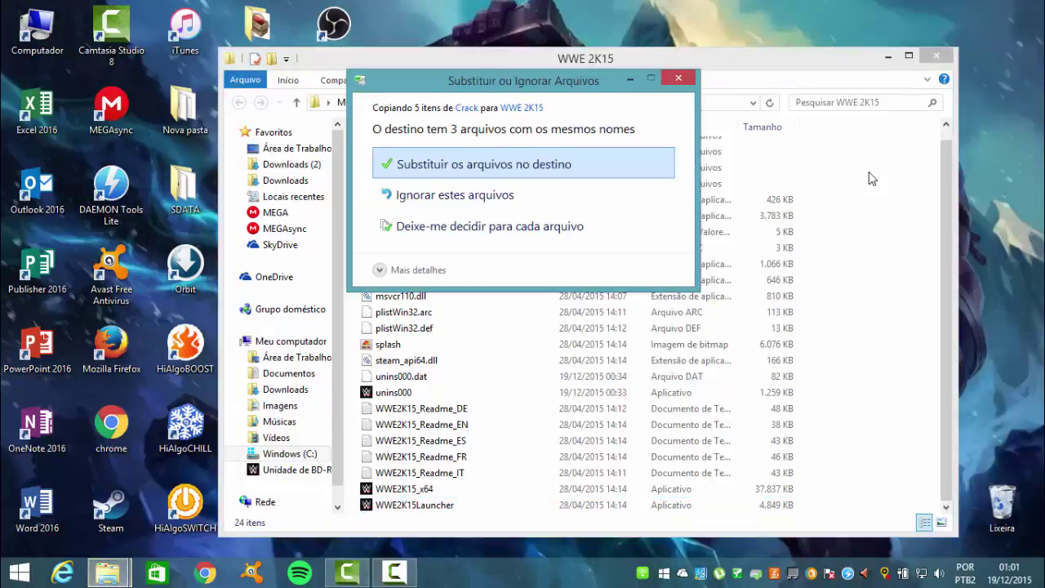
{"action": "key", "text": "Return"}
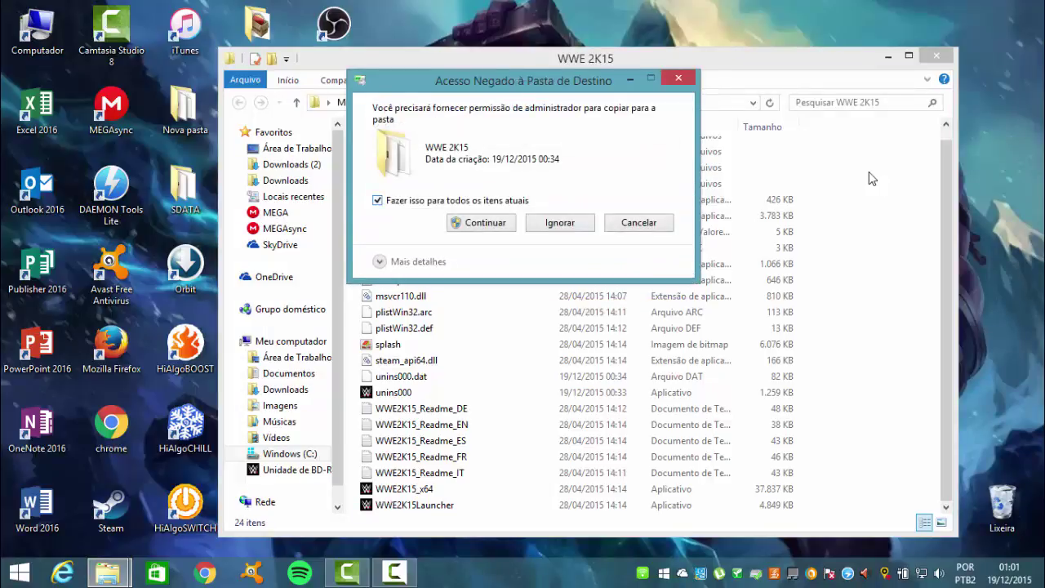
{"action": "key", "text": "Return"}
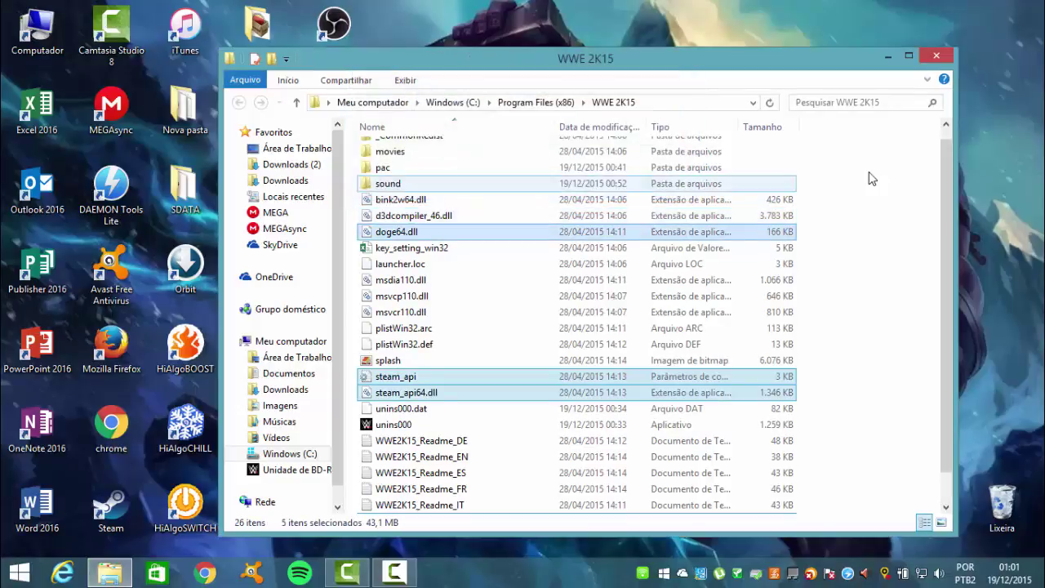
- Show the desktop, refresh it, and re-enable the Avast shield modules
{"action": "key", "text": "super+d"}
{"action": "right_click", "coordinate": [759, 140]}
{"action": "left_click", "coordinate": [870, 181]}
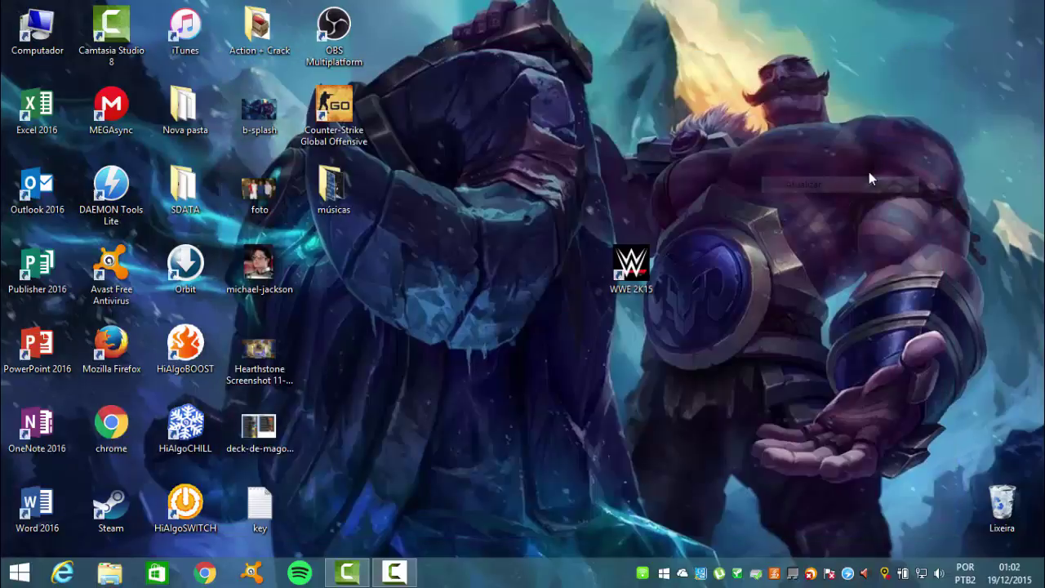
{"action": "right_click", "coordinate": [809, 573]}
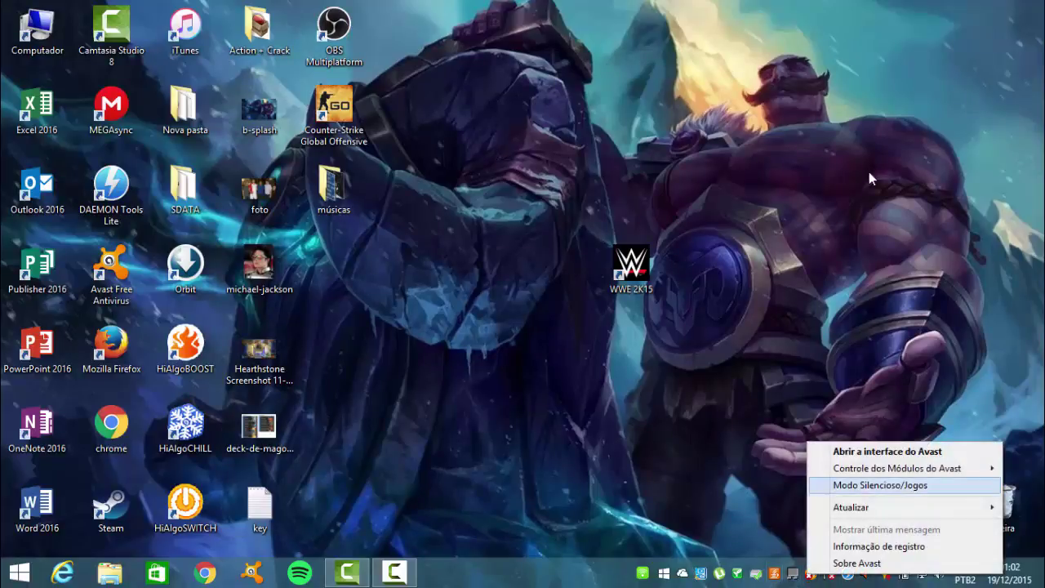
{"action": "mouse_move", "coordinate": [896, 469]}
{"action": "left_click", "coordinate": [674, 468]}
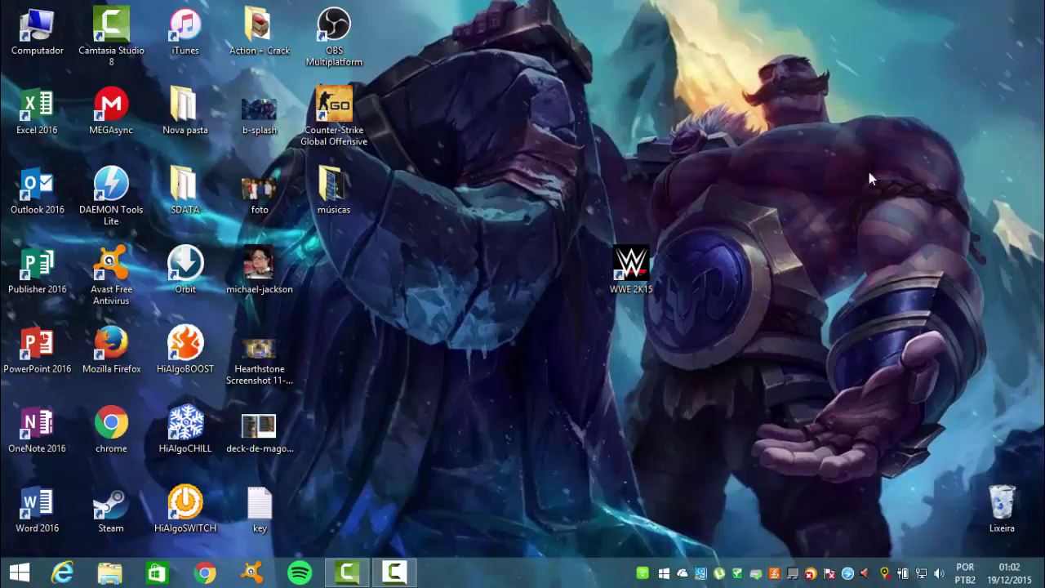
{"action": "right_click", "coordinate": [777, 230]}
{"action": "left_click", "coordinate": [824, 273]}
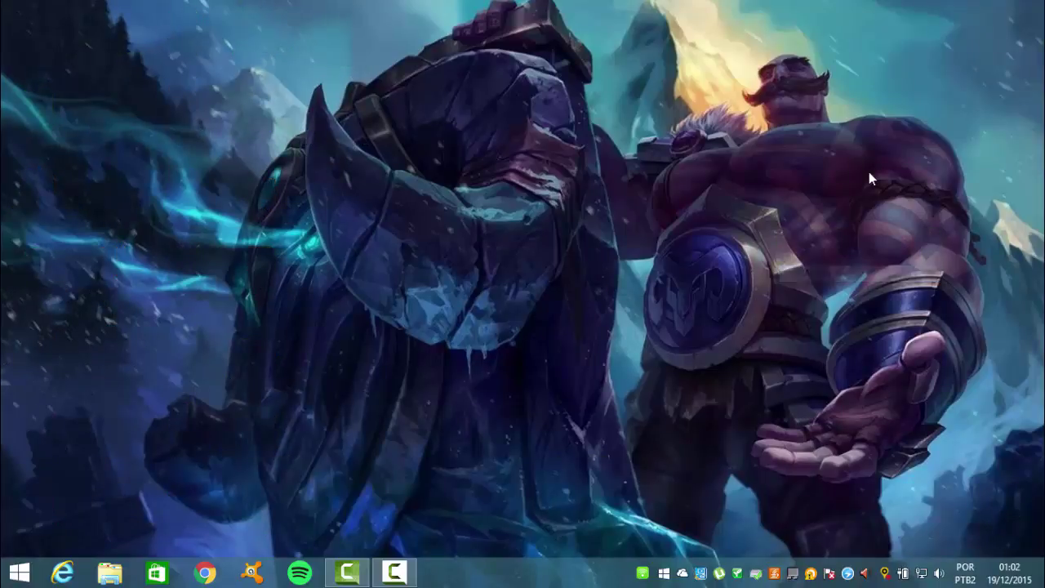
{"action": "right_click", "coordinate": [743, 177]}
{"action": "left_click", "coordinate": [786, 219]}
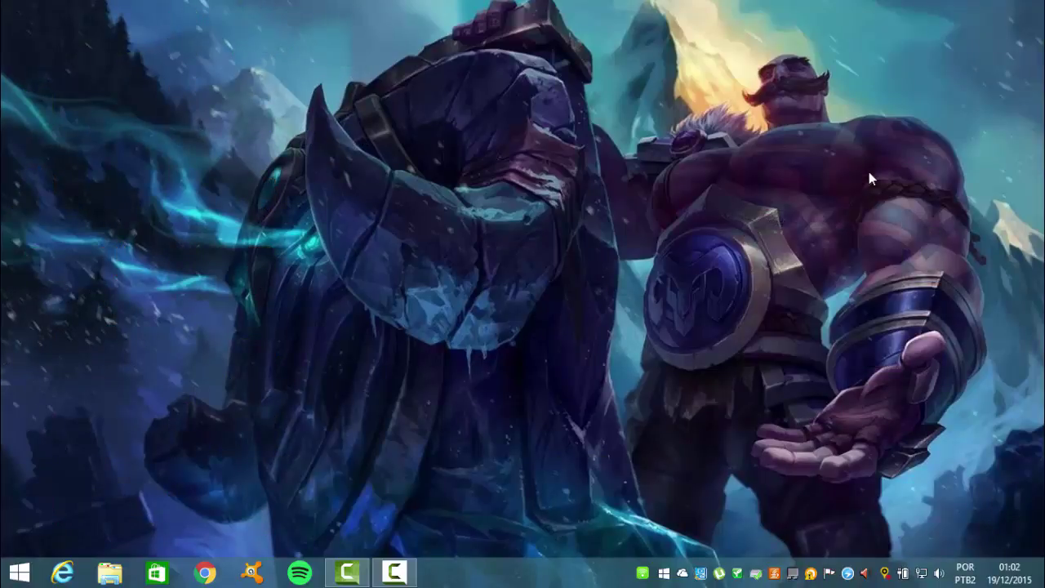
{"action": "right_click", "coordinate": [776, 219]}
{"action": "left_click", "coordinate": [816, 264]}
{"action": "right_click", "coordinate": [794, 226]}
{"action": "left_click", "coordinate": [840, 271]}
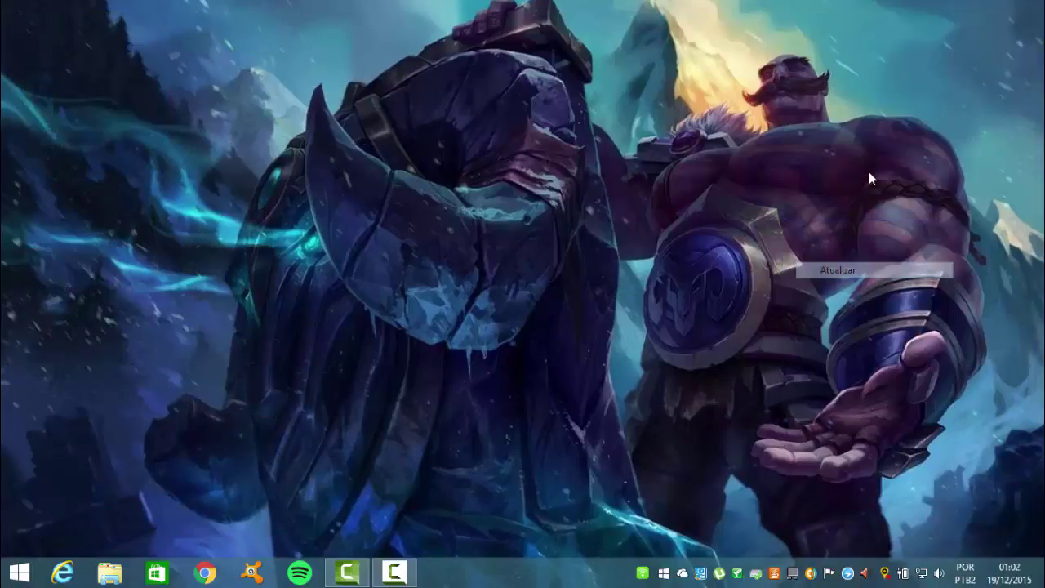
- Refresh the desktop and select the WWE 2K15 shortcut
{"action": "mouse_move", "coordinate": [631, 266]}
{"action": "left_mouse_down"}
{"action": "mouse_move", "coordinate": [698, 221]}
{"action": "mouse_move", "coordinate": [631, 266]}
{"action": "left_mouse_up"}
{"action": "left_click_drag", "start_coordinate": [552, 302], "coordinate": [678, 171]}
{"action": "mouse_move", "coordinate": [793, 160]}
{"action": "left_mouse_down"}
{"action": "mouse_move", "coordinate": [585, 404]}
{"action": "mouse_move", "coordinate": [653, 298]}
{"action": "left_mouse_up"}
{"action": "mouse_move", "coordinate": [733, 163]}
{"action": "left_mouse_down"}
{"action": "mouse_move", "coordinate": [673, 238]}
{"action": "mouse_move", "coordinate": [620, 278]}
{"action": "left_mouse_up"}
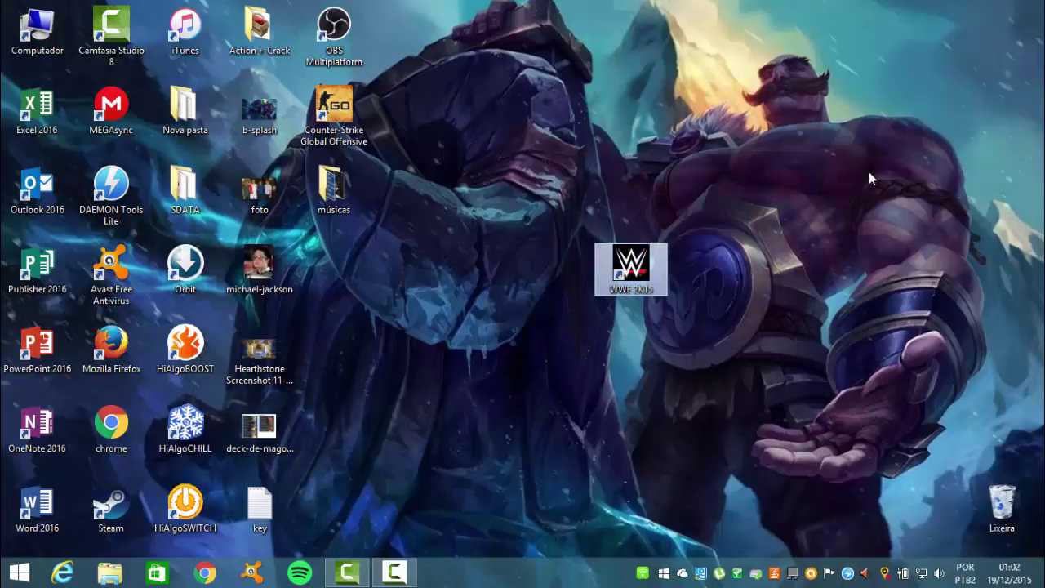
{"action": "right_click", "coordinate": [739, 203]}
{"action": "left_click", "coordinate": [785, 247]}
{"action": "left_click", "coordinate": [631, 269]}
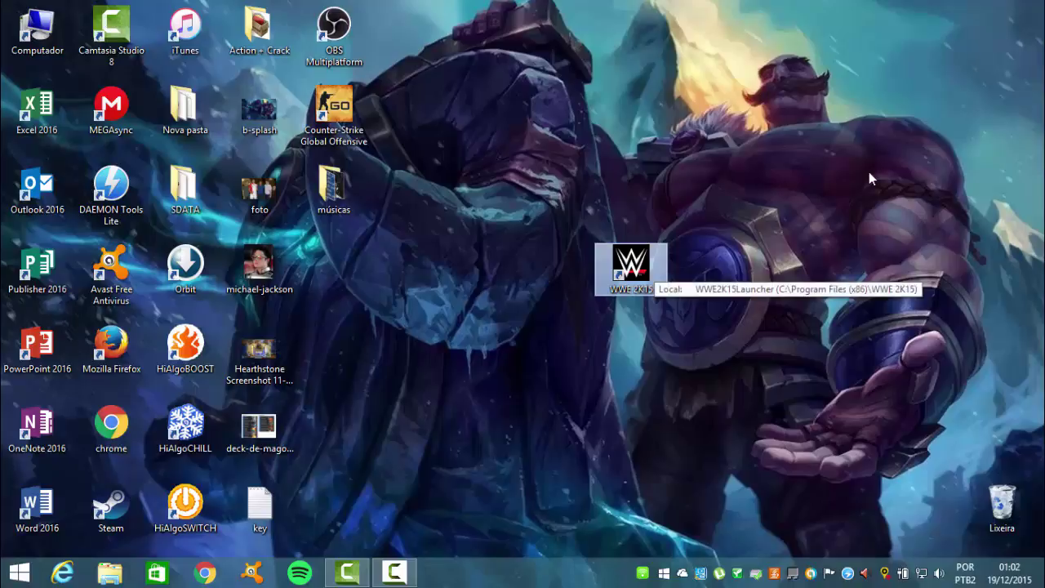
- Open the WWE 2K15 launcher, set the screen resolution to 1024x768 (40 Hz) and enable Windowed mode
{"action": "key", "text": "Return"}
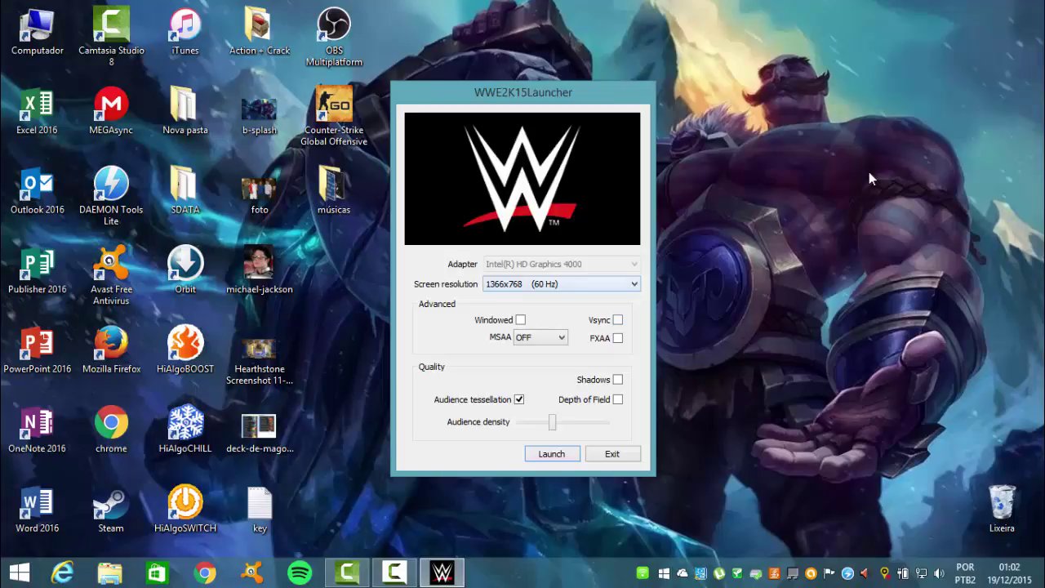
{"action": "key", "text": "space"}
{"action": "left_click", "coordinate": [562, 284]}
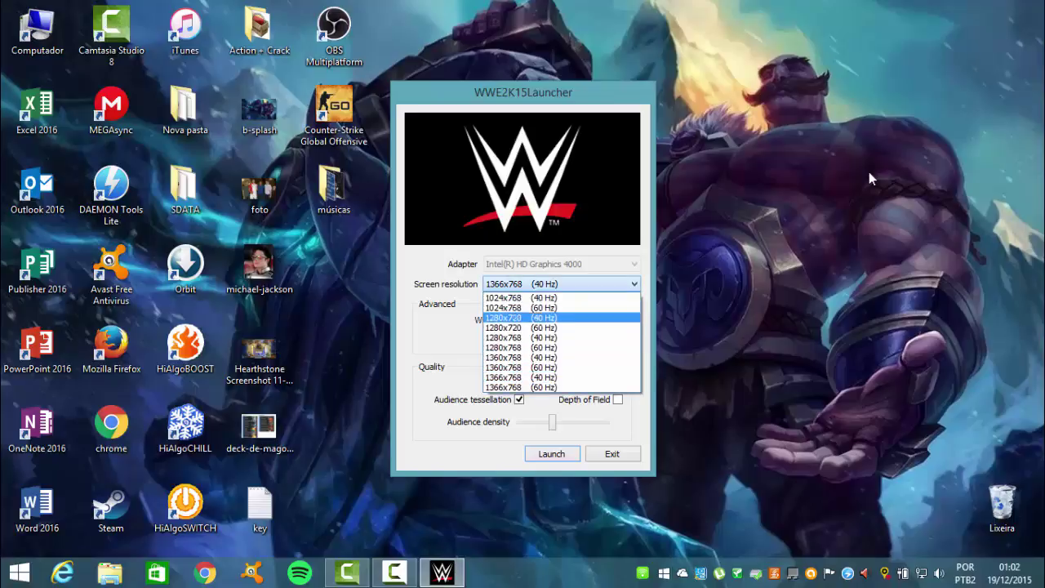
{"action": "left_click", "coordinate": [562, 297]}
{"action": "right_click", "coordinate": [738, 268]}
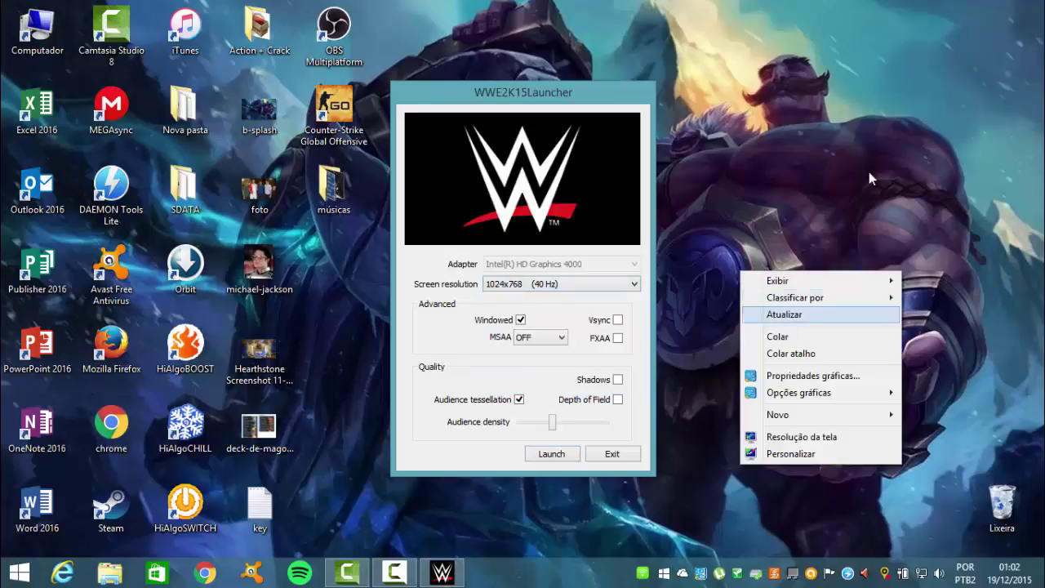
{"action": "left_click", "coordinate": [787, 315]}
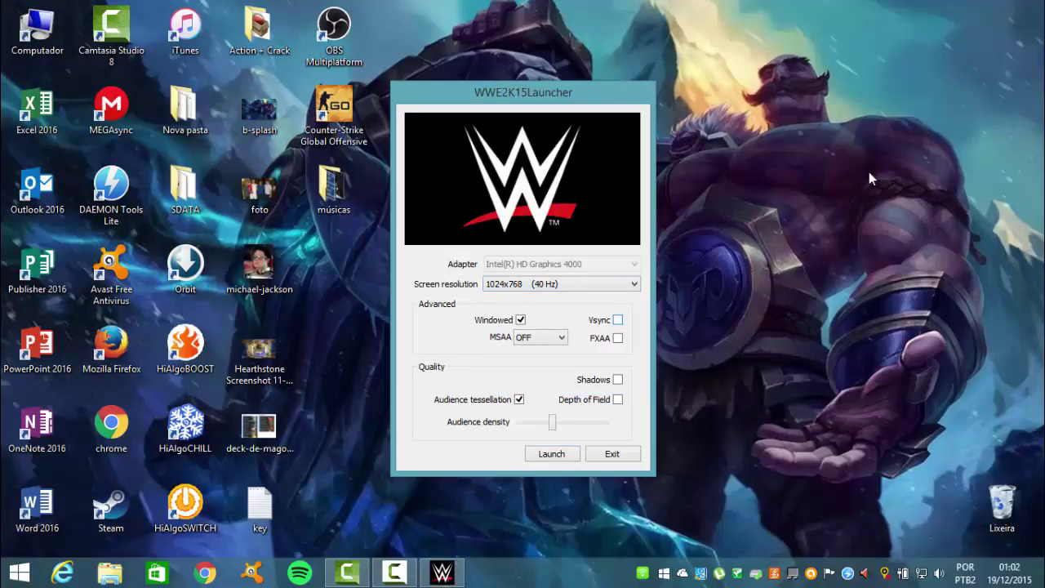
- Set the launcher's screen resolution to 1366x768 (60 Hz) and disable Windowed mode
{"action": "key", "text": "alt+Tab"}
{"action": "key", "text": "alt+Down"}
{"action": "key", "text": "Down"}
{"action": "key", "text": "Down"}
{"action": "key", "text": "Down"}
{"action": "key", "text": "Down"}
{"action": "key", "text": "Down"}
{"action": "key", "text": "Down"}
{"action": "key", "text": "Down"}
{"action": "key", "text": "Down"}
{"action": "key", "text": "Down"}
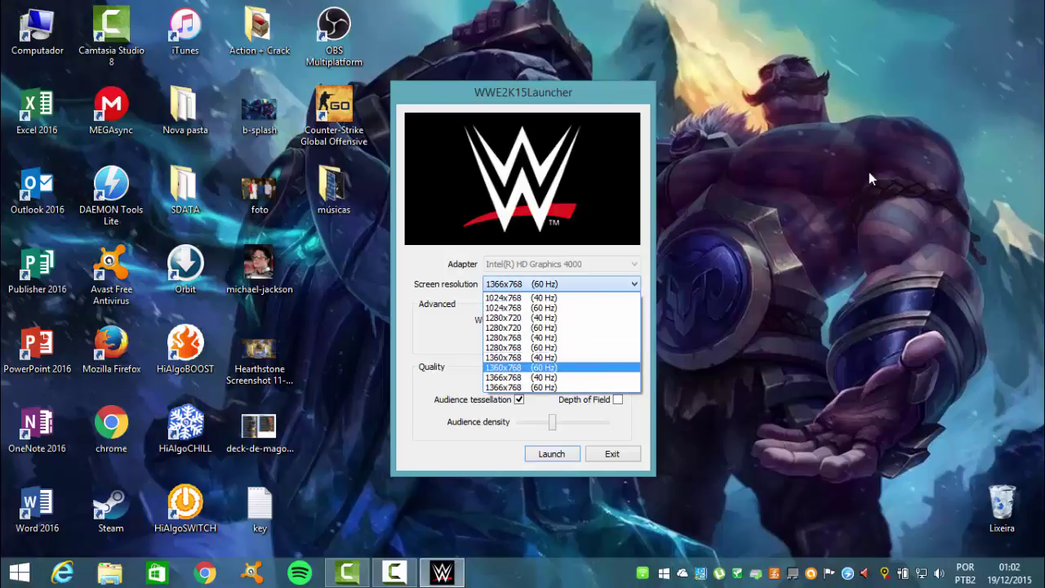
{"action": "key", "text": "Return"}
{"action": "key", "text": "alt+Tab"}
{"action": "key", "text": "Menu"}
{"action": "key", "text": "Down"}
{"action": "key", "text": "Down"}
{"action": "key", "text": "Down"}
{"action": "key", "text": "Return"}
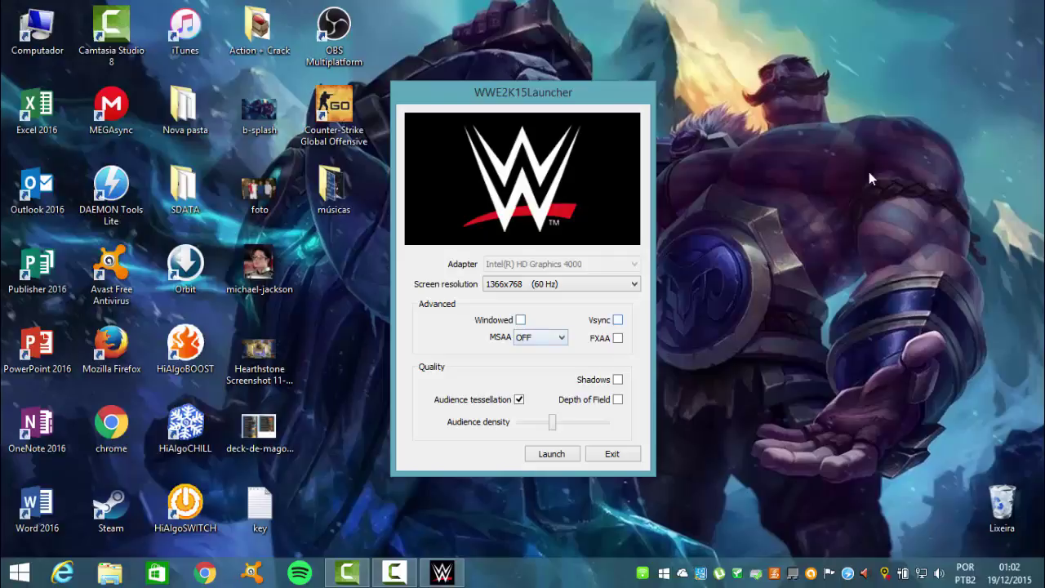
- Enable Vsync, FXAA, Shadows and Depth of Field, and raise the audience density to its maximum
{"action": "left_click", "coordinate": [618, 320]}
{"action": "left_click", "coordinate": [618, 338]}
{"action": "left_click", "coordinate": [618, 380]}
{"action": "left_click", "coordinate": [618, 400]}
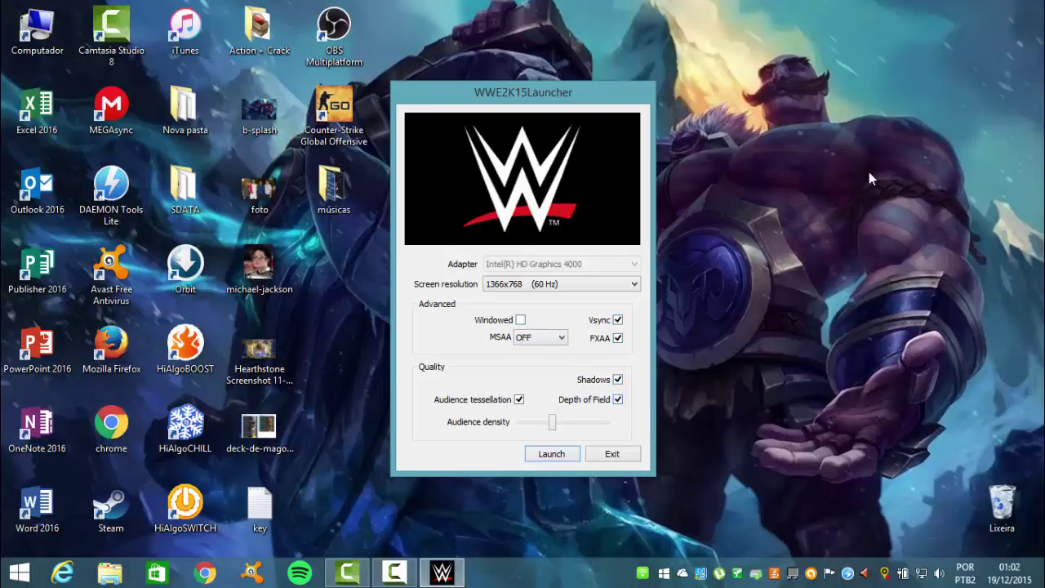
{"action": "left_click_drag", "start_coordinate": [553, 422], "coordinate": [605, 422]}
{"action": "right_click", "coordinate": [768, 183]}
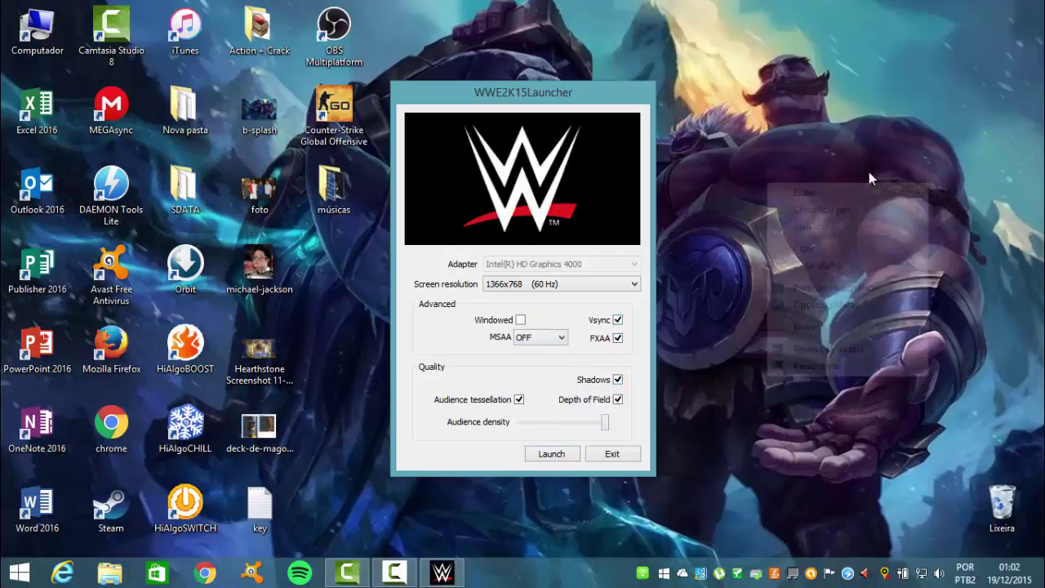
{"action": "key", "text": "Return"}
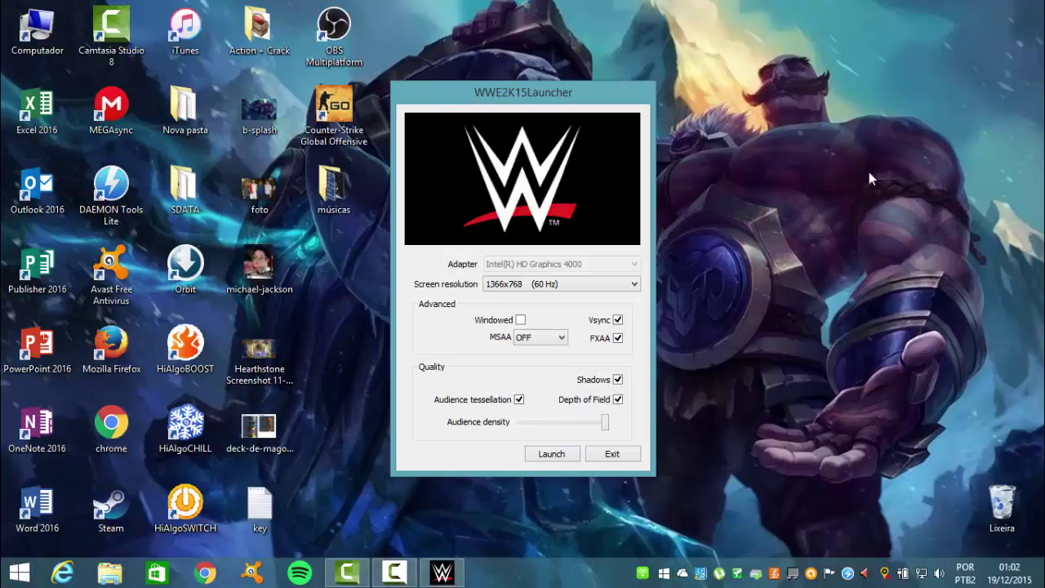
- Set the launcher's screen resolution to the lowest option, 1024x768 (40 Hz)
{"action": "key", "text": "alt+Tab"}
{"action": "key", "text": "alt+Down"}
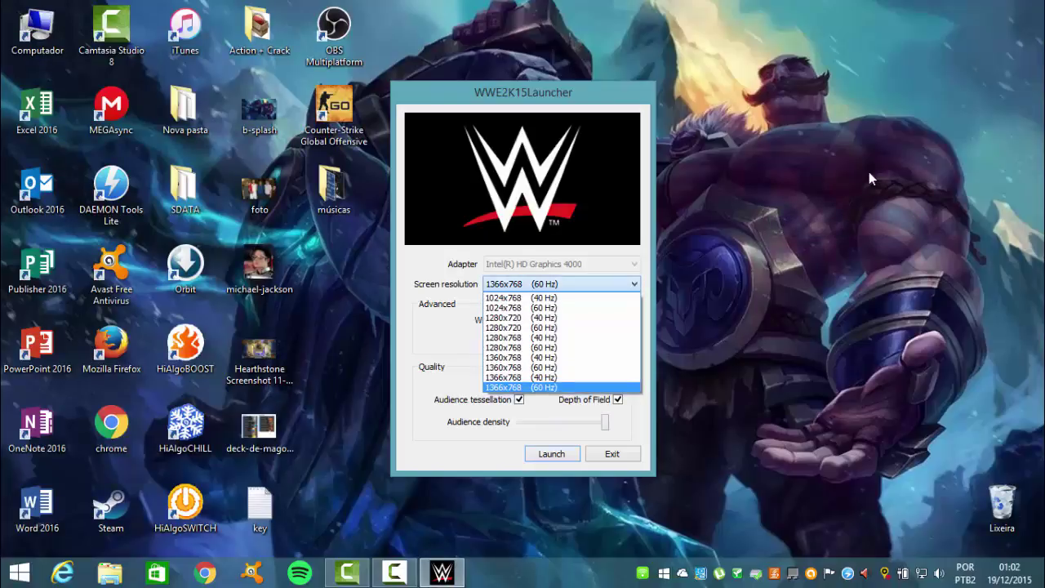
{"action": "key", "text": "Home"}
{"action": "key", "text": "Return"}
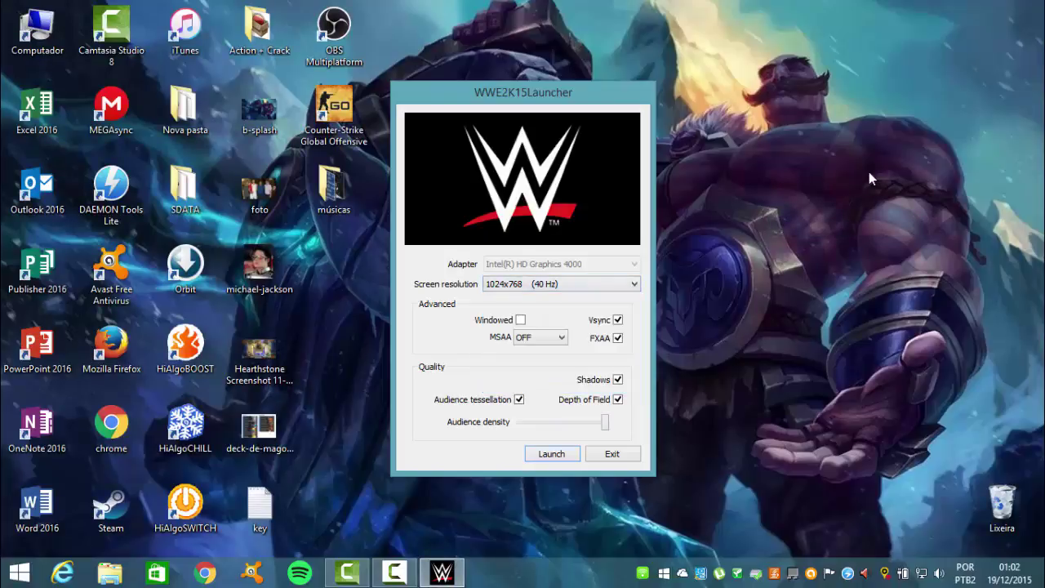
- Enable Windowed mode, disable Vsync, FXAA, Shadows, Depth of Field and Audience tessellation, and reduce the audience density to its minimum
{"action": "key", "text": "Tab"}
{"action": "key", "text": "space"}
{"action": "key", "text": "Tab"}
{"action": "key", "text": "space"}
{"action": "key", "text": "Tab"}
{"action": "key", "text": "Tab"}
{"action": "key", "text": "space"}
{"action": "key", "text": "Tab"}
{"action": "key", "text": "space"}
{"action": "key", "text": "Tab"}
{"action": "key", "text": "Tab"}
{"action": "key", "text": "space"}
{"action": "key", "text": "shift+Tab"}
{"action": "key", "text": "space"}
{"action": "left_click_drag", "start_coordinate": [605, 422], "coordinate": [520, 422]}
{"action": "left_click_drag", "start_coordinate": [667, 296], "coordinate": [656, 244]}
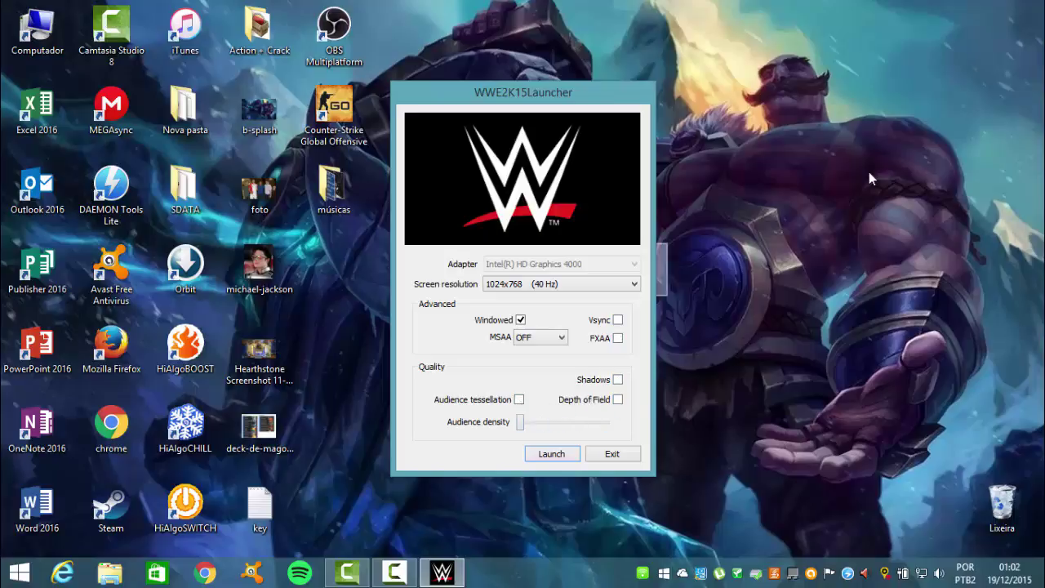
- Launch the game from the WWE 2K15 launcher and refresh the desktop
{"action": "right_click", "coordinate": [723, 243]}
{"action": "left_click", "coordinate": [769, 287]}
{"action": "right_click", "coordinate": [701, 237]}
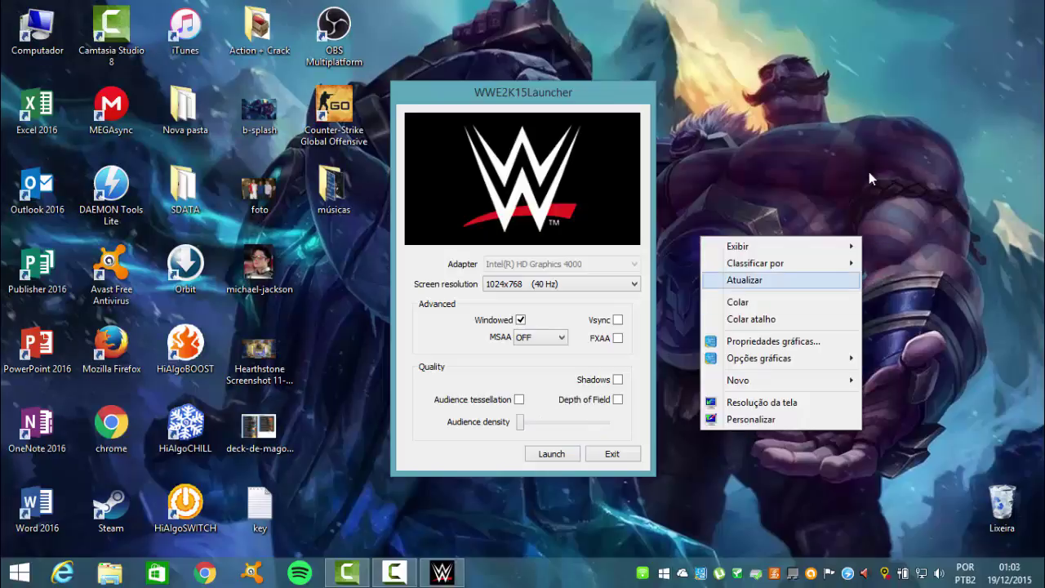
{"action": "key", "text": "Escape"}
{"action": "key", "text": "alt+Tab"}
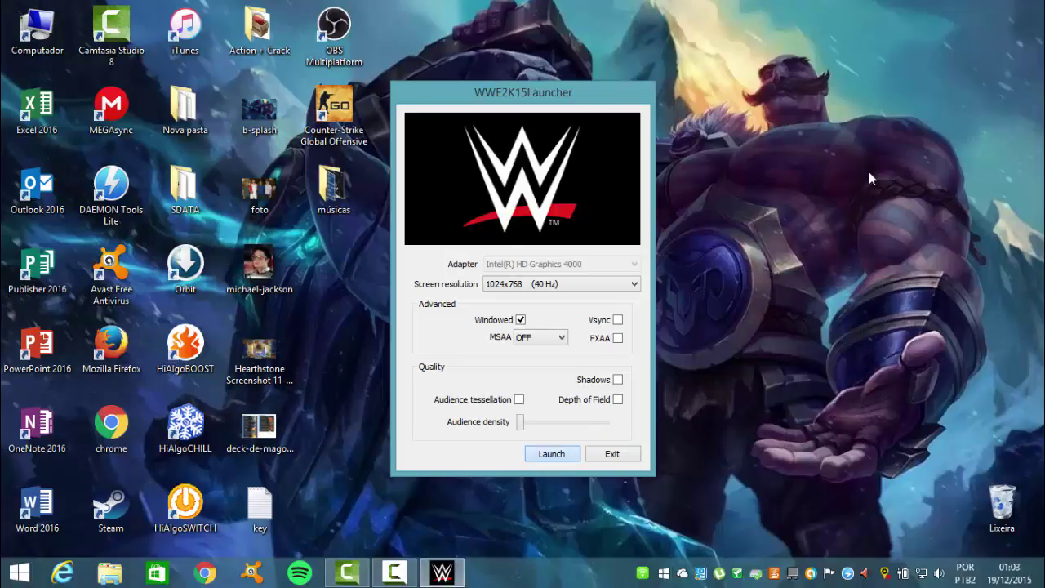
{"action": "left_click", "coordinate": [552, 454]}
{"action": "right_click", "coordinate": [787, 196]}
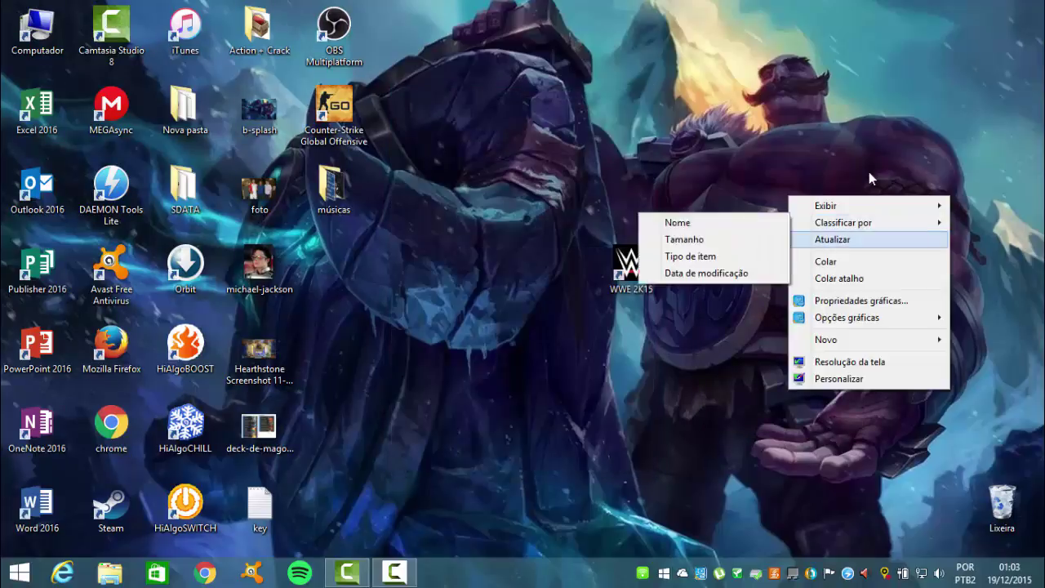
{"action": "key", "text": "Return"}
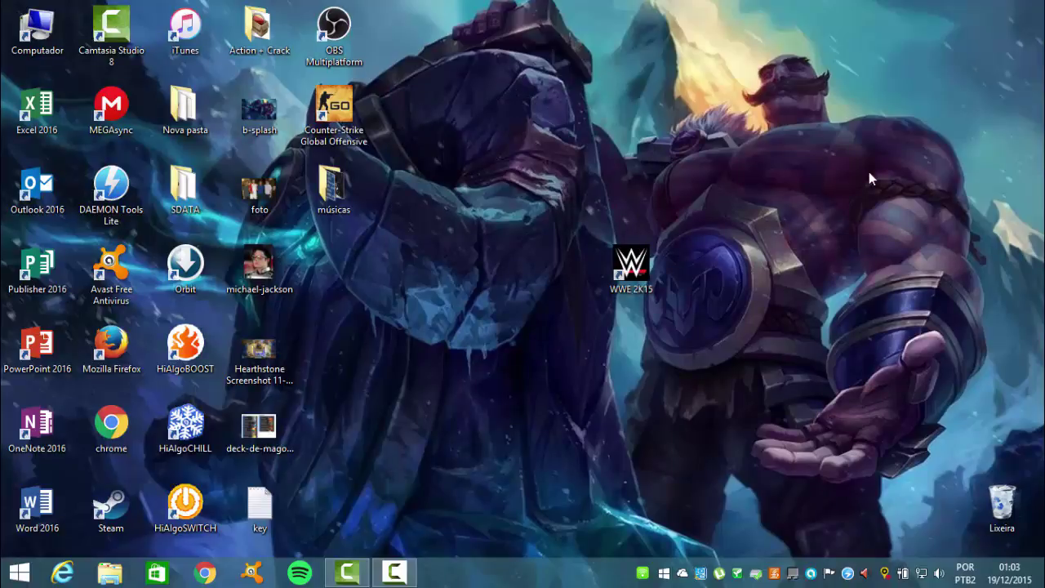